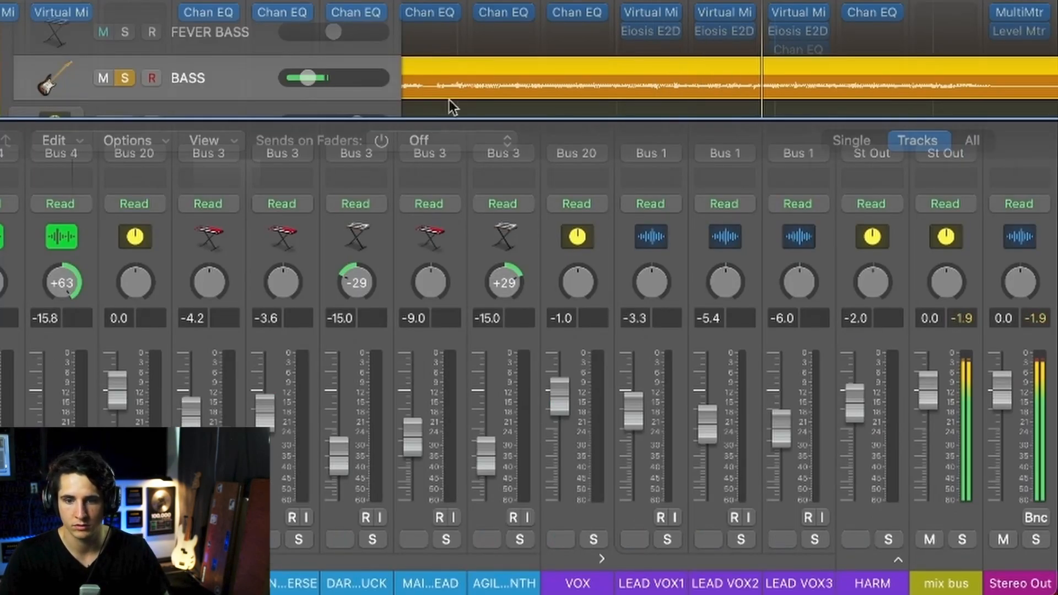
# - Raise the BASS track volume to about +2.2 dB and replay the passage
pyautogui.moveTo(309, 77); pyautogui.dragTo(364, 78)
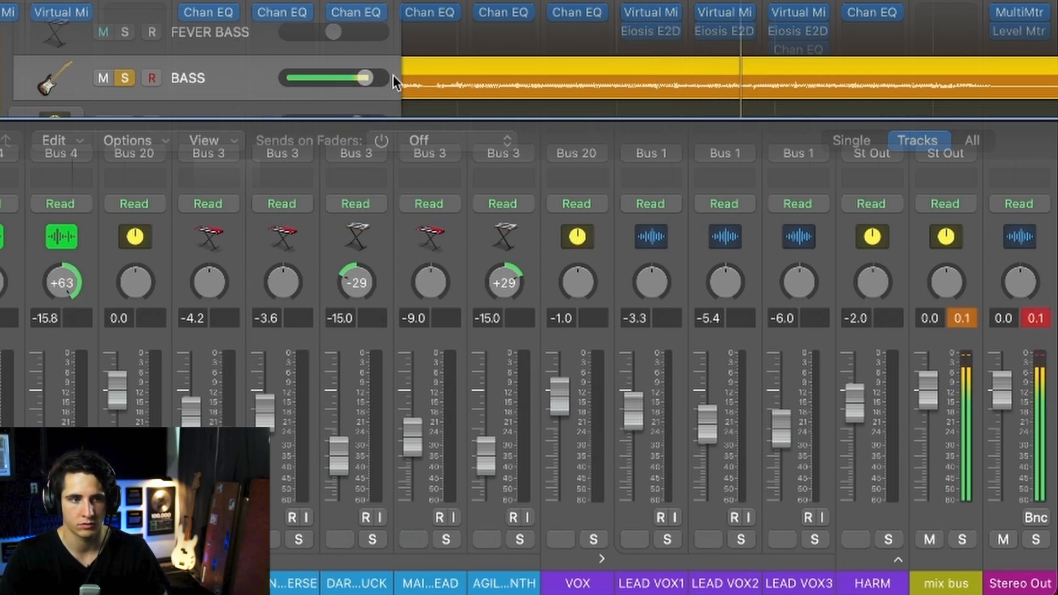
pyautogui.click(361, 79)
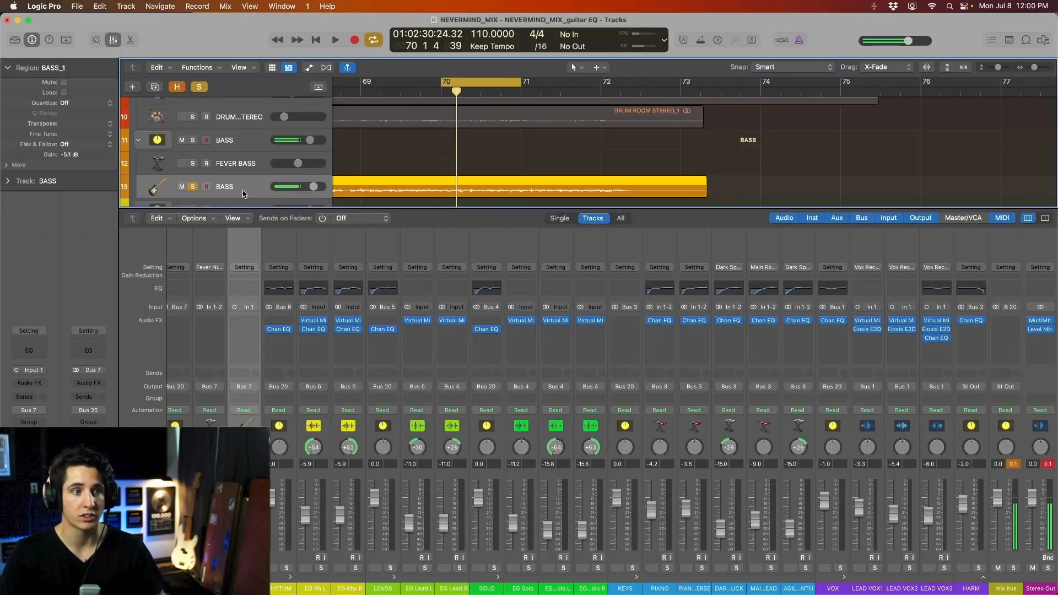
# - Select the KICK track, unsolo it, and rough in its volume against the full mix
pyautogui.scroll(10, 244, 191)
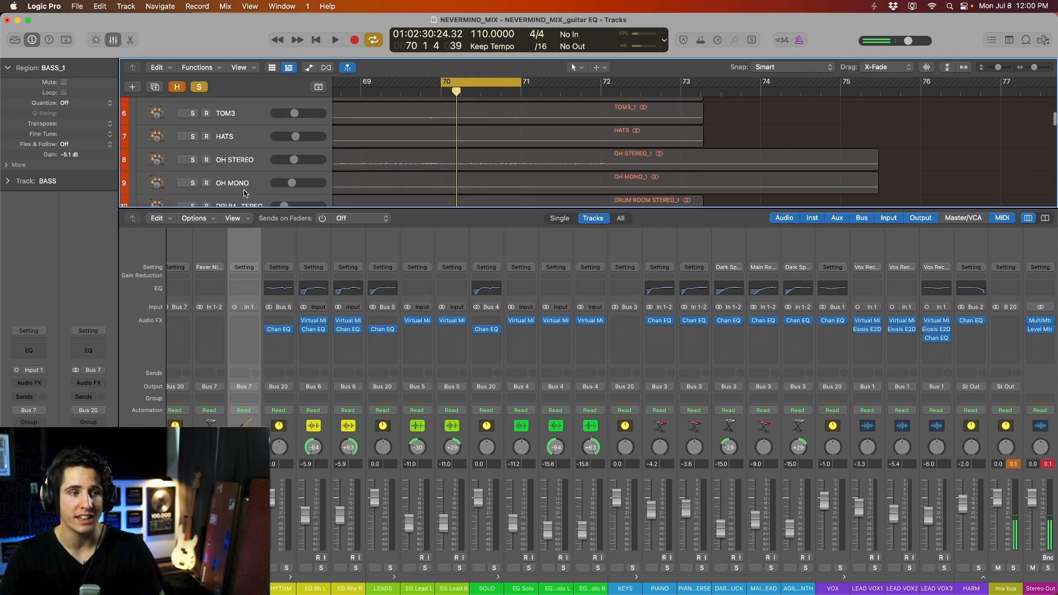
pyautogui.click(252, 137)
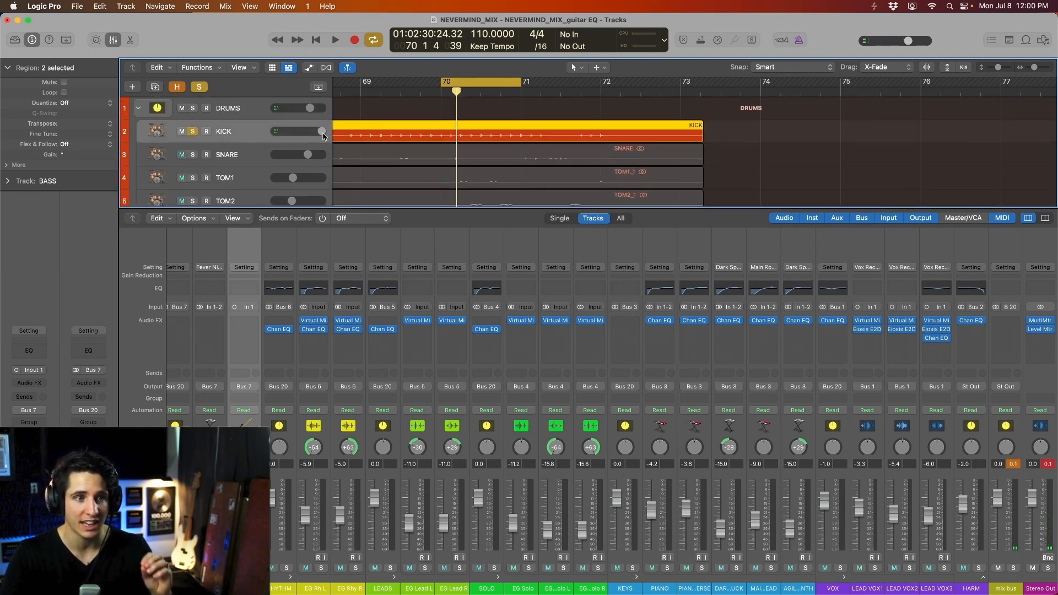
pyautogui.moveTo(324, 136); pyautogui.dragTo(313, 136)
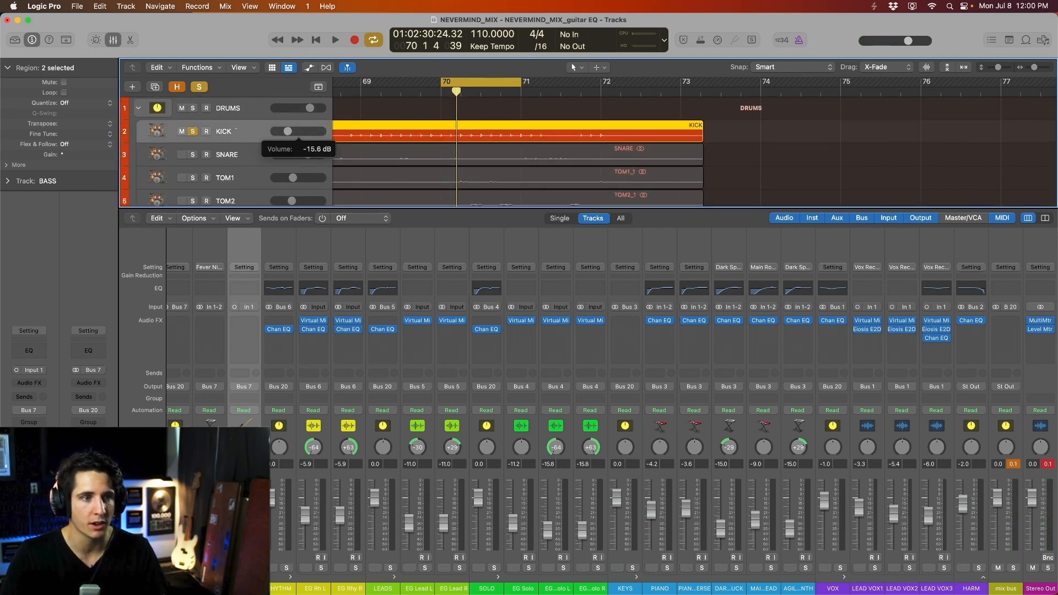
pyautogui.click(200, 87)
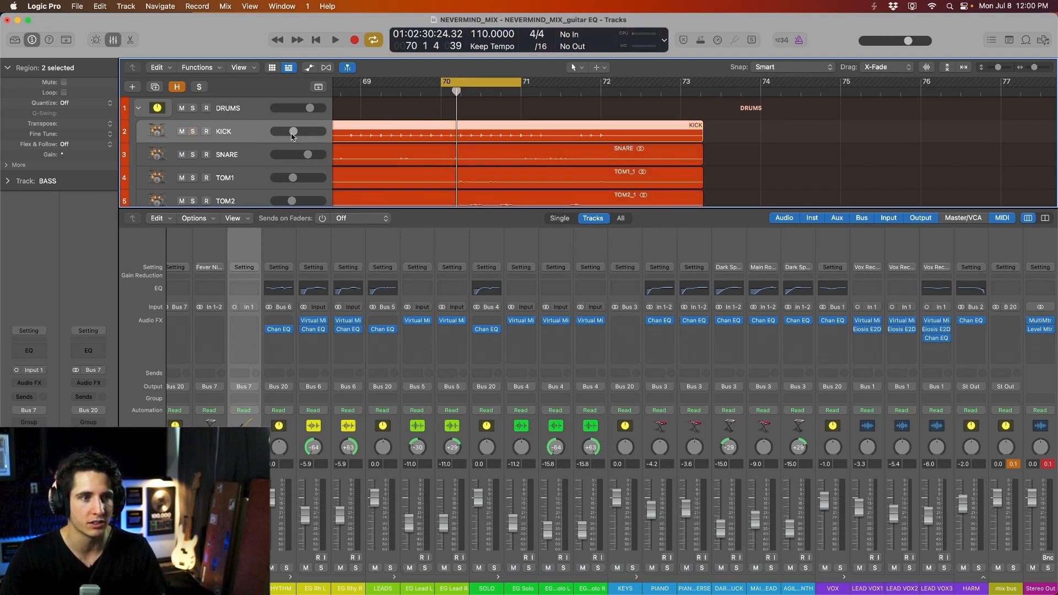
pyautogui.press('space')
pyautogui.moveTo(294, 132); pyautogui.dragTo(305, 131)
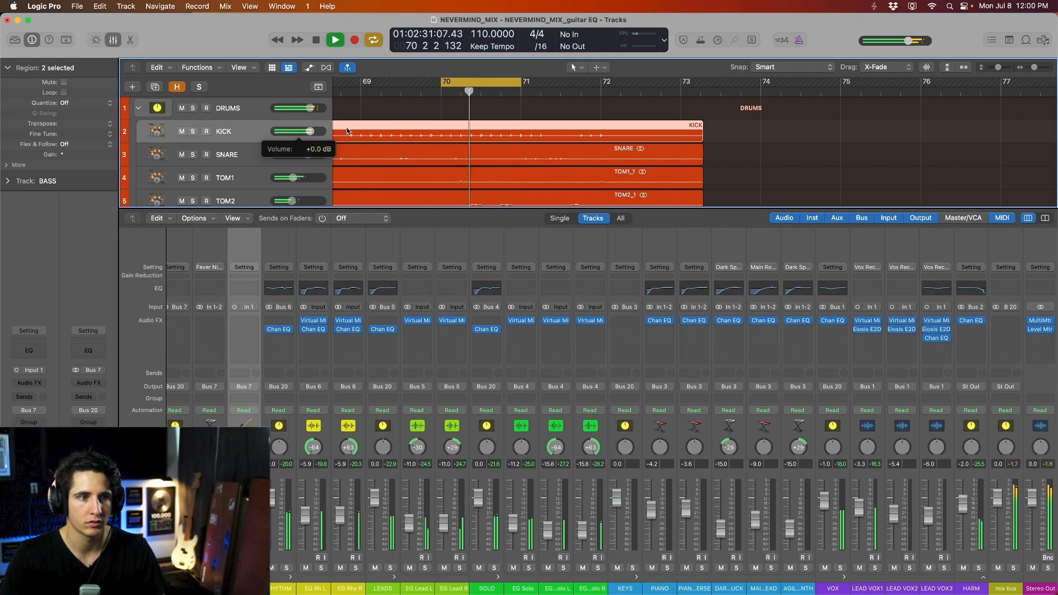
pyautogui.press('space')
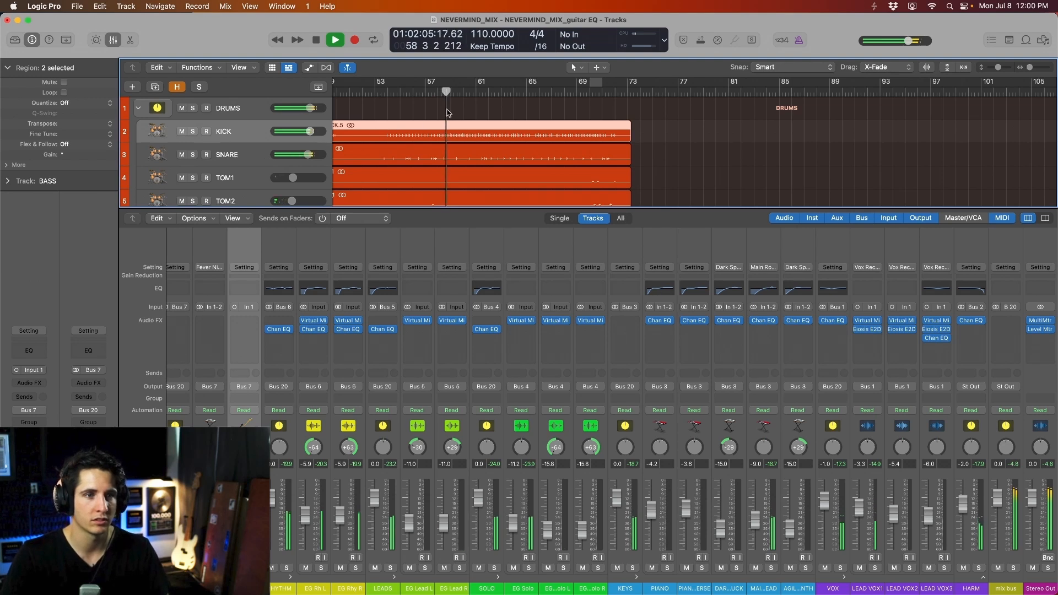
# - Fine-tune the KICK volume from about -1.2 dB down to roughly -0.7 dB
pyautogui.click(305, 132)
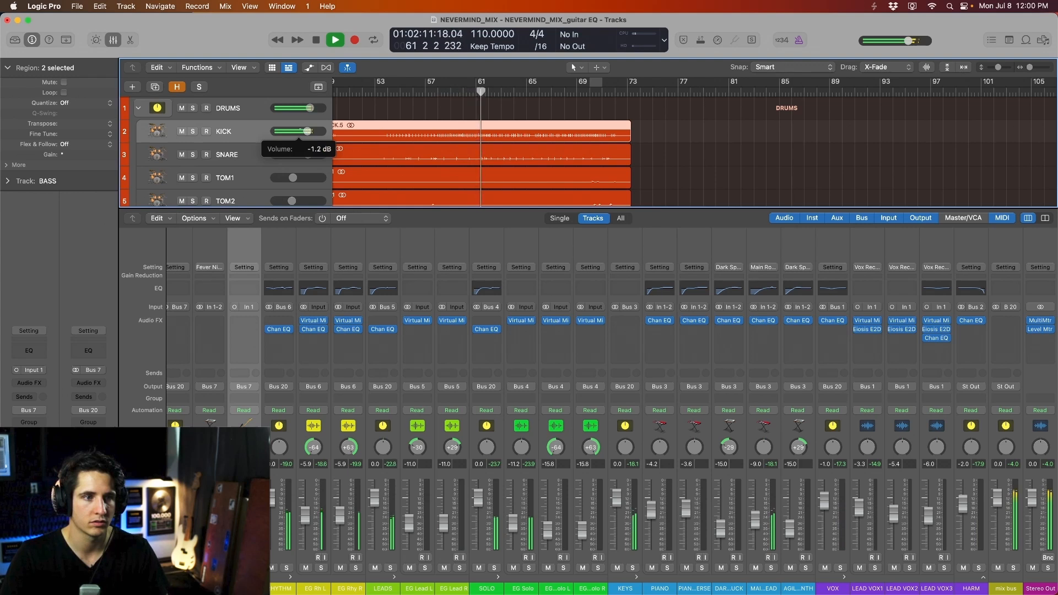
pyautogui.moveTo(302, 132); pyautogui.dragTo(308, 133)
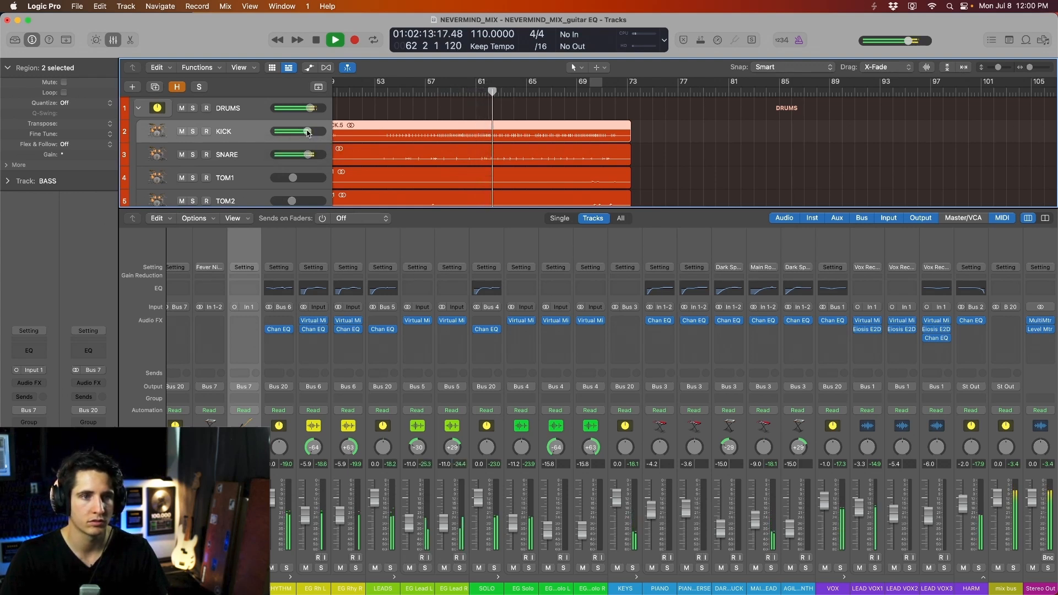
pyautogui.click(308, 132)
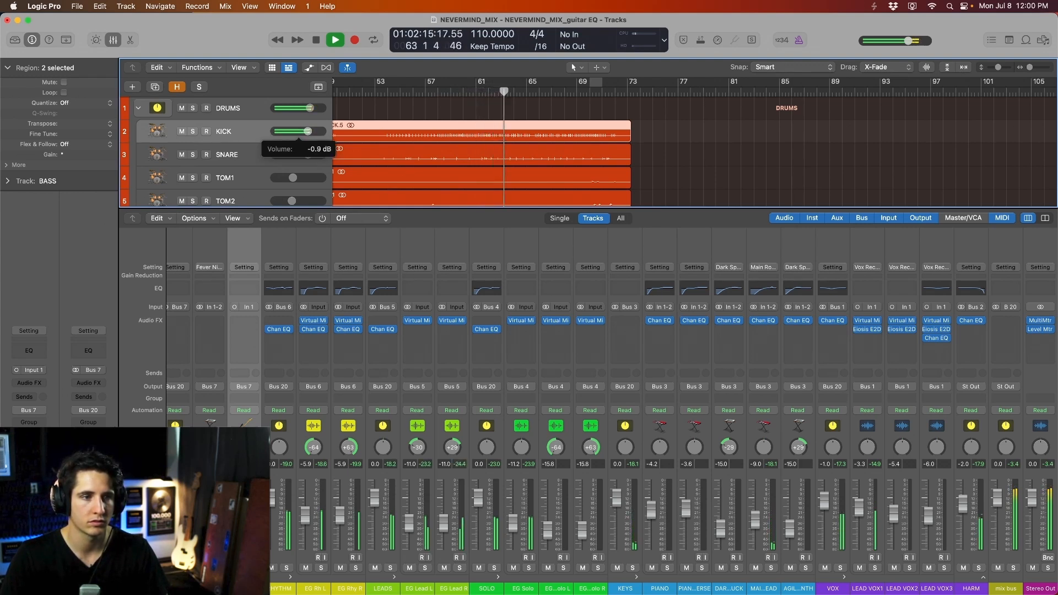
pyautogui.moveTo(308, 132)
pyautogui.mouseDown()
pyautogui.moveTo(317, 132)
pyautogui.moveTo(308, 131)
pyautogui.mouseUp()
pyautogui.click(305, 133)
pyautogui.click(444, 92)
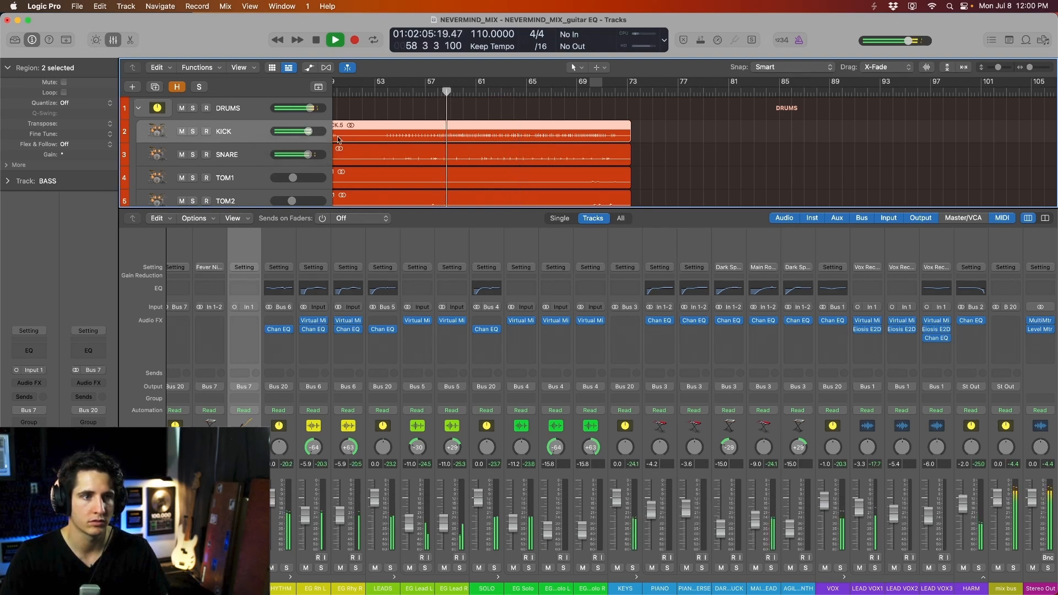
pyautogui.click(311, 134)
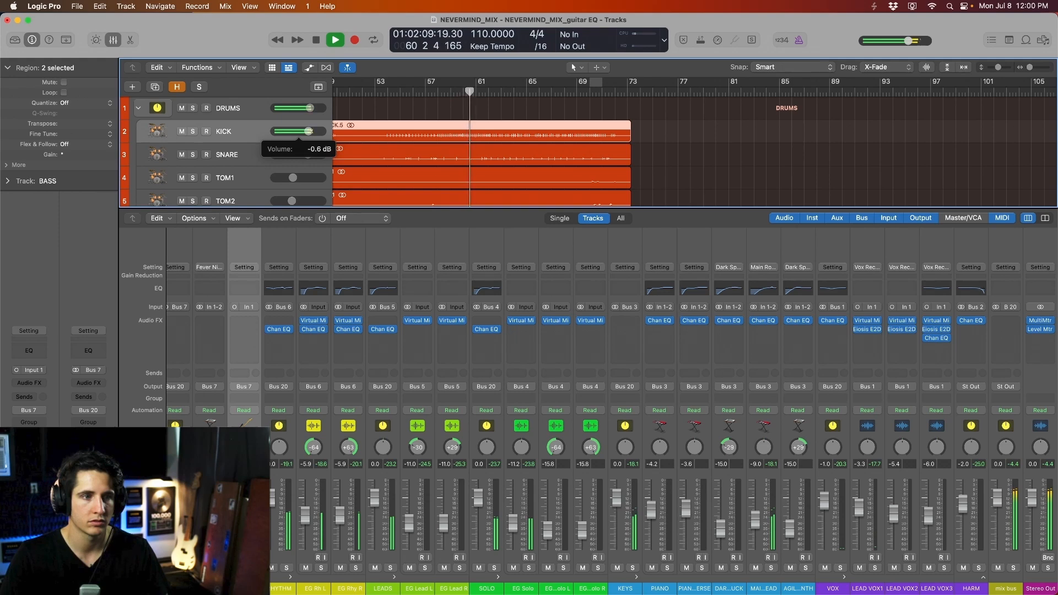
pyautogui.moveTo(312, 132); pyautogui.dragTo(312, 133)
pyautogui.scroll(-10, 251, 140)
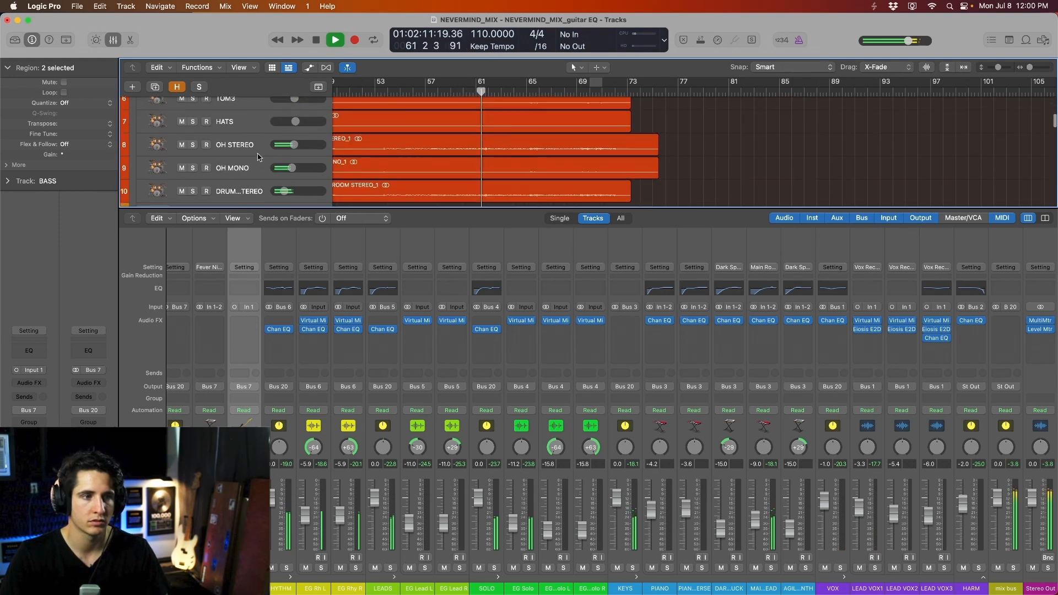
pyautogui.scroll(10, 259, 156)
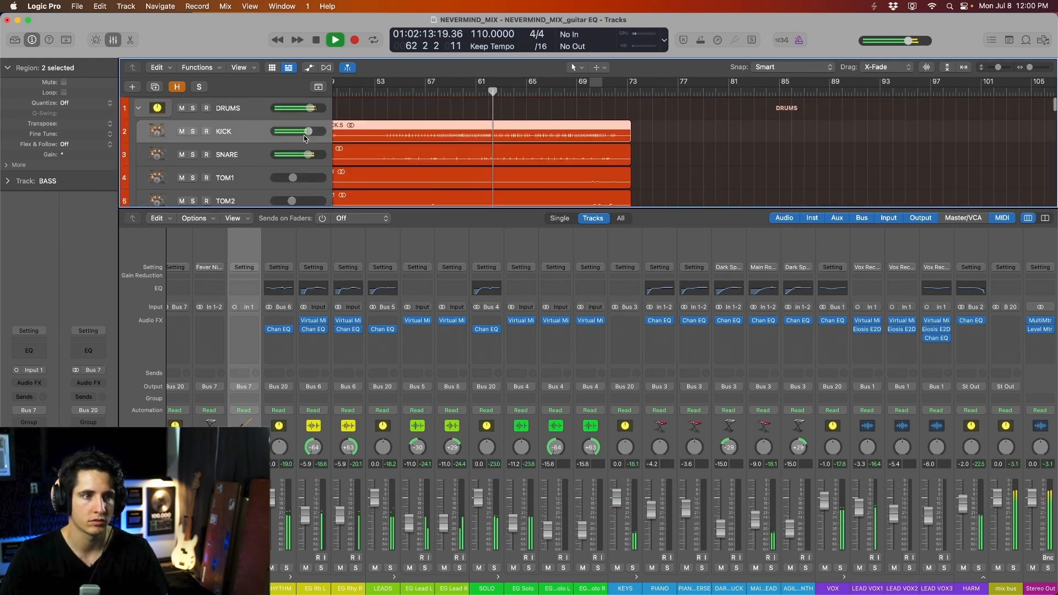
pyautogui.click(305, 135)
pyautogui.moveTo(308, 131); pyautogui.dragTo(308, 131)
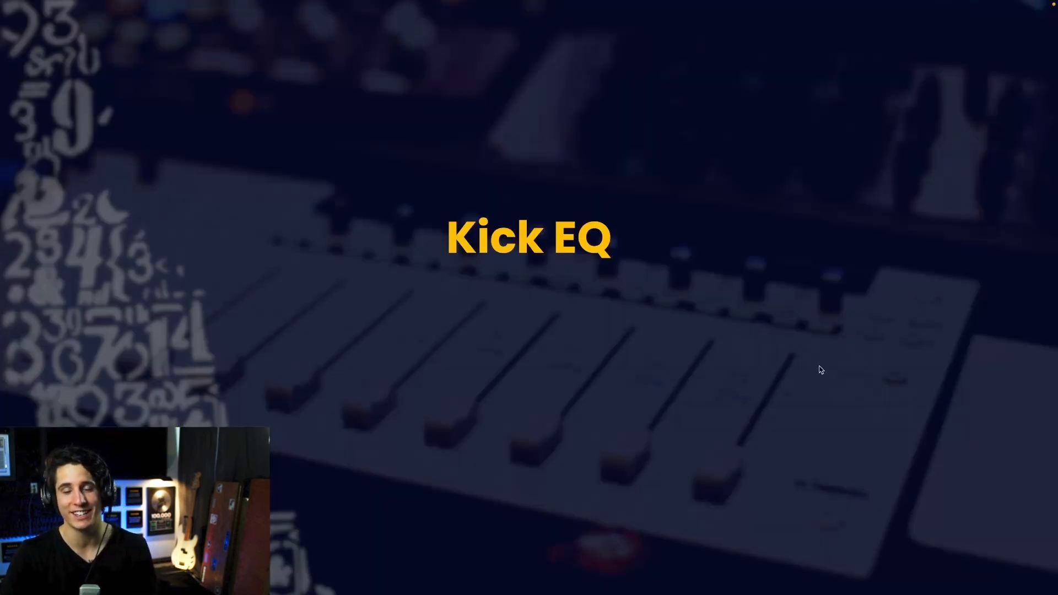
# - Advance the slides to '1) Excess low rumble' and its kick spectrum chart
pyautogui.press('Right')
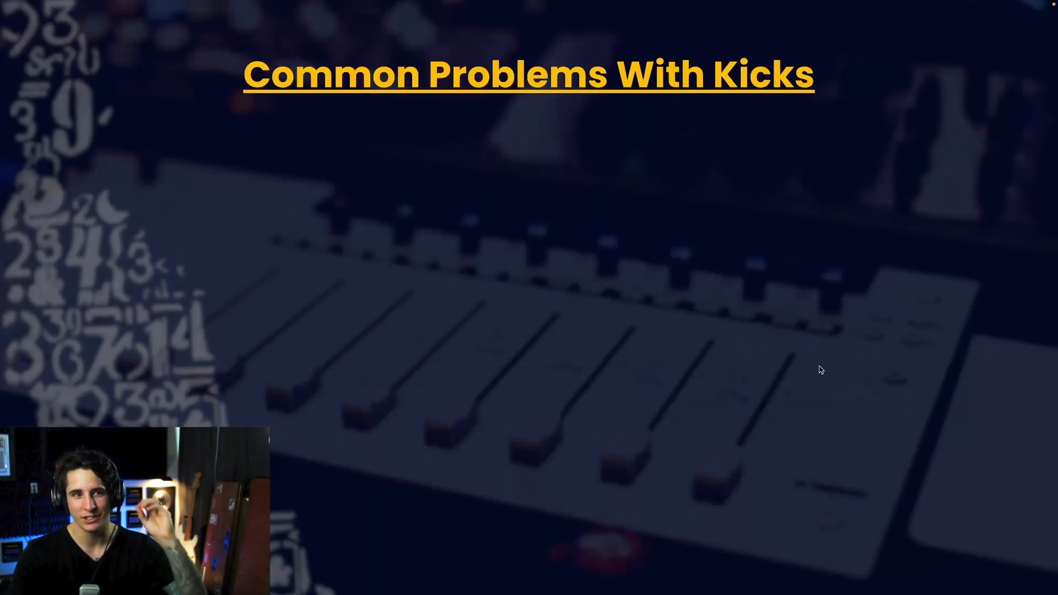
pyautogui.press('Right')
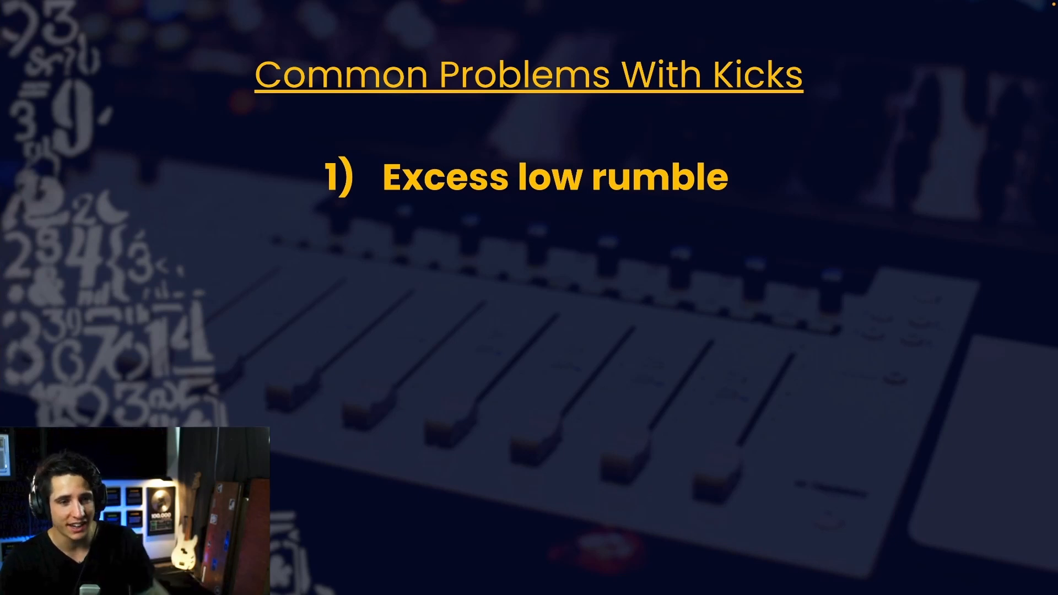
pyautogui.press('Right')
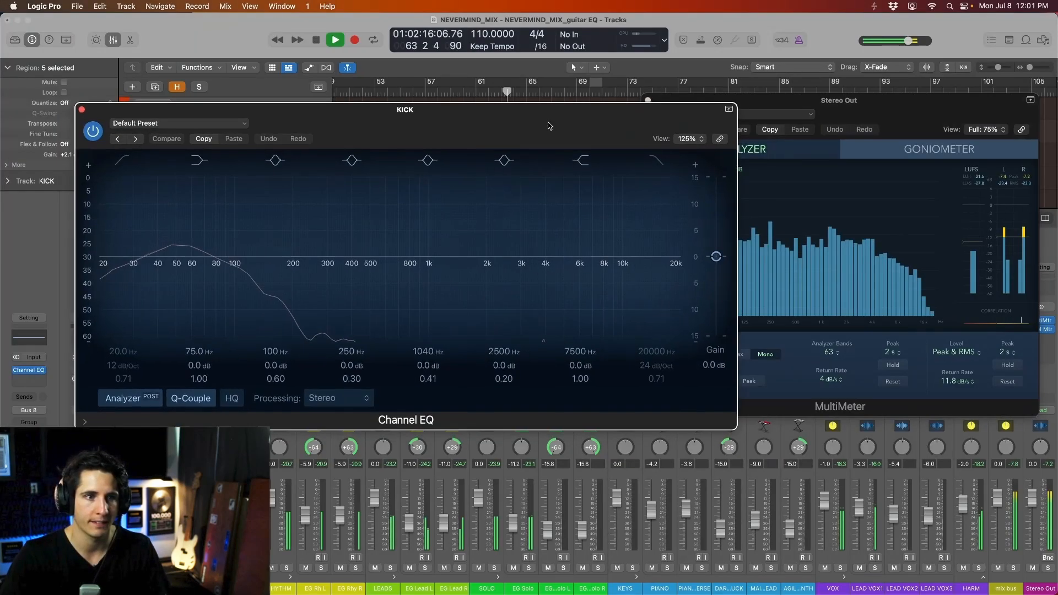
# - Enable a 24 dB/Oct low cut on the kick Channel EQ at about 30 Hz
pyautogui.click(91, 147)
pyautogui.moveTo(92, 356); pyautogui.dragTo(91, 351)
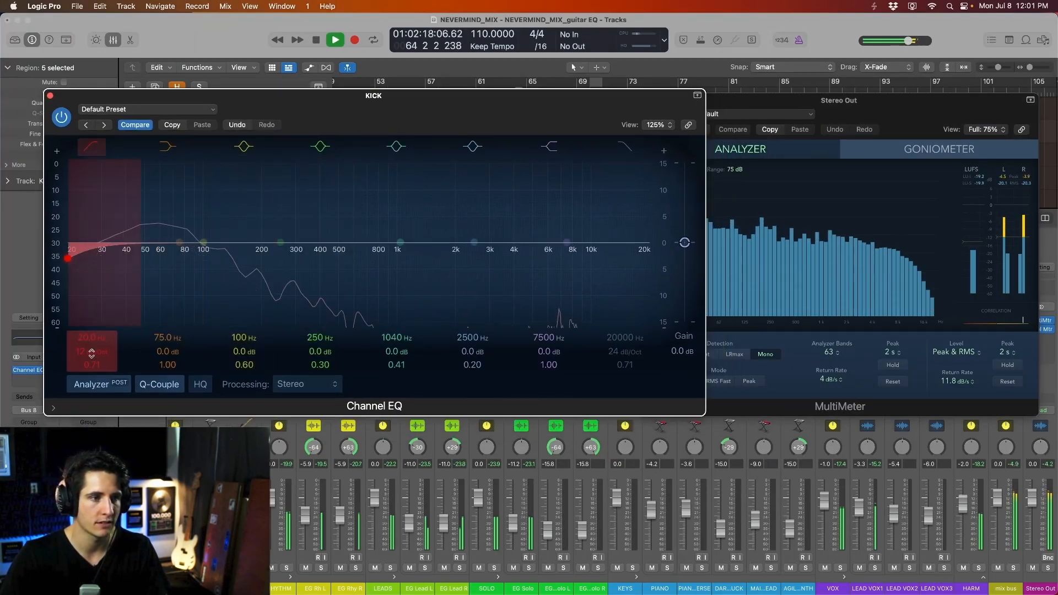
pyautogui.moveTo(69, 259); pyautogui.dragTo(103, 258)
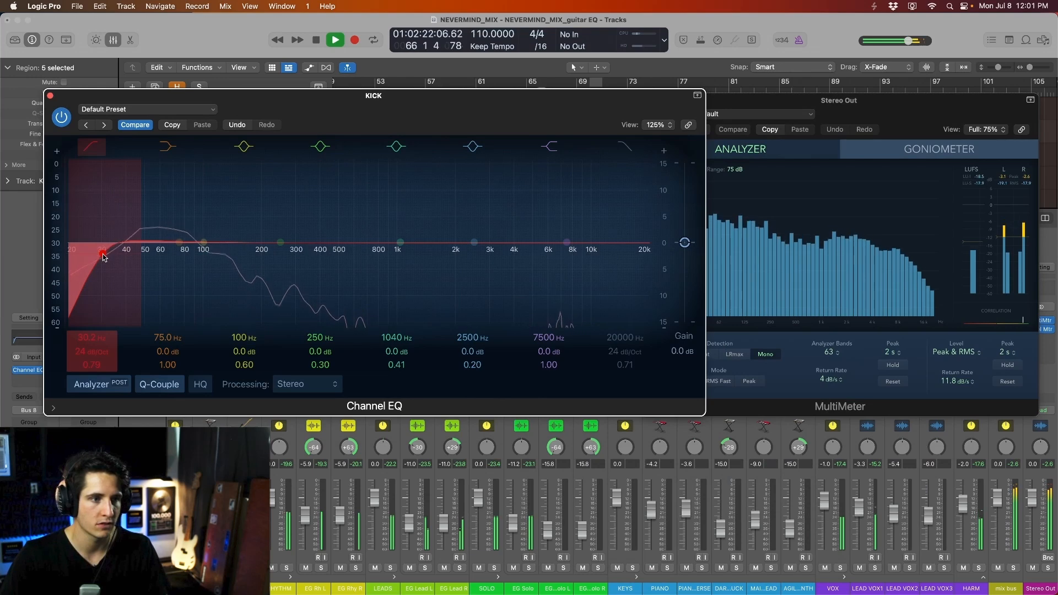
# - Compare the kick EQ against bypass, keeping the output meter window in view
pyautogui.moveTo(826, 114); pyautogui.dragTo(807, 188)
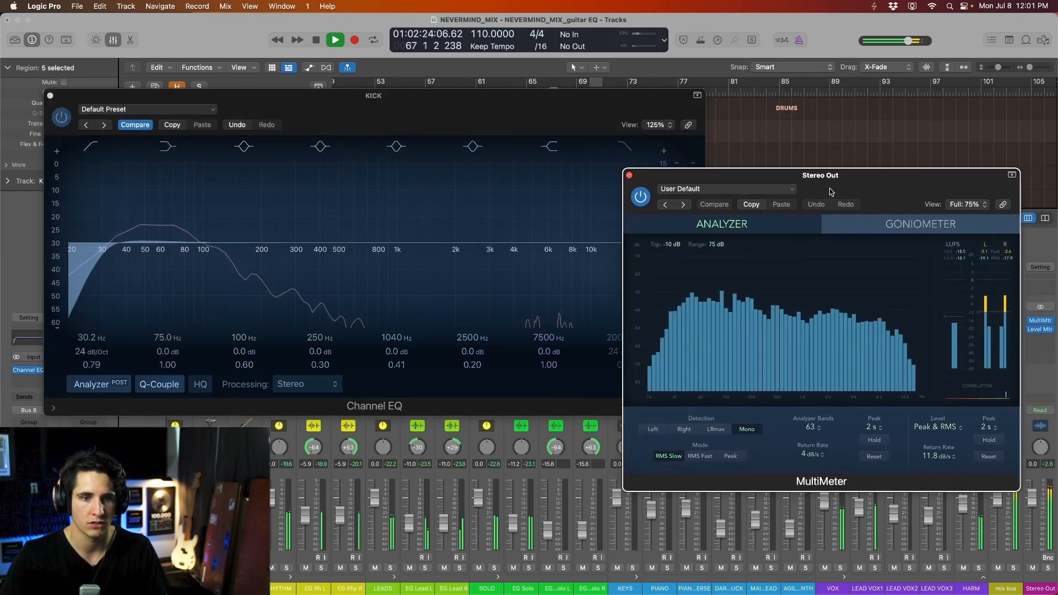
pyautogui.click(61, 116)
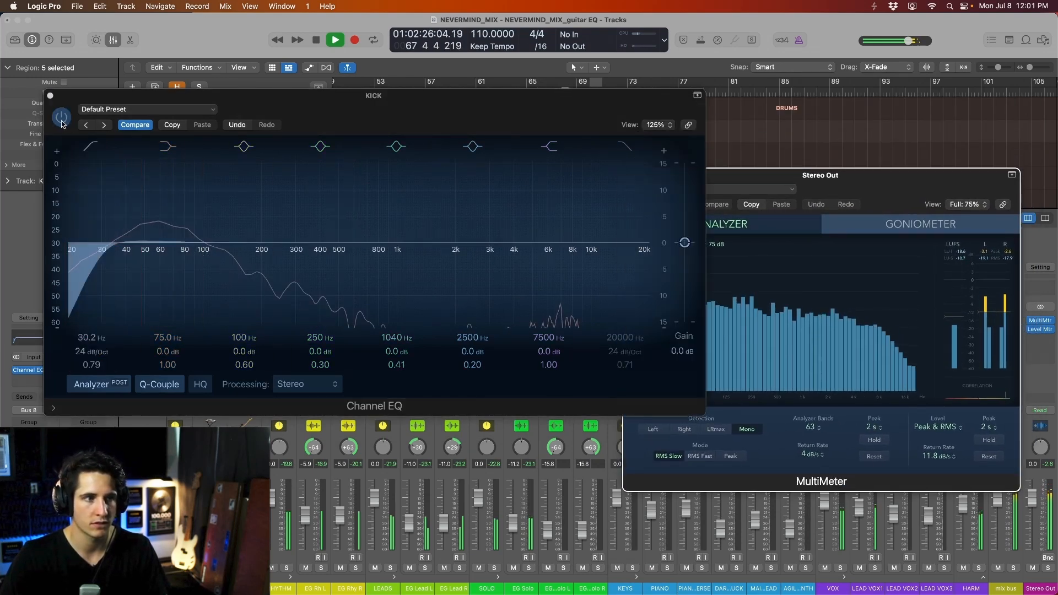
pyautogui.moveTo(892, 193); pyautogui.dragTo(889, 292)
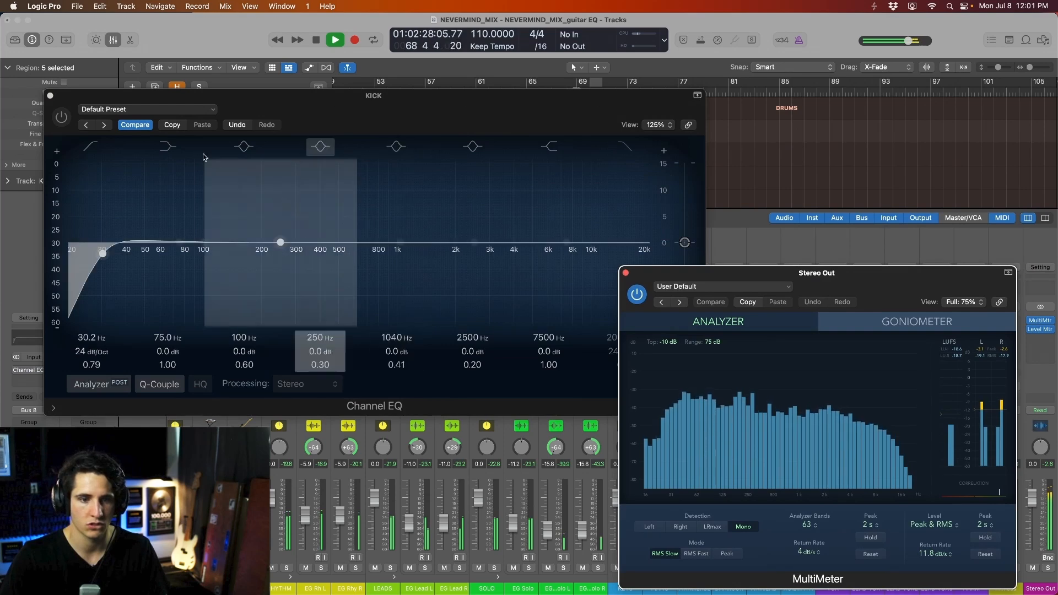
pyautogui.click(61, 121)
pyautogui.click(61, 120)
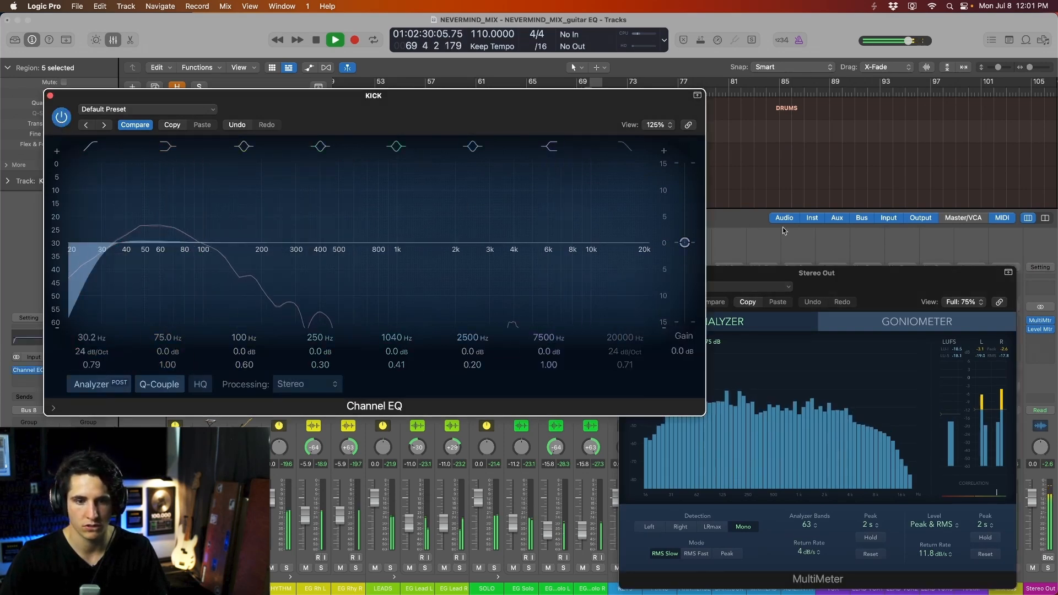
pyautogui.moveTo(855, 292); pyautogui.dragTo(865, 274)
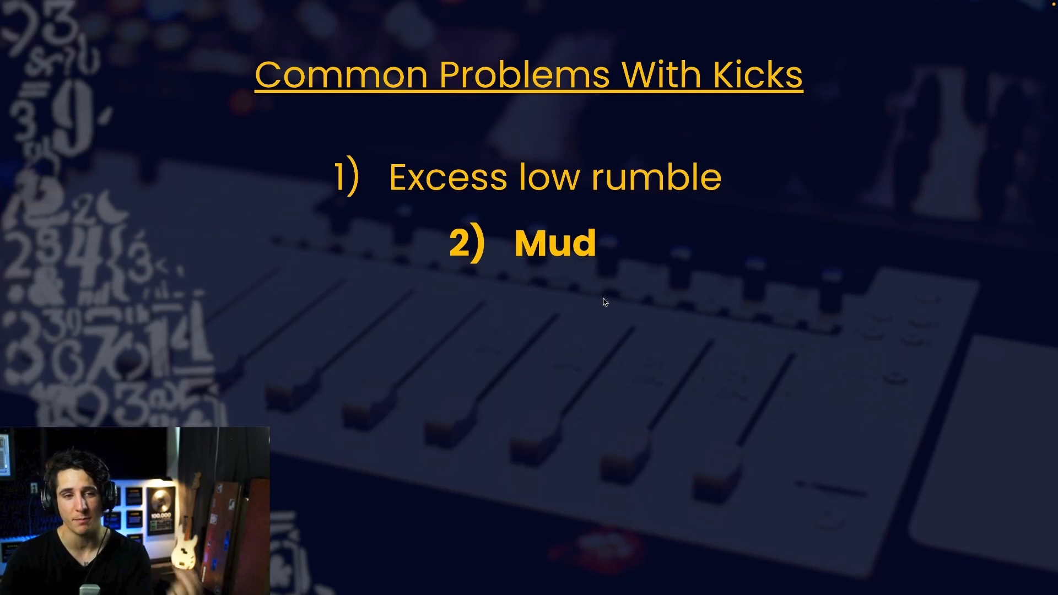
# - Sweep boosts for mud and definition, then cut 266 Hz and 6700 Hz by about 3 dB
pyautogui.press('Right')
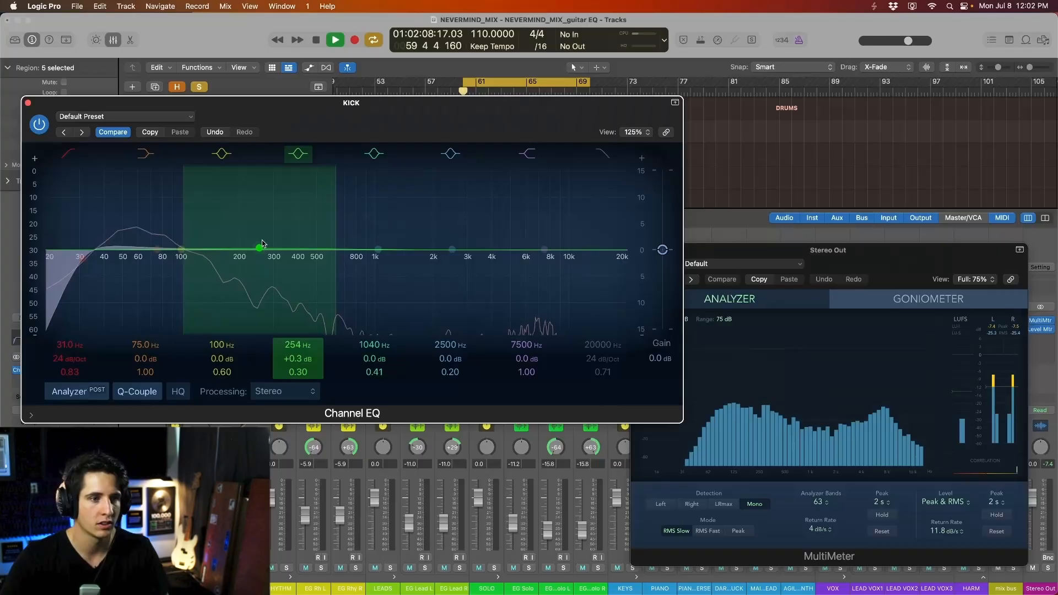
pyautogui.moveTo(262, 239); pyautogui.dragTo(262, 267)
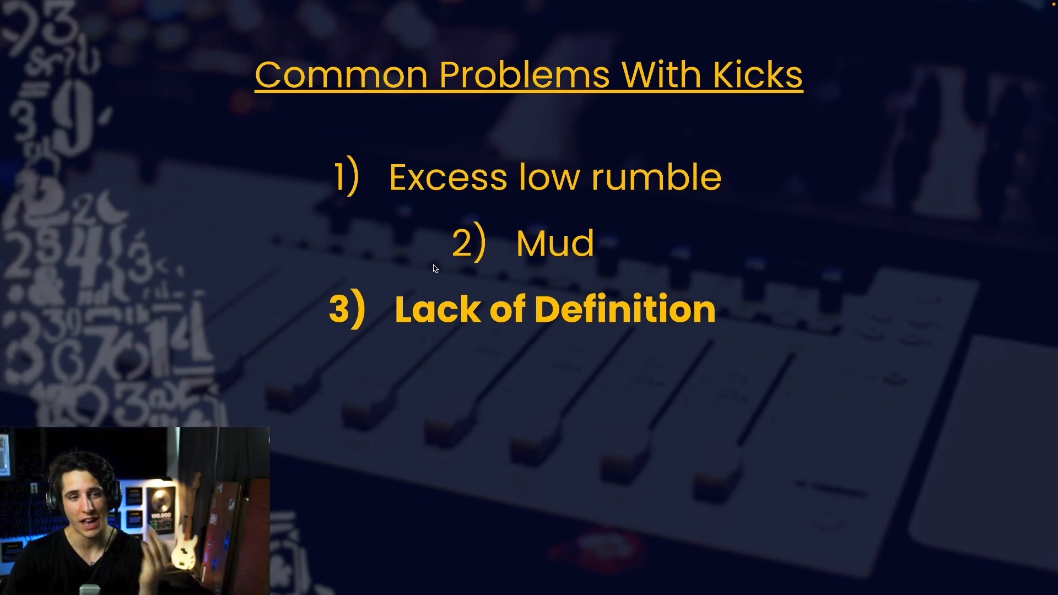
pyautogui.press('Right')
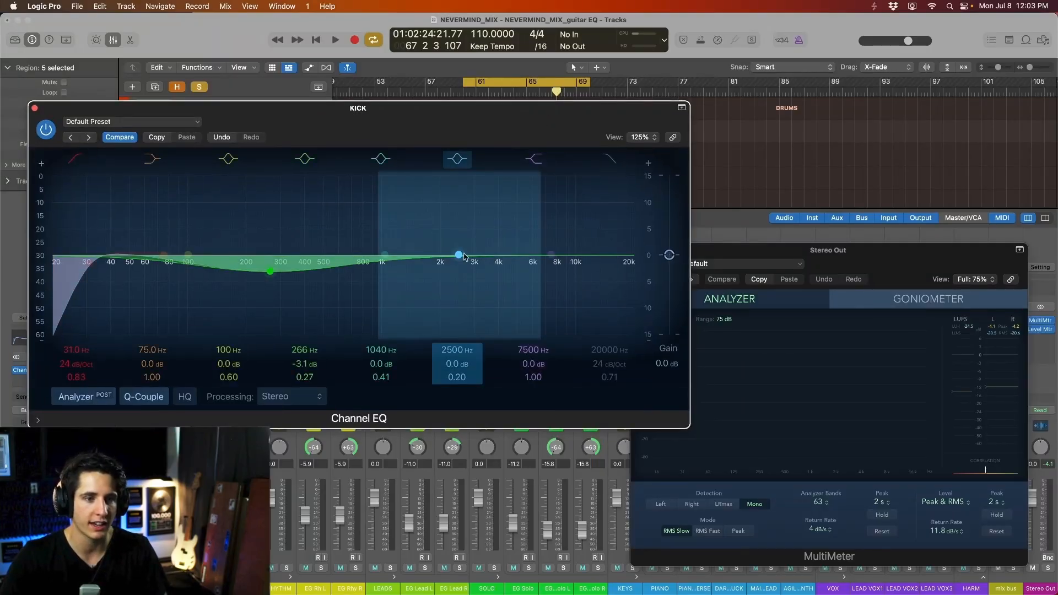
pyautogui.press('space')
pyautogui.moveTo(514, 255); pyautogui.dragTo(546, 276)
pyautogui.press('space')
pyautogui.scroll(-3, 533, 216)
pyautogui.press('space')
pyautogui.scroll(-2, 541, 269)
pyautogui.press('space')
pyautogui.moveTo(285, 119); pyautogui.dragTo(712, 87)
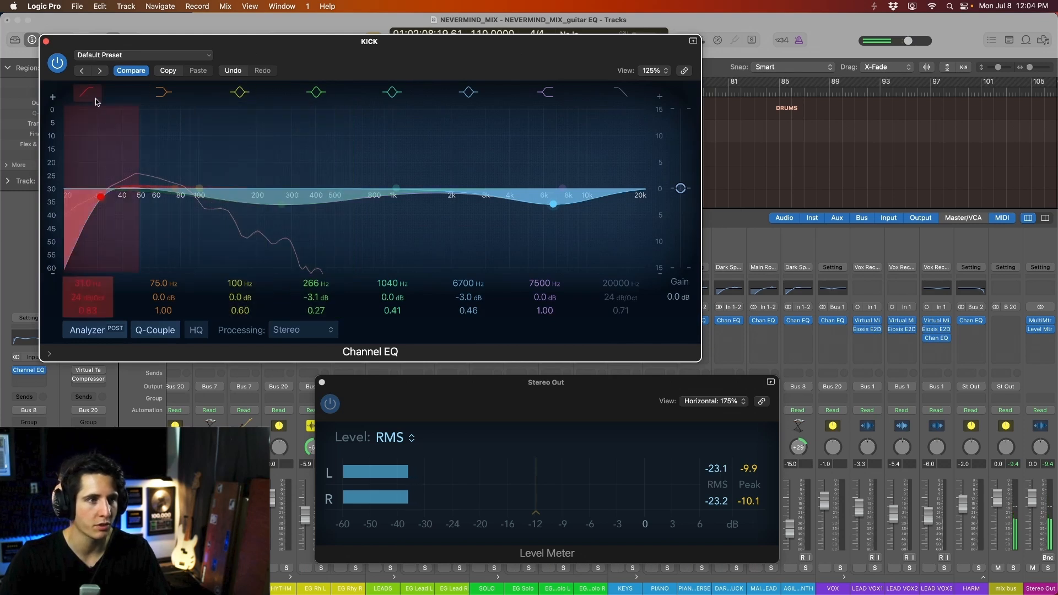
# - Level-match the kick EQ against bypass with +0.7 dB output gain, then play to compare
pyautogui.click(58, 63)
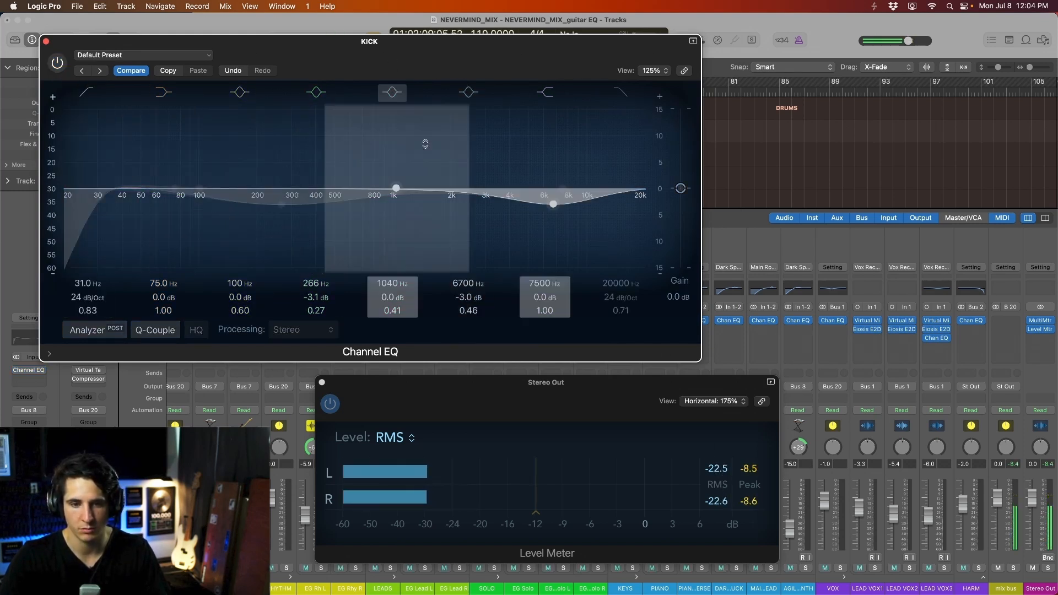
pyautogui.moveTo(681, 302); pyautogui.dragTo(681, 292)
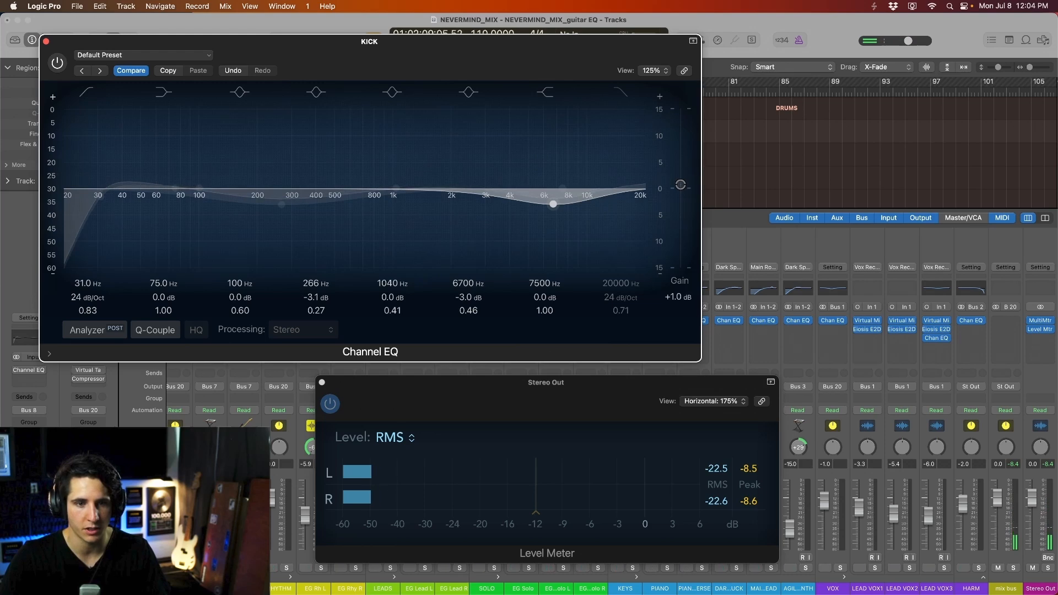
pyautogui.click(54, 64)
pyautogui.press('space')
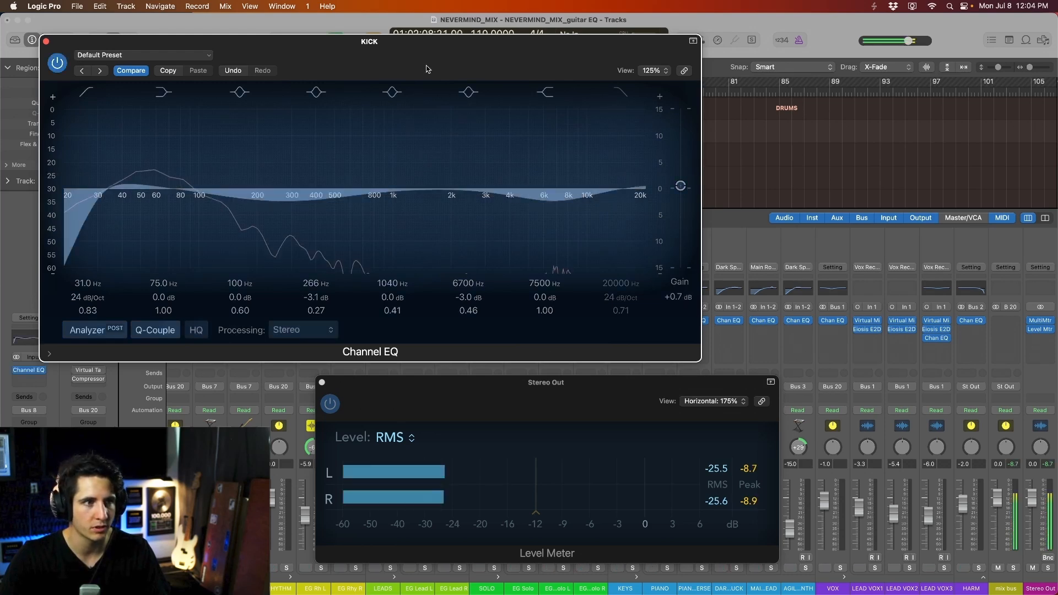
pyautogui.moveTo(434, 70); pyautogui.dragTo(454, 71)
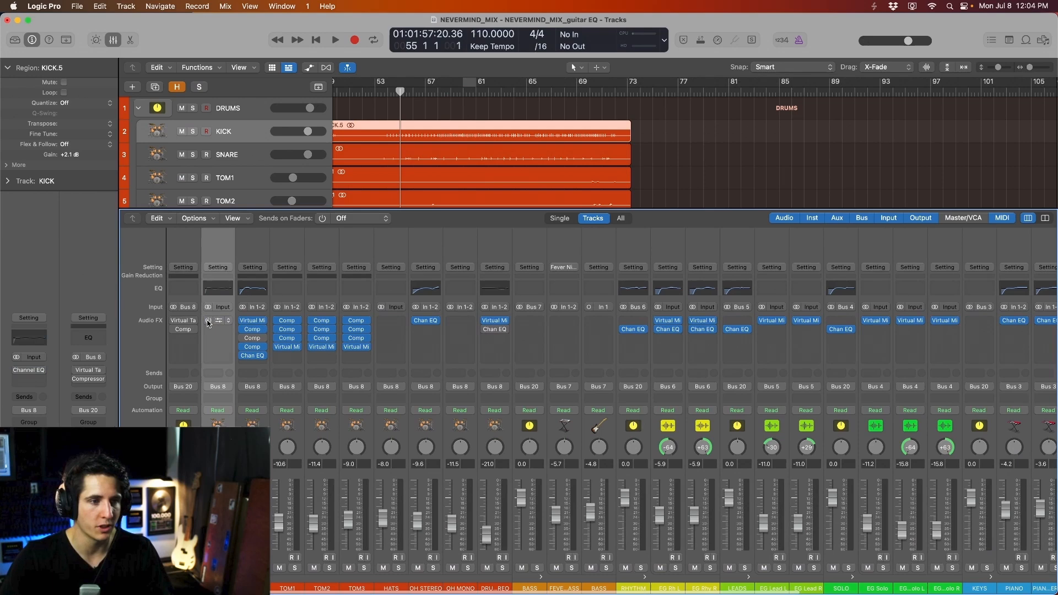
pyautogui.press('space')
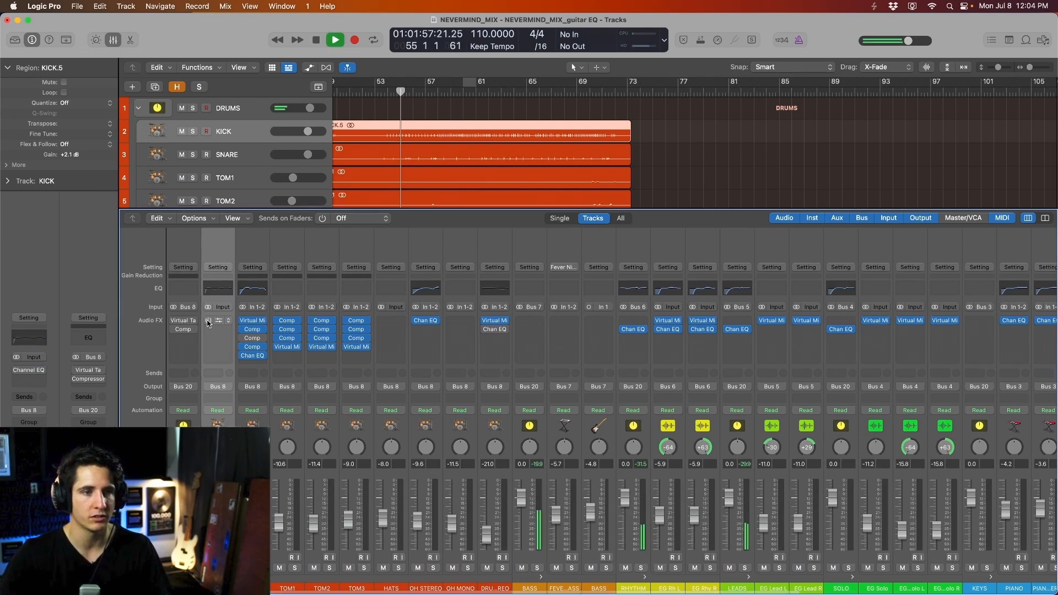
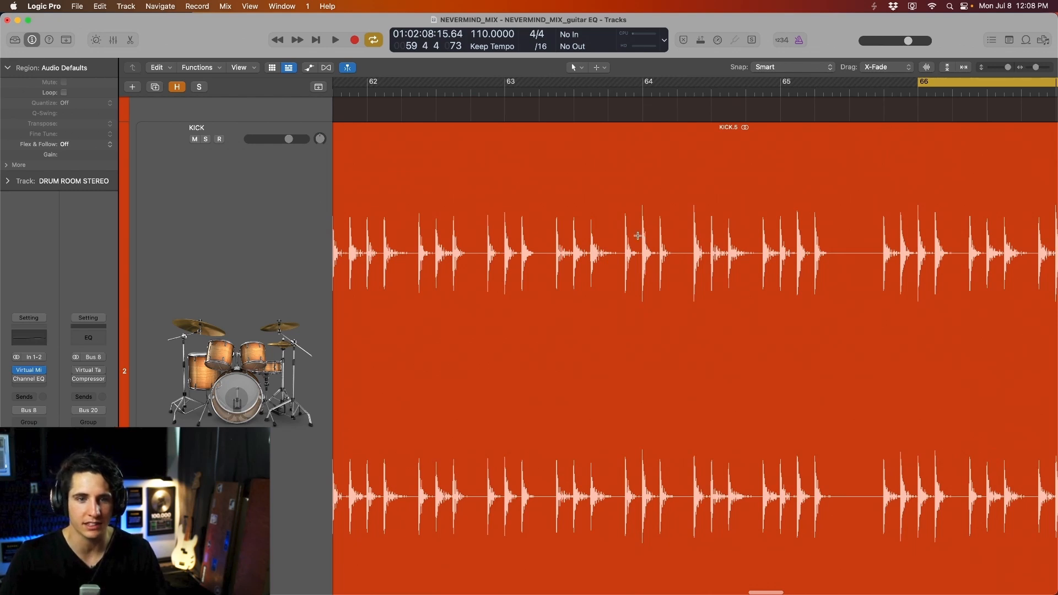
# - Split the kick hit at bar 66 off as its own region
pyautogui.moveTo(637, 236); pyautogui.dragTo(665, 237)
pyautogui.hscroll(3, 763, 415)
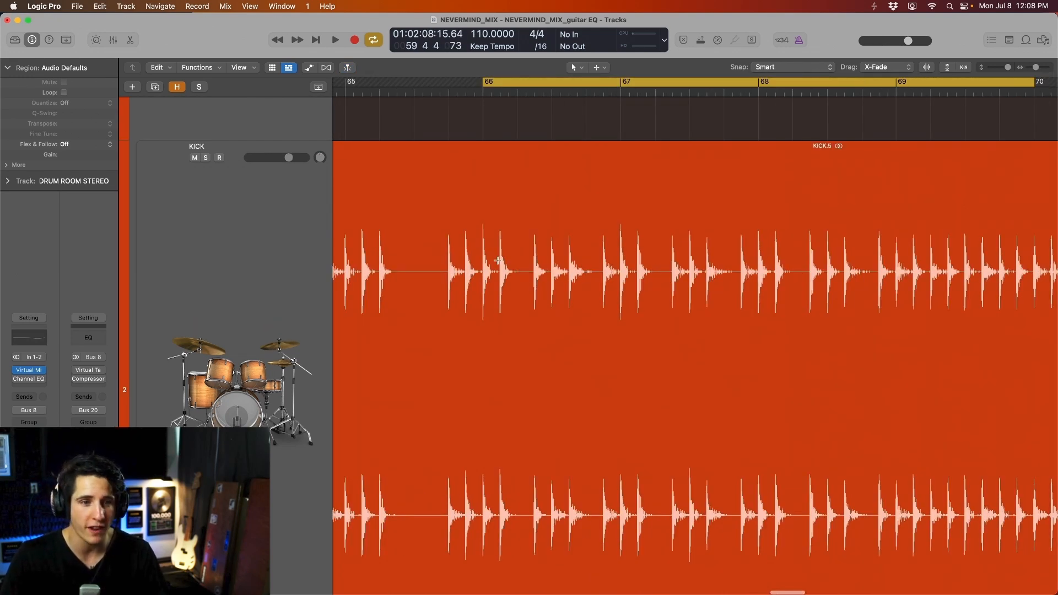
pyautogui.moveTo(497, 260); pyautogui.dragTo(617, 263)
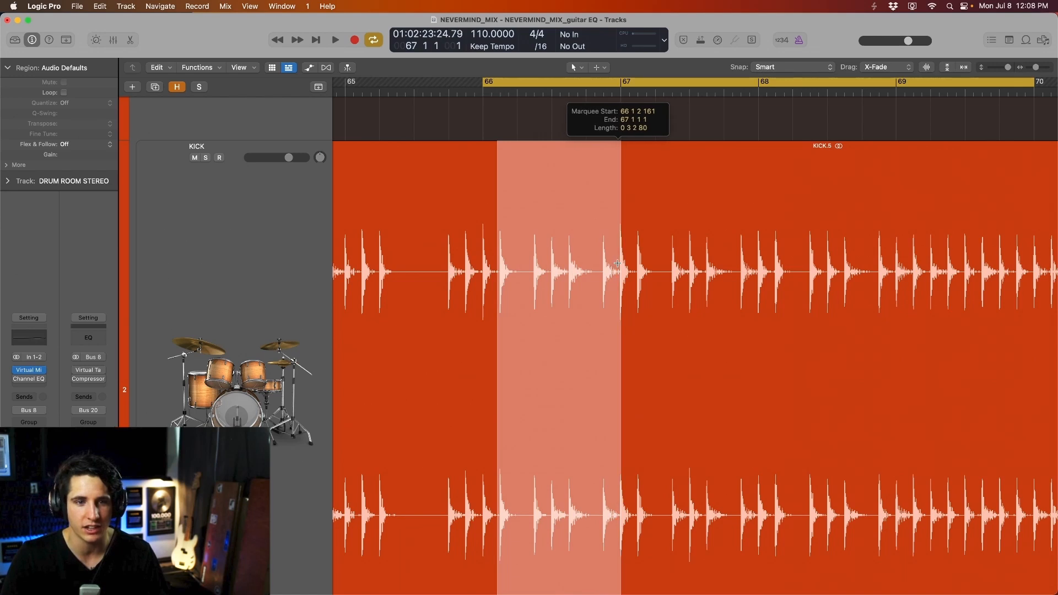
pyautogui.moveTo(478, 261); pyautogui.dragTo(498, 261)
pyautogui.press('super+t')
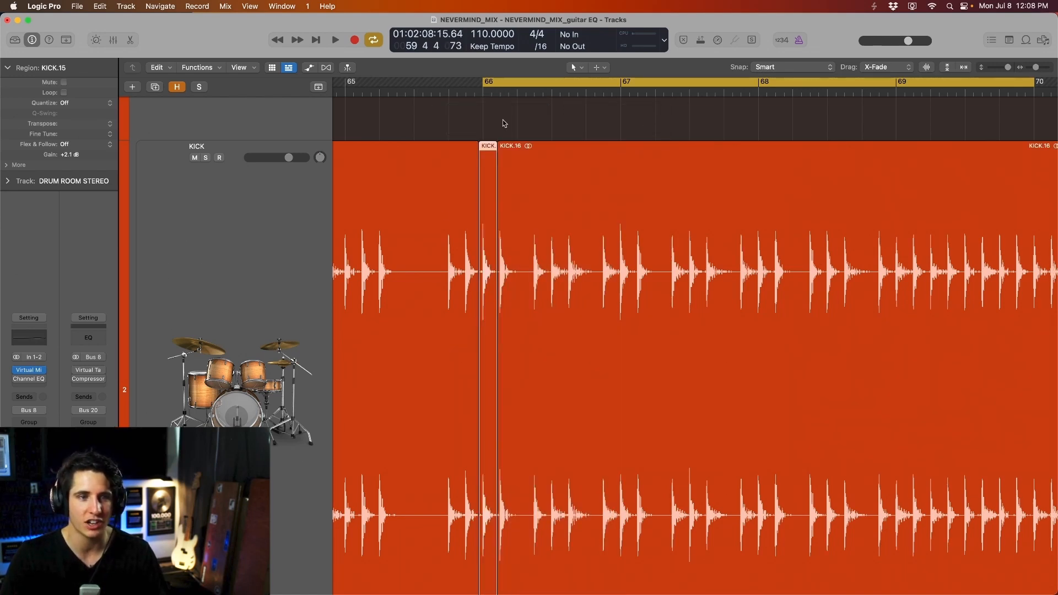
# - Split off the kick hit around bar 67 and adjust KICK.16's end point
pyautogui.moveTo(614, 254); pyautogui.dragTo(636, 256)
pyautogui.press('super+t')
pyautogui.moveTo(613, 269); pyautogui.dragTo(617, 271)
pyautogui.scroll(5, 618, 270)
pyautogui.moveTo(723, 286); pyautogui.dragTo(718, 286)
pyautogui.scroll(-5, 718, 284)
pyautogui.scroll(2, 493, 273)
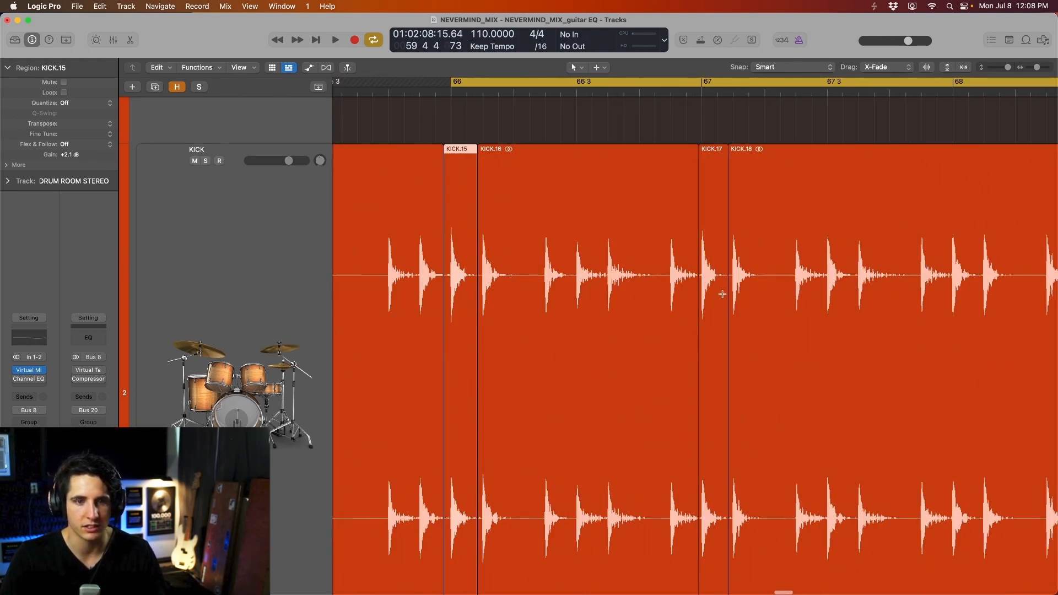
pyautogui.keyDown('super'); pyautogui.click(723, 294); pyautogui.keyUp('super')
# - Select regions KICK.17 and KICK.15 together
pyautogui.click(713, 260)
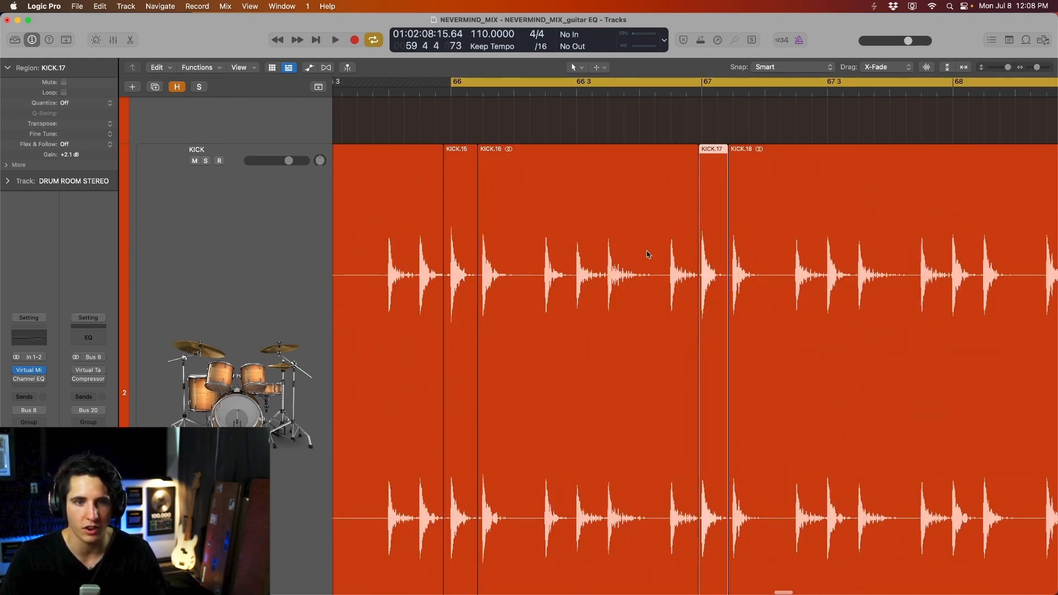
pyautogui.keyDown('shift'); pyautogui.click(460, 248); pyautogui.keyUp('shift')
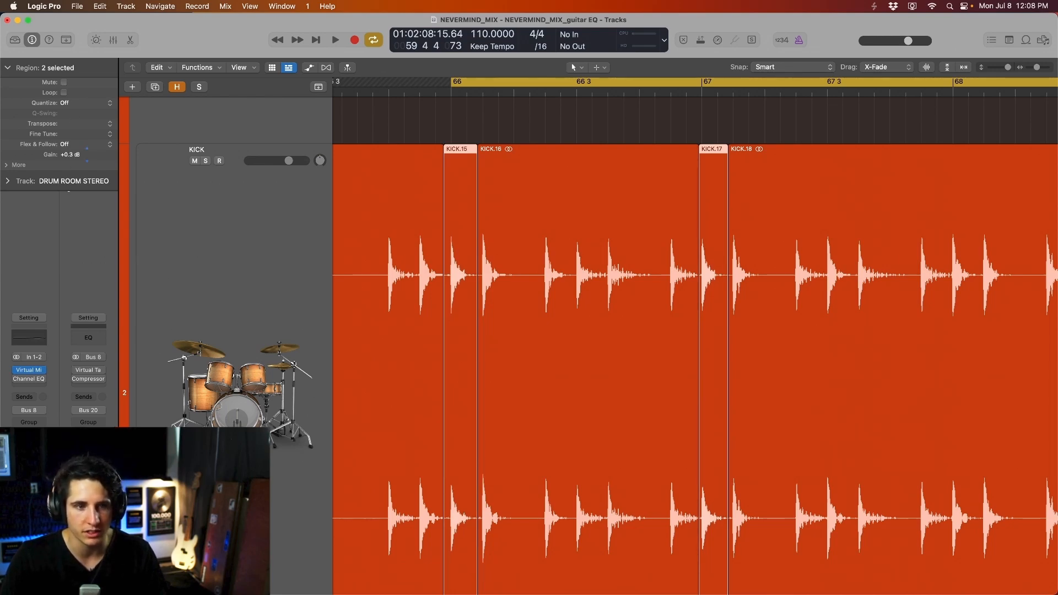
pyautogui.hscroll(10, 842, 306)
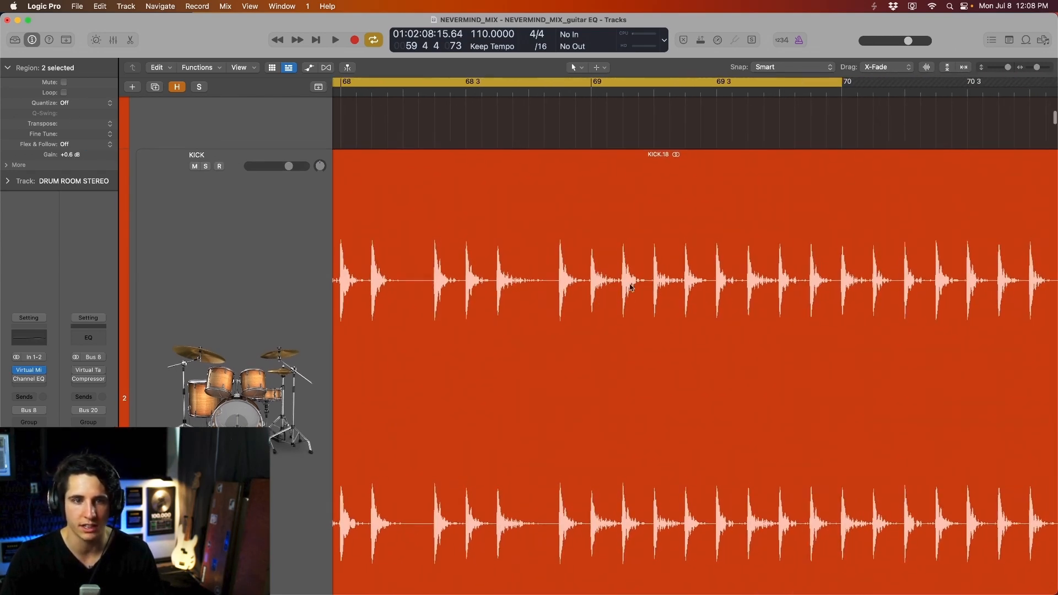
pyautogui.hscroll(-3, 638, 285)
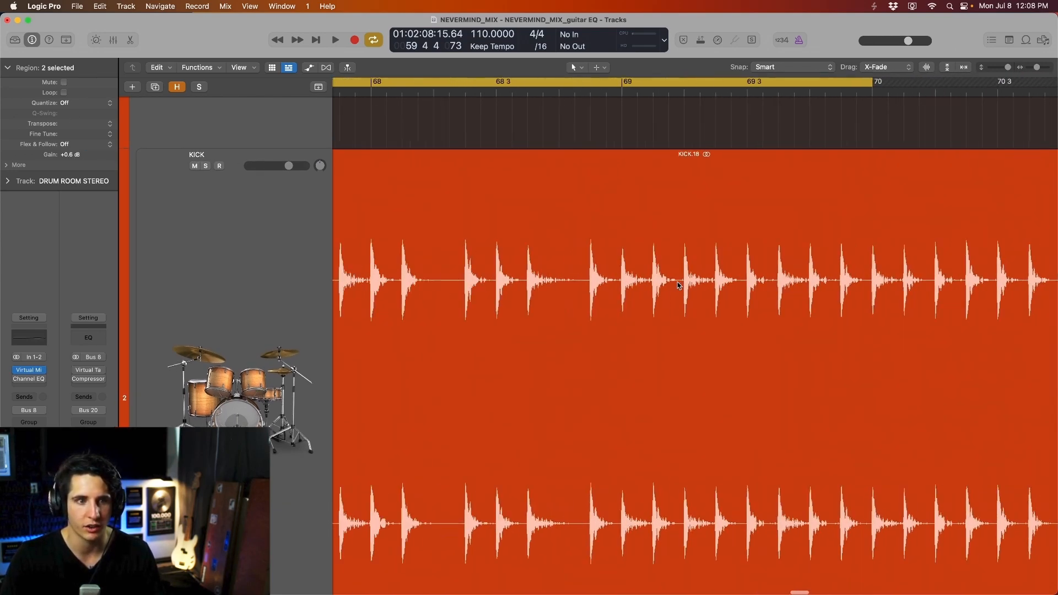
# - Split two more kick hits out of KICK.18 and set one's gain to +2.1 dB
pyautogui.moveTo(631, 285); pyautogui.dragTo(600, 285)
pyautogui.click(616, 285)
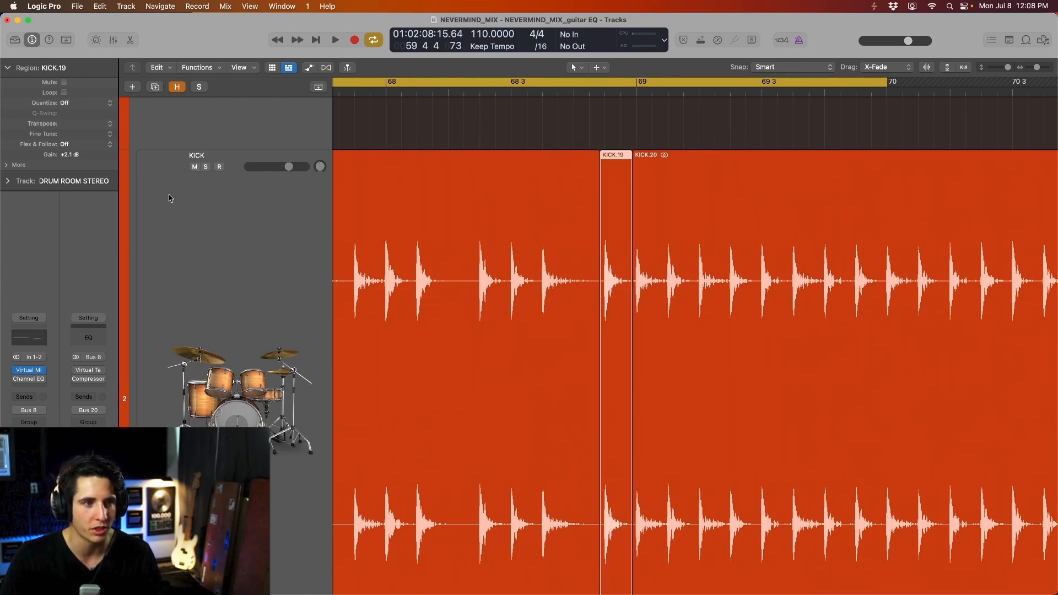
pyautogui.moveTo(666, 264); pyautogui.dragTo(632, 265)
pyautogui.click(649, 264)
pyautogui.moveTo(69, 155); pyautogui.dragTo(69, 146)
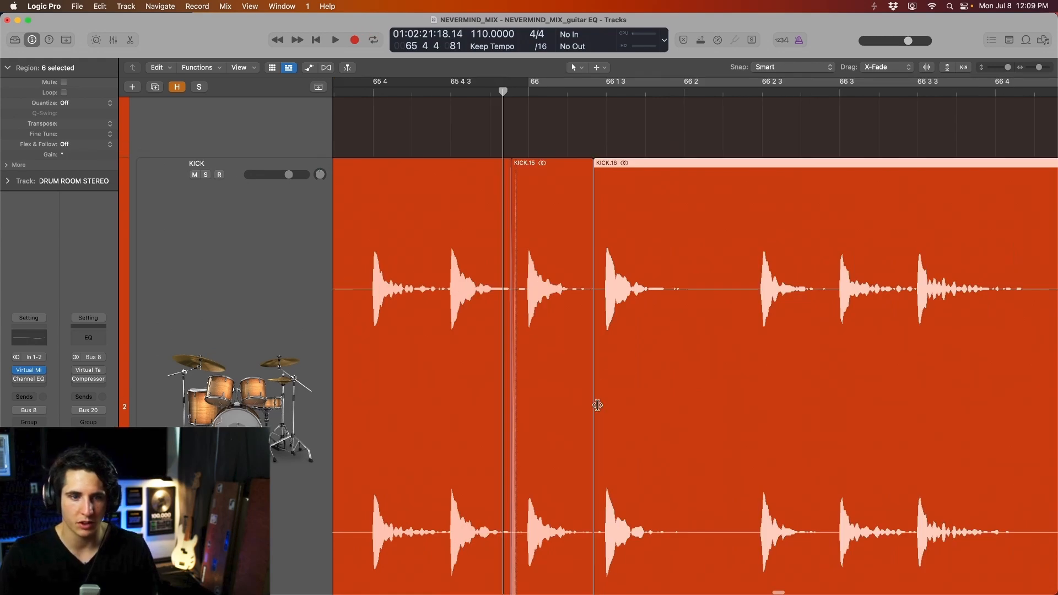
# - Extend KICK.16's start with a crossfade, then loop-play bars 66 to 70
pyautogui.moveTo(597, 416); pyautogui.dragTo(587, 418)
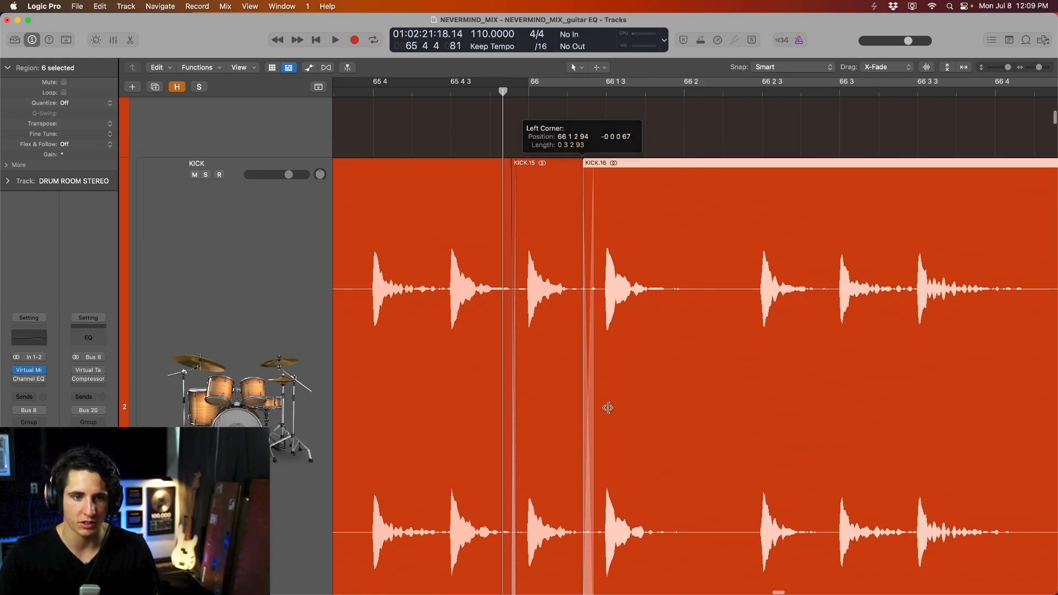
pyautogui.press('super+Left')
pyautogui.press('super+Left')
pyautogui.press('super+Left')
pyautogui.press('super+Left')
pyautogui.click(671, 81)
pyautogui.press('space')
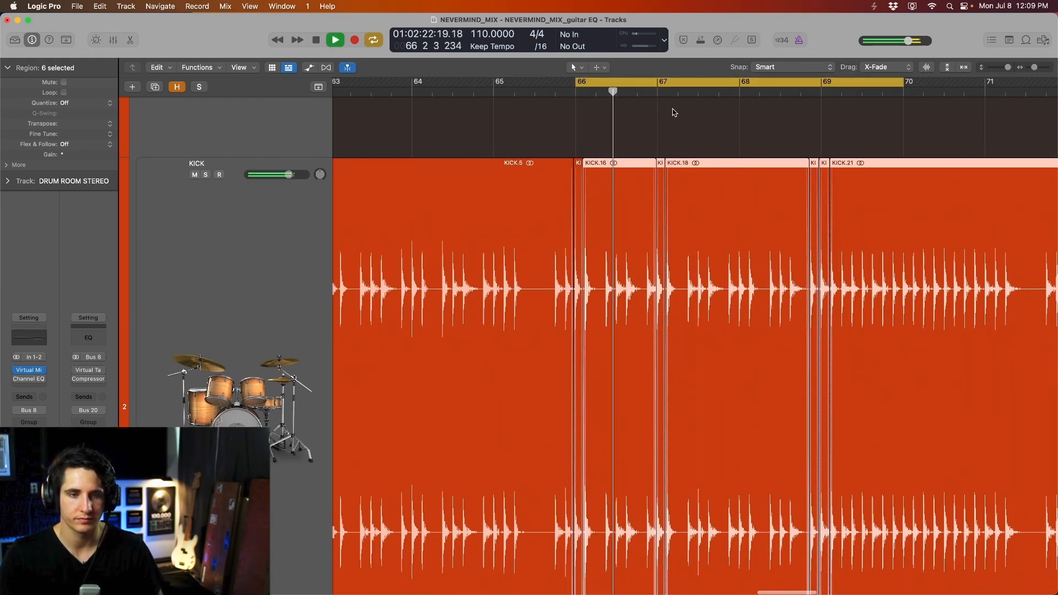
# - Select the KICK track, stop playback and show the Mixer with X
pyautogui.click(262, 212)
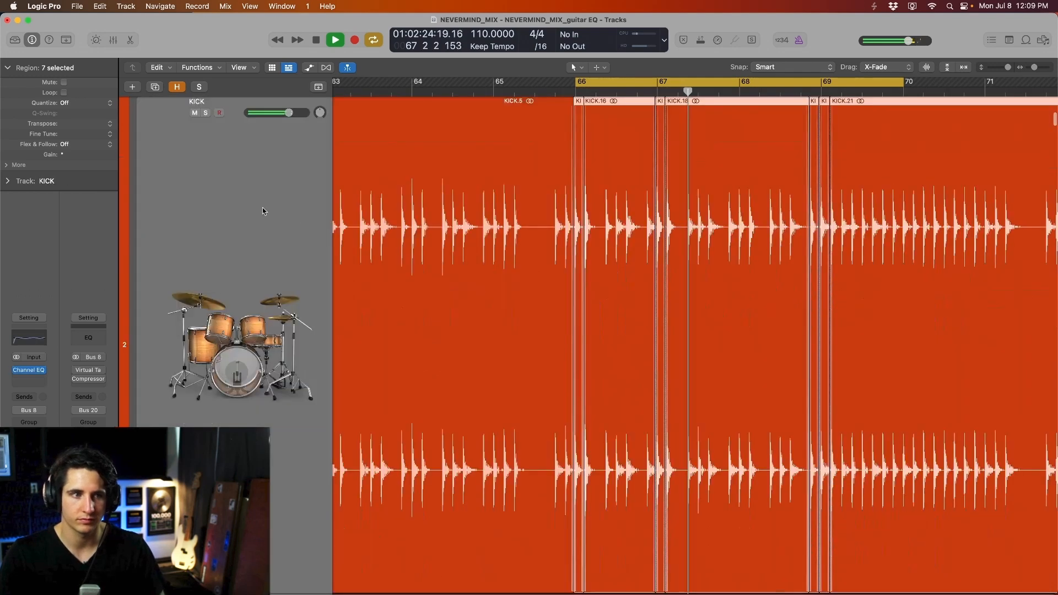
pyautogui.scroll(4, 209, 308)
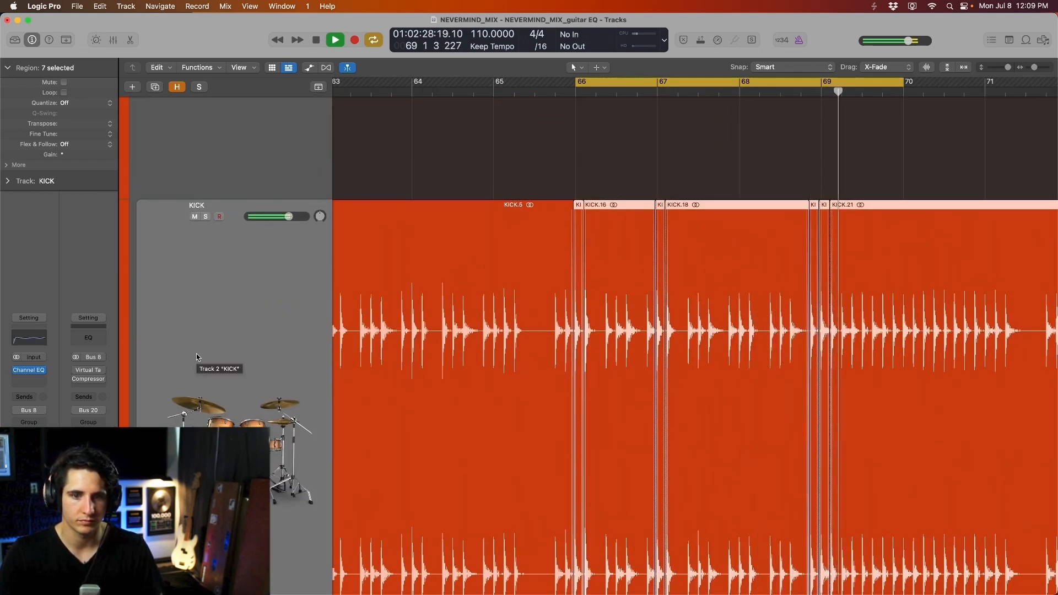
pyautogui.press('space')
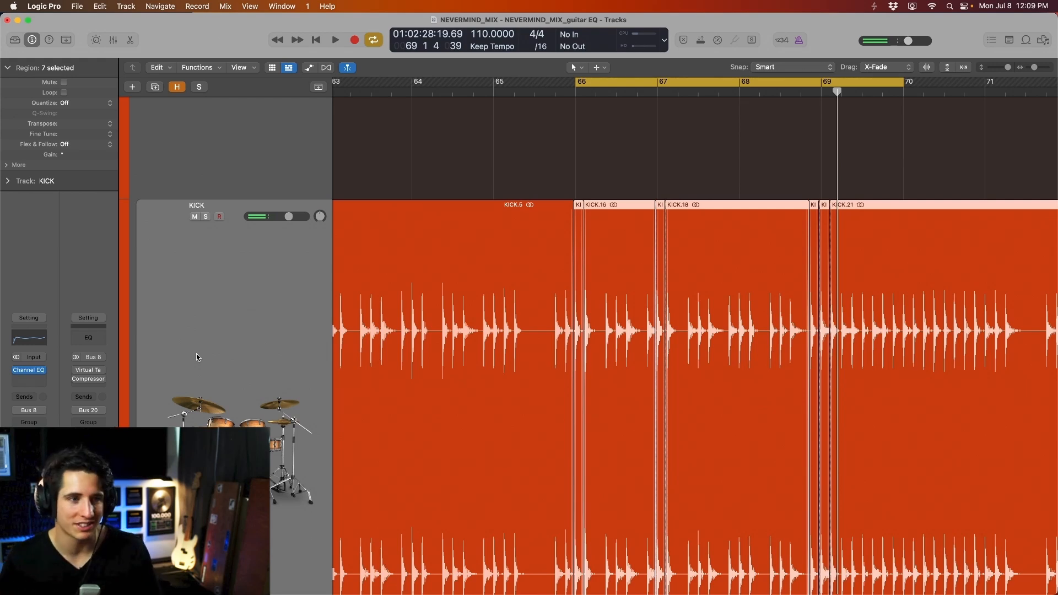
pyautogui.scroll(-4, 318, 280)
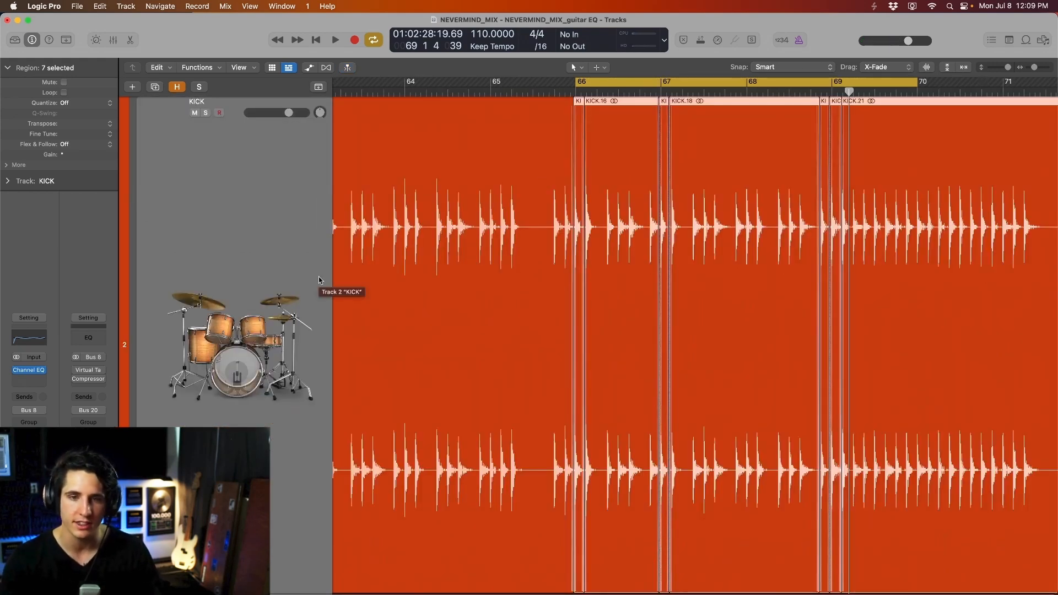
pyautogui.press('x')
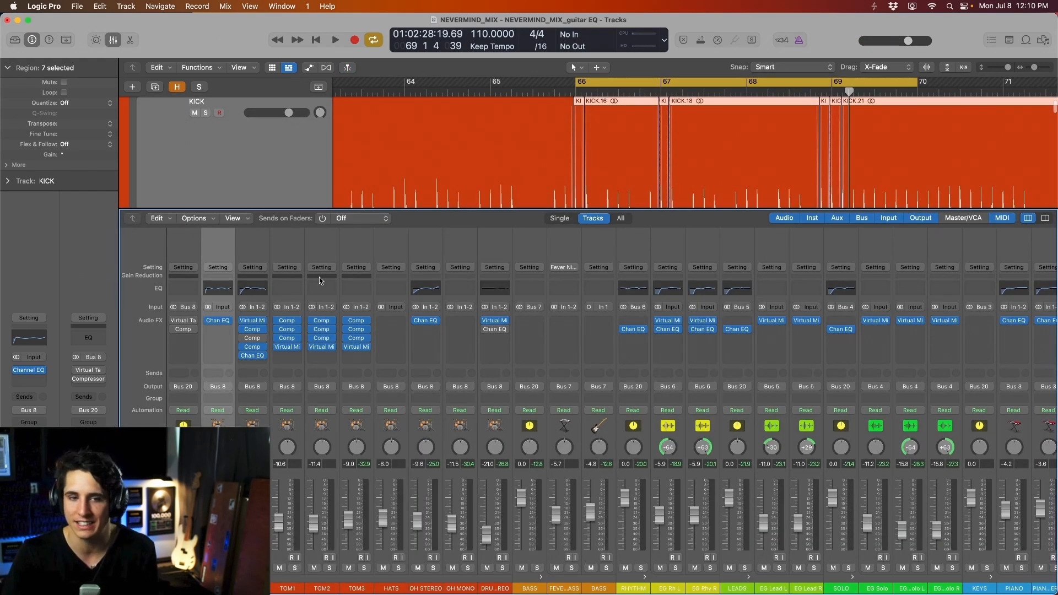
# - Add Dynamics > Compressor > Stereo in the KICK strip's slot below Channel EQ
pyautogui.click(218, 329)
pyautogui.moveTo(239, 369)
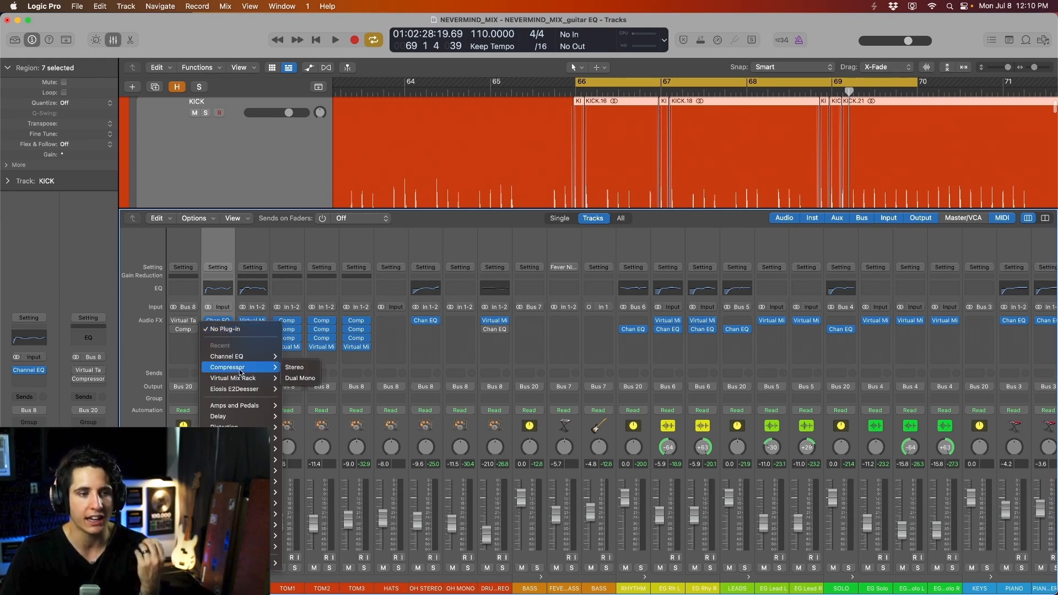
pyautogui.click(295, 367)
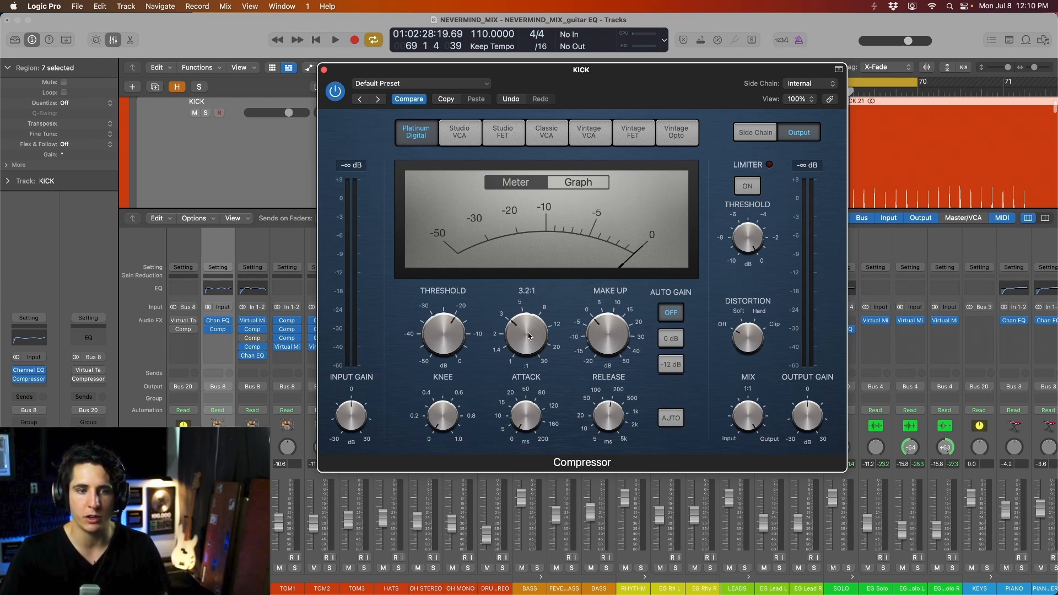
# - Set the kick compressor's threshold to -21.0 dB while listening, then stop playback
pyautogui.moveTo(529, 205); pyautogui.dragTo(508, 195)
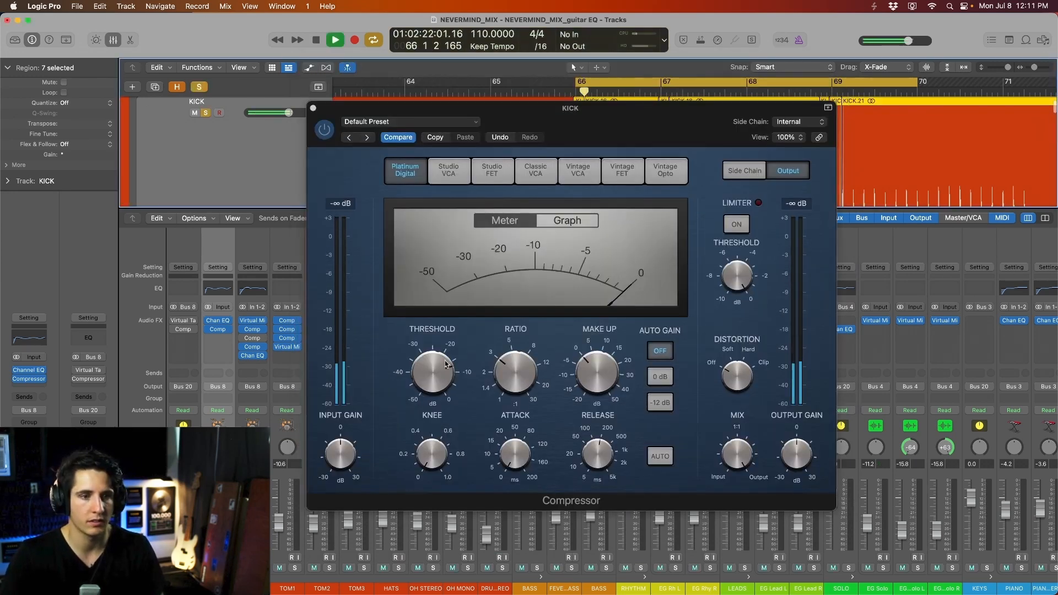
pyautogui.moveTo(439, 382); pyautogui.dragTo(439, 411)
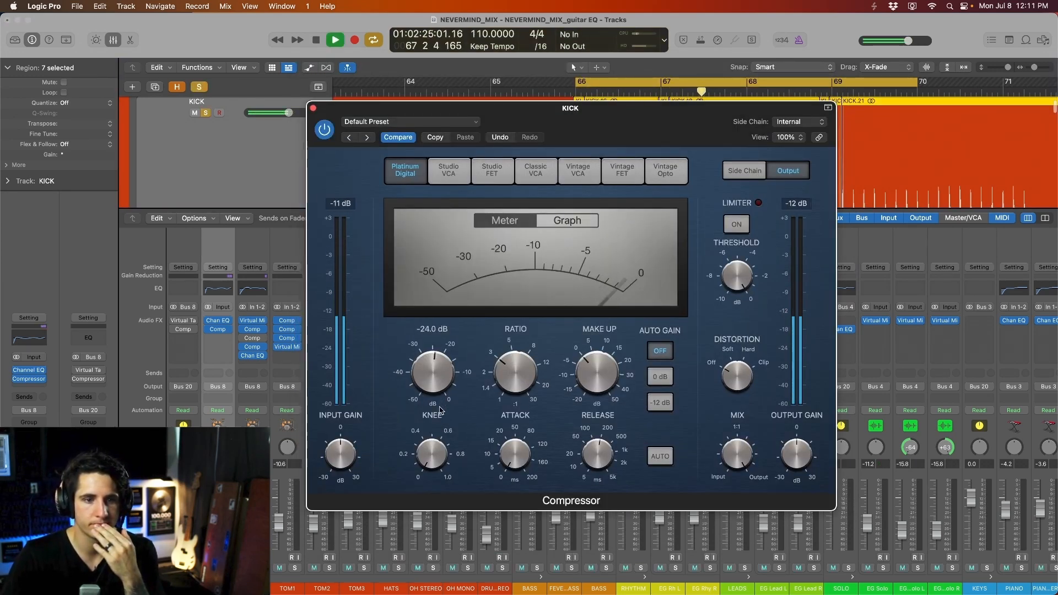
pyautogui.moveTo(439, 410); pyautogui.dragTo(440, 403)
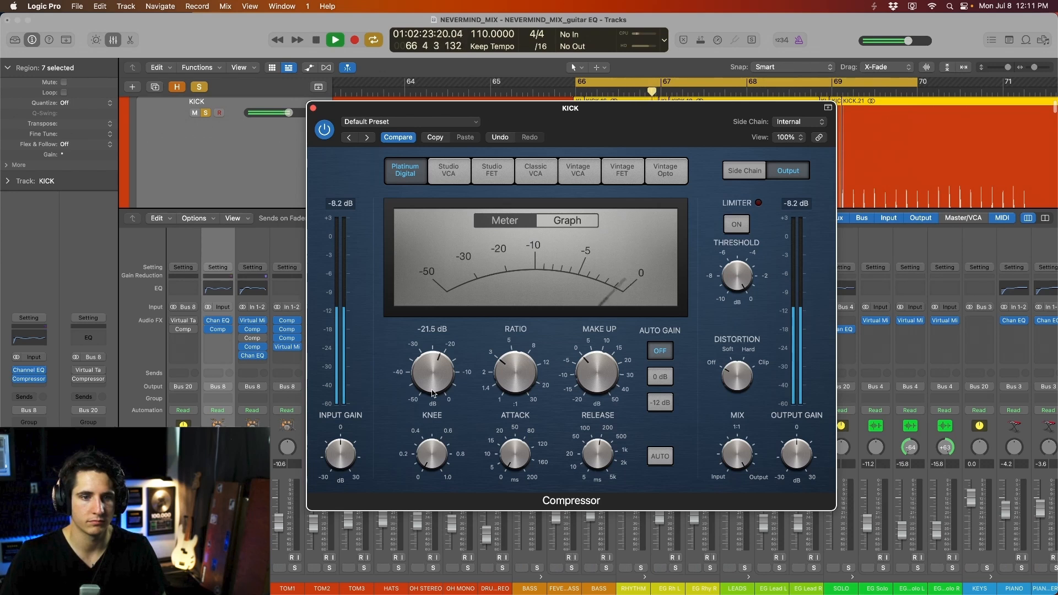
pyautogui.moveTo(432, 393); pyautogui.dragTo(437, 381)
pyautogui.press('space')
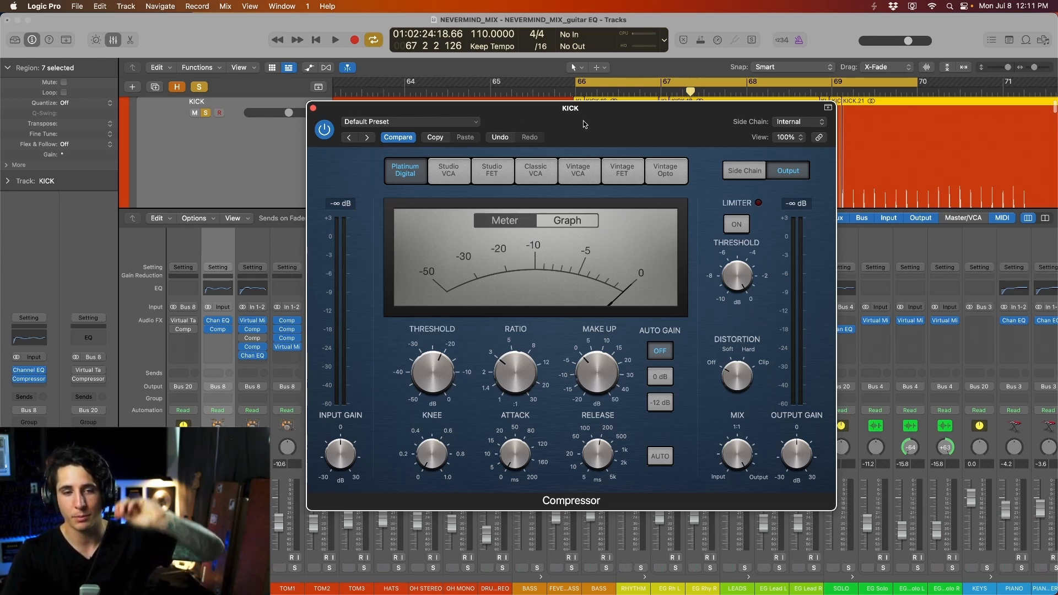
# - Move the compressor window up-left and bring the Stereo Out strip into view
pyautogui.moveTo(429, 457)
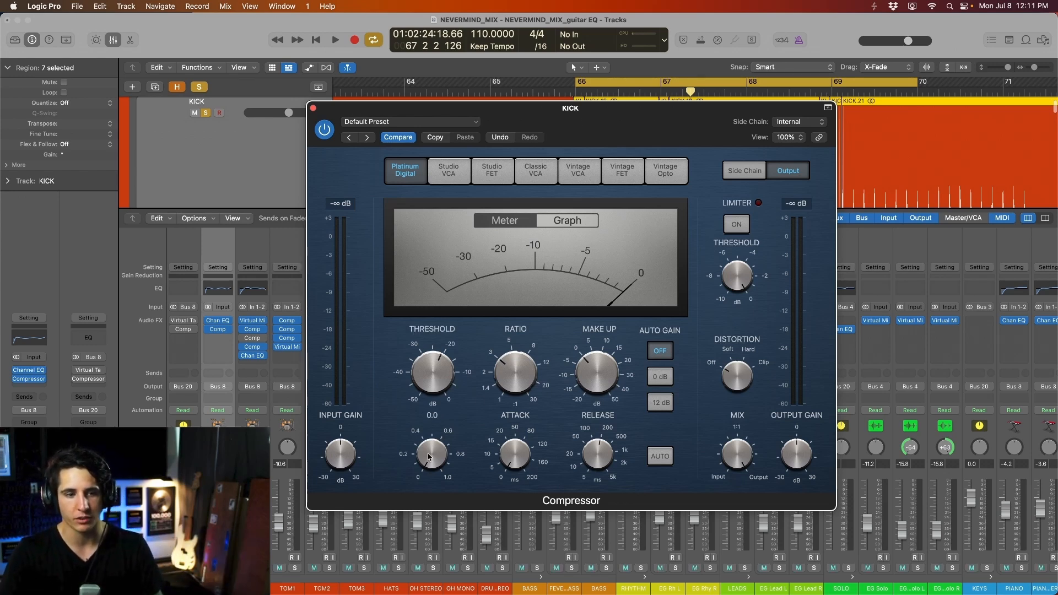
pyautogui.moveTo(553, 133); pyautogui.dragTo(322, 52)
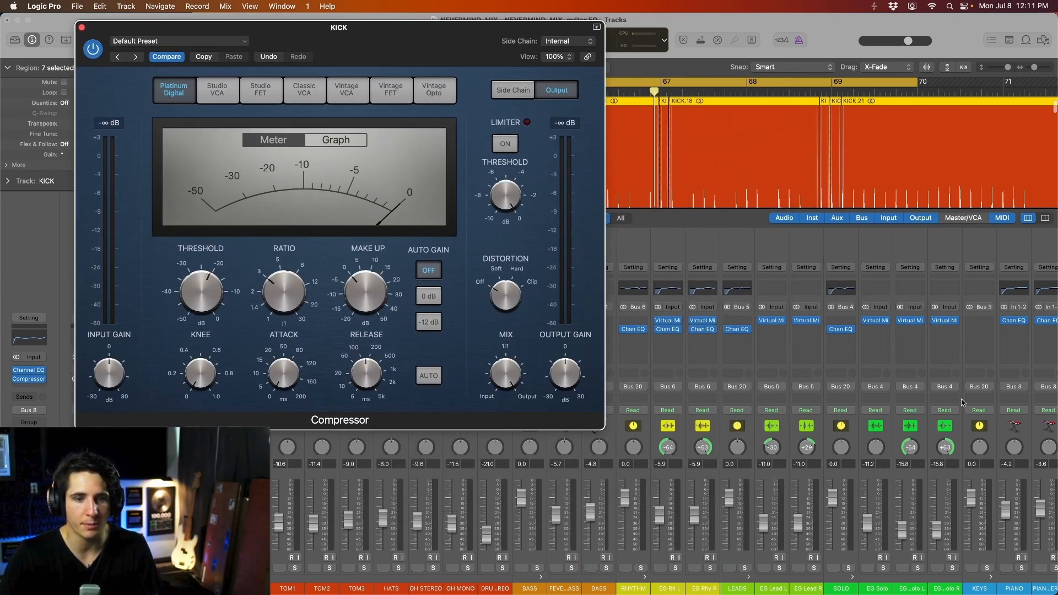
pyautogui.hscroll(10, 991, 374)
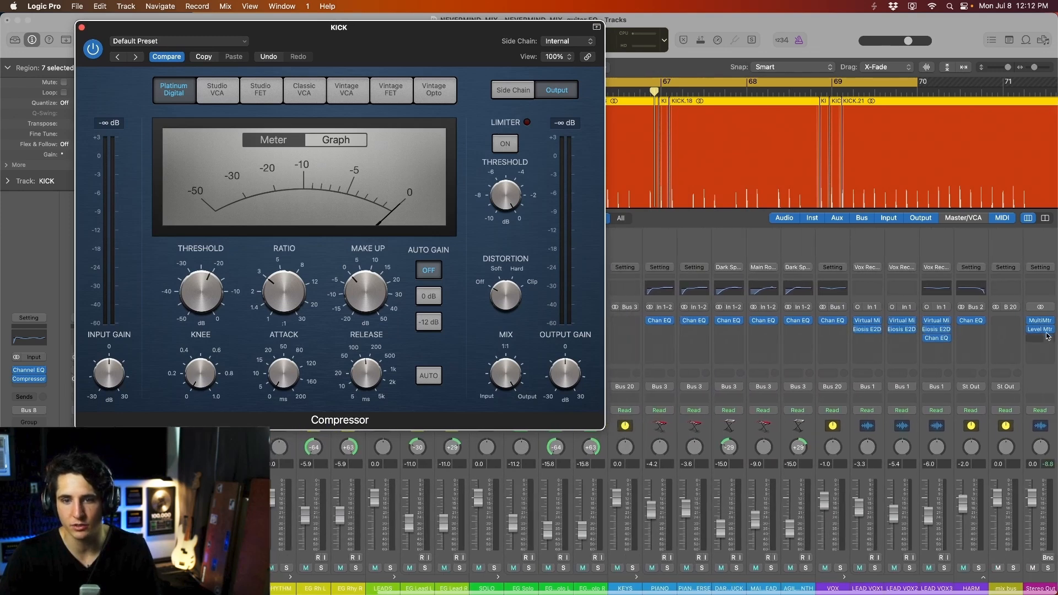
# - Open the Stereo Out level meter and A/B the kick compressor's bypass during playback
pyautogui.click(1040, 330)
pyautogui.click(94, 50)
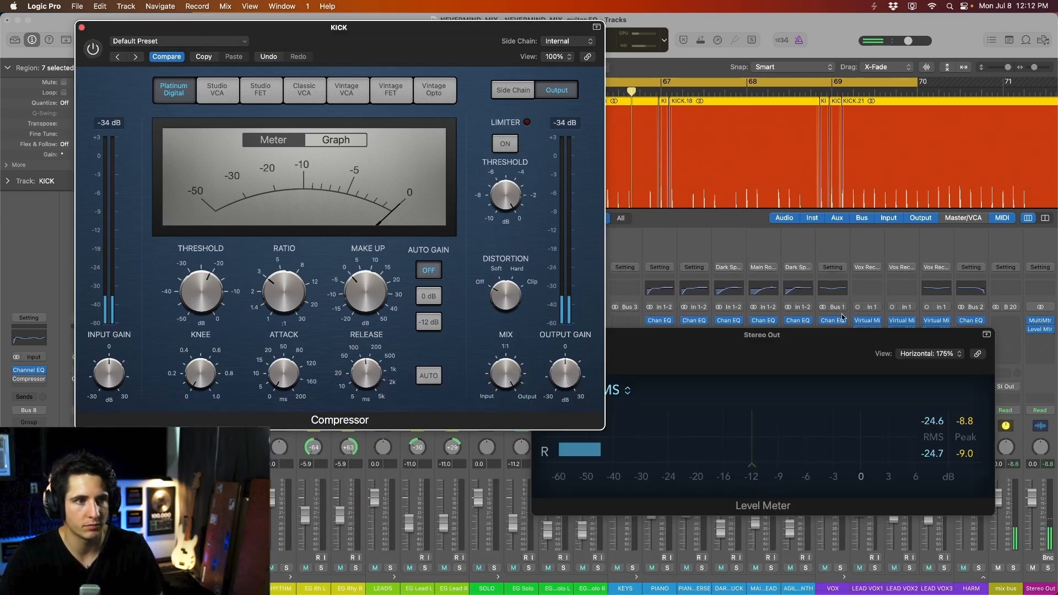
pyautogui.click(93, 49)
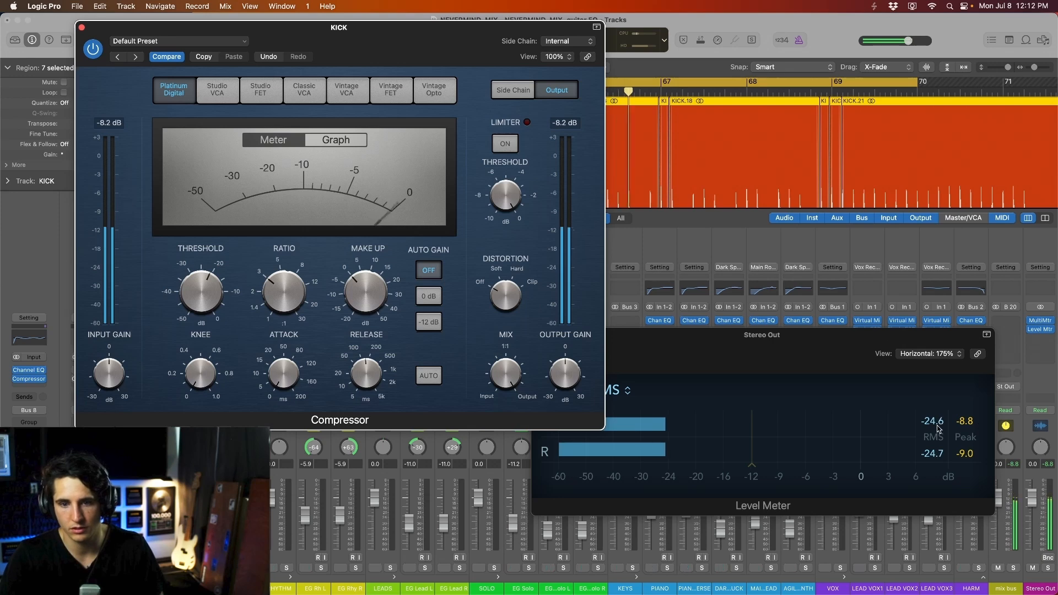
pyautogui.press('space')
pyautogui.moveTo(364, 293)
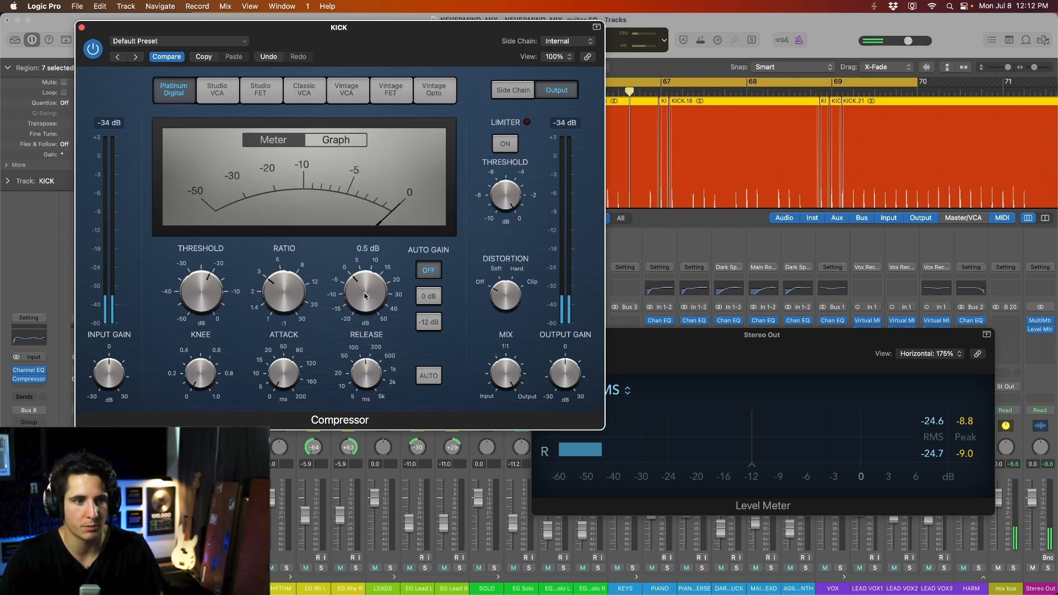
pyautogui.press('space')
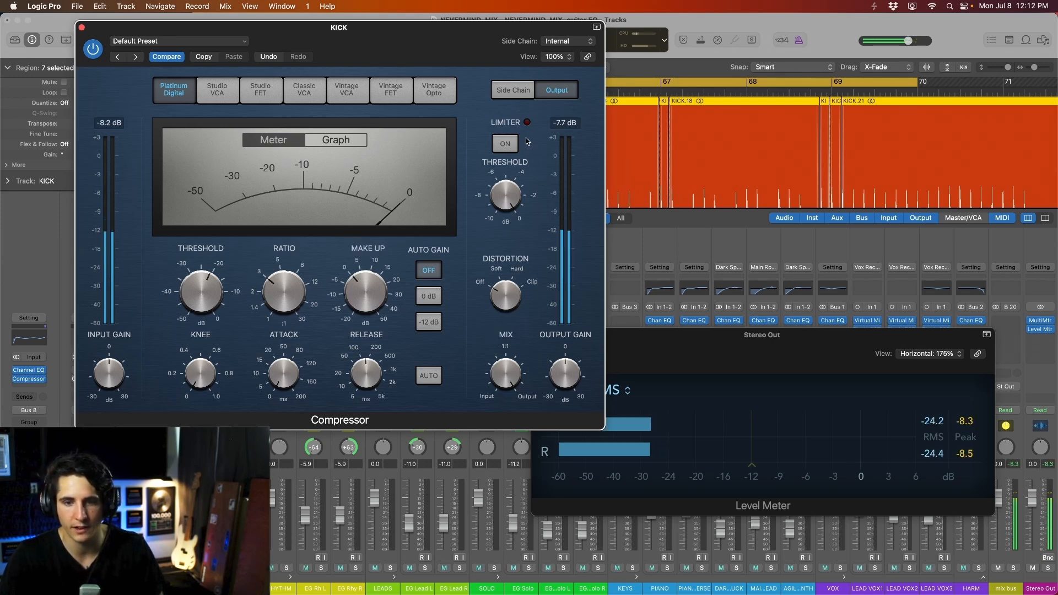
pyautogui.press('space')
pyautogui.moveTo(386, 40); pyautogui.dragTo(405, 57)
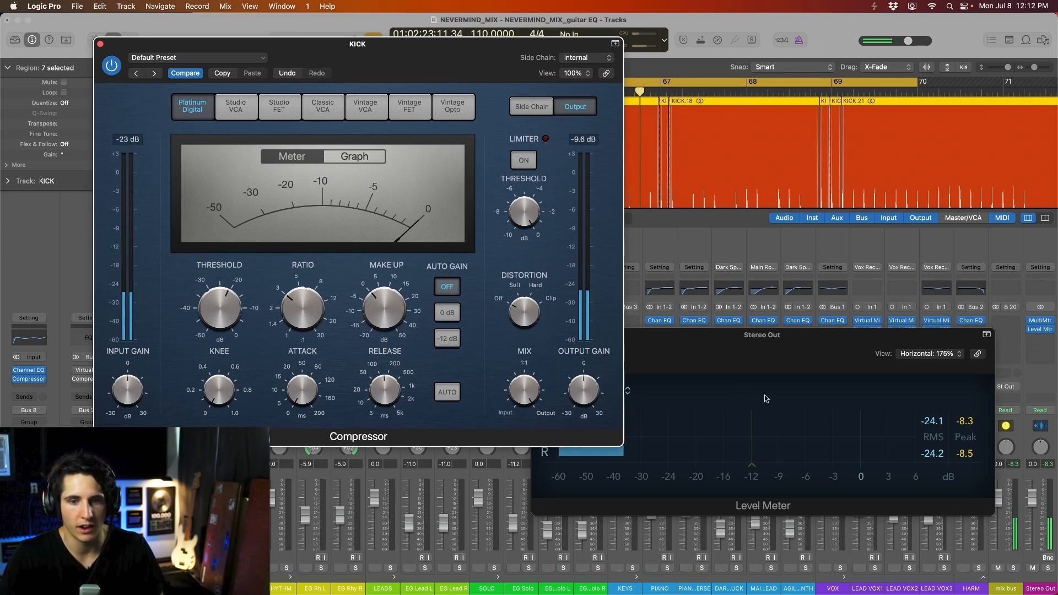
pyautogui.moveTo(639, 360); pyautogui.dragTo(675, 361)
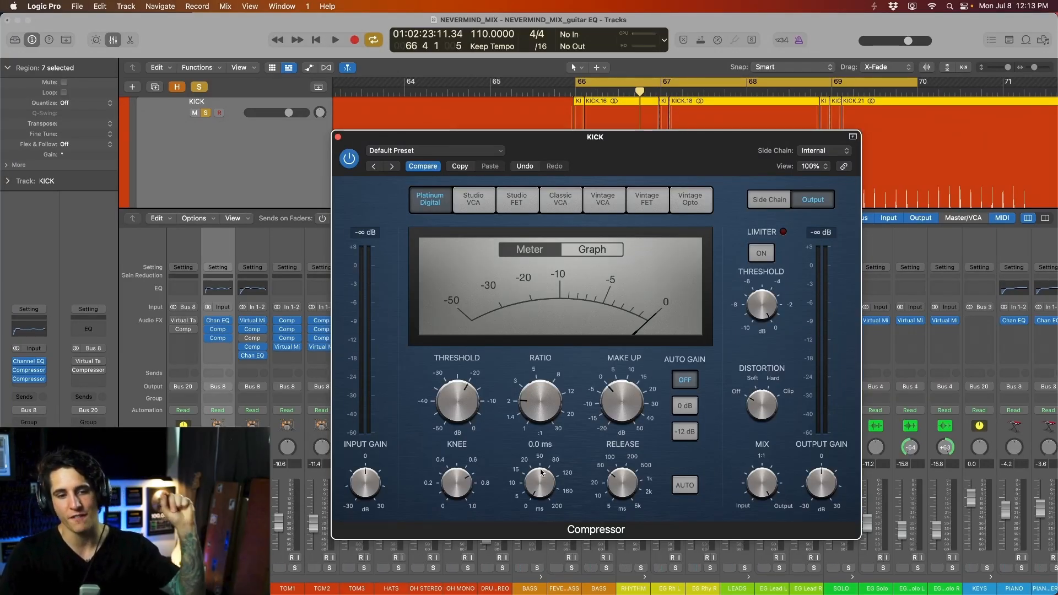
# - Lengthen the second compressor's release to about 34 ms and lower its threshold to -24 dB
pyautogui.moveTo(615, 485)
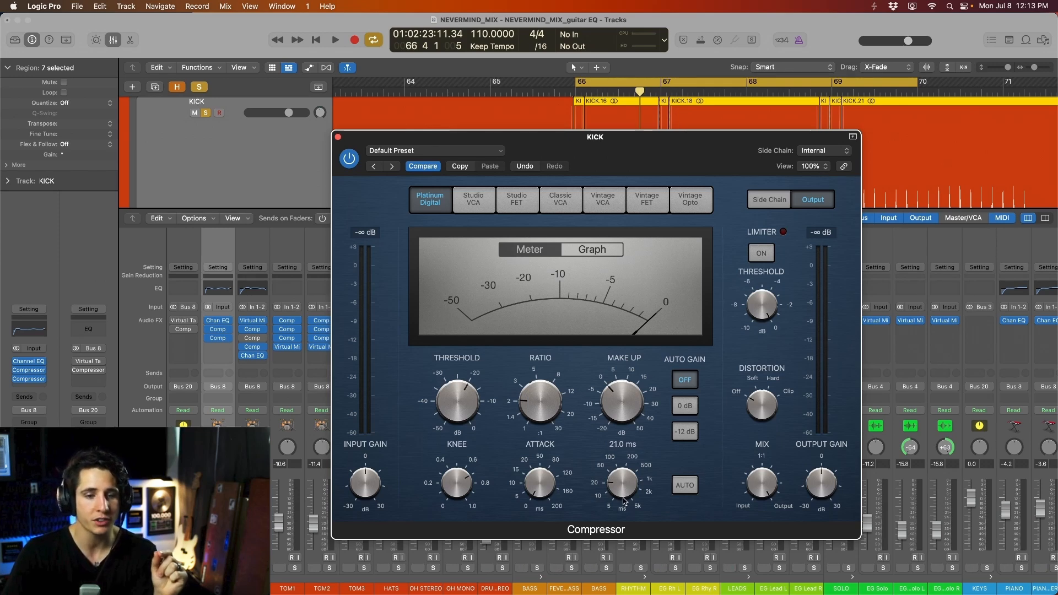
pyautogui.moveTo(624, 500); pyautogui.dragTo(626, 494)
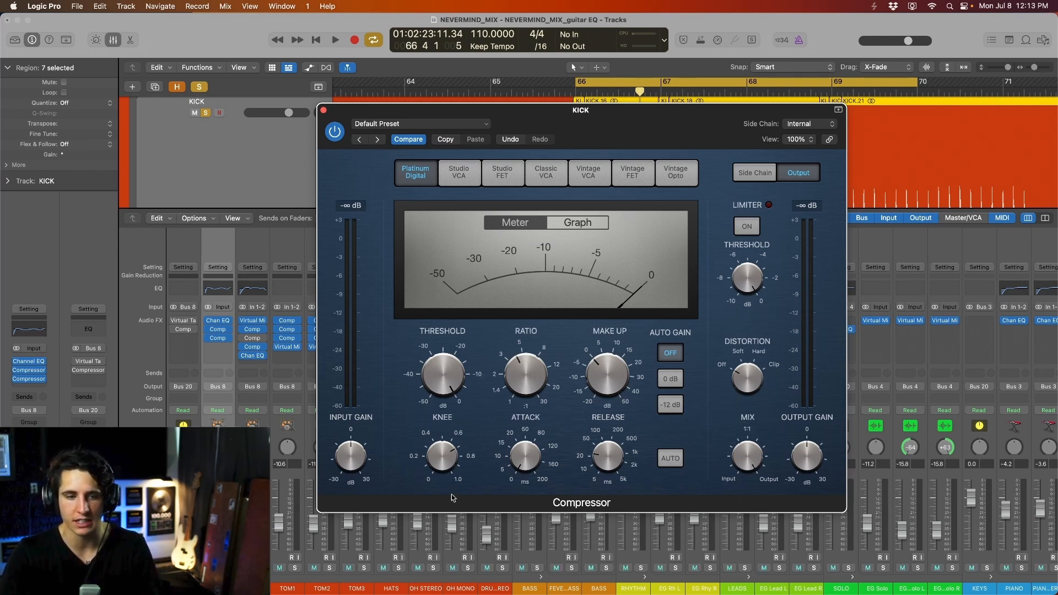
pyautogui.moveTo(449, 461)
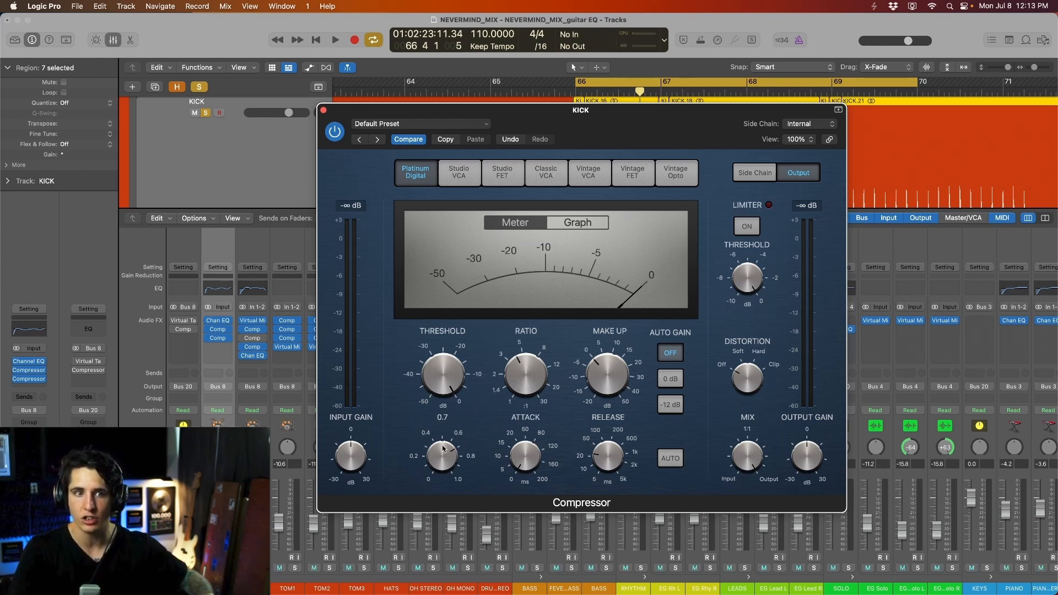
pyautogui.press('space')
pyautogui.moveTo(445, 399)
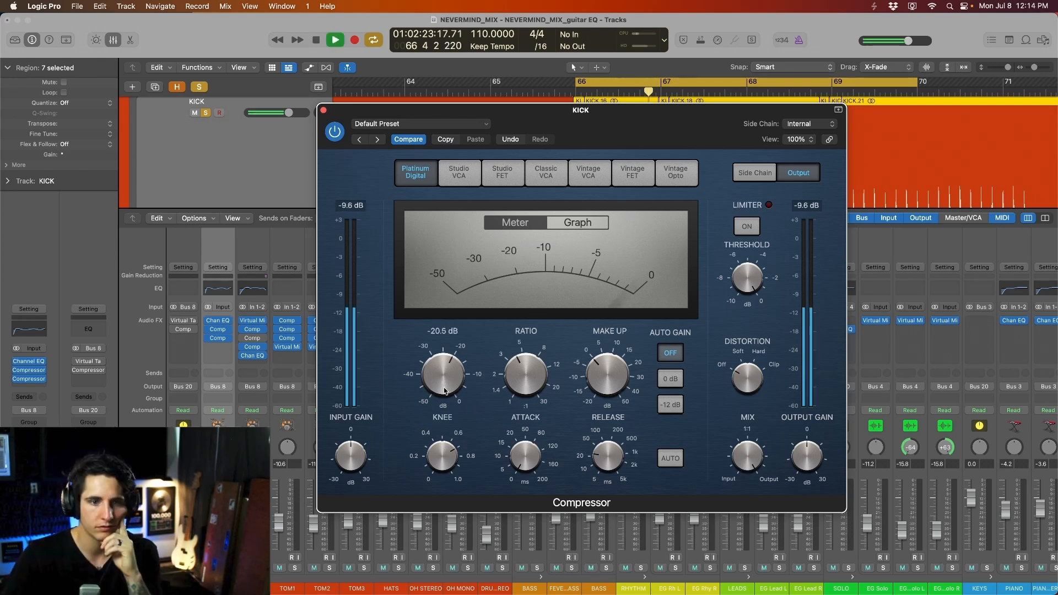
pyautogui.moveTo(445, 397); pyautogui.dragTo(446, 399)
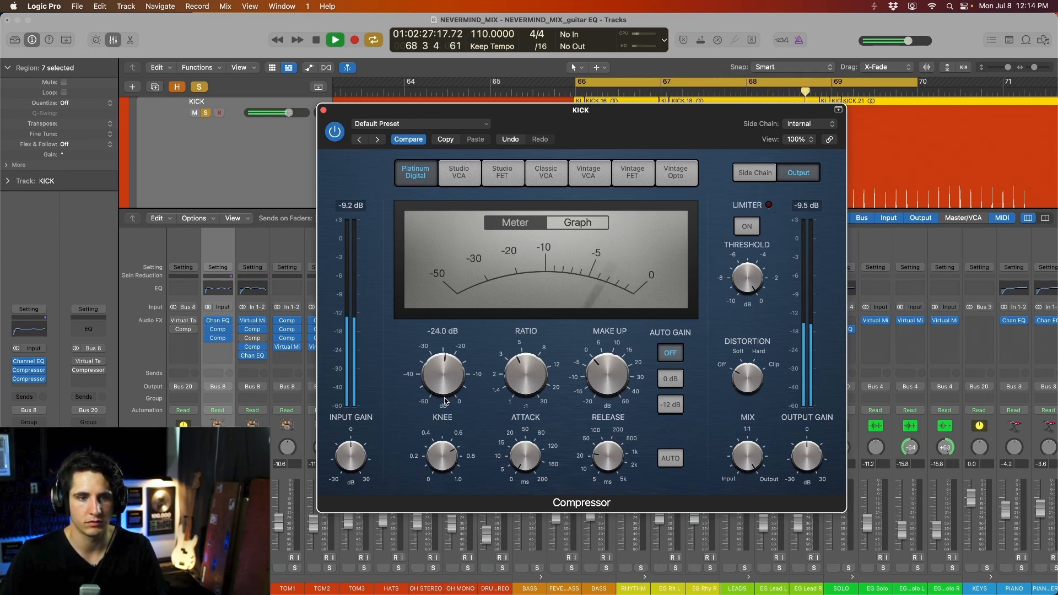
pyautogui.moveTo(761, 462)
pyautogui.press('space')
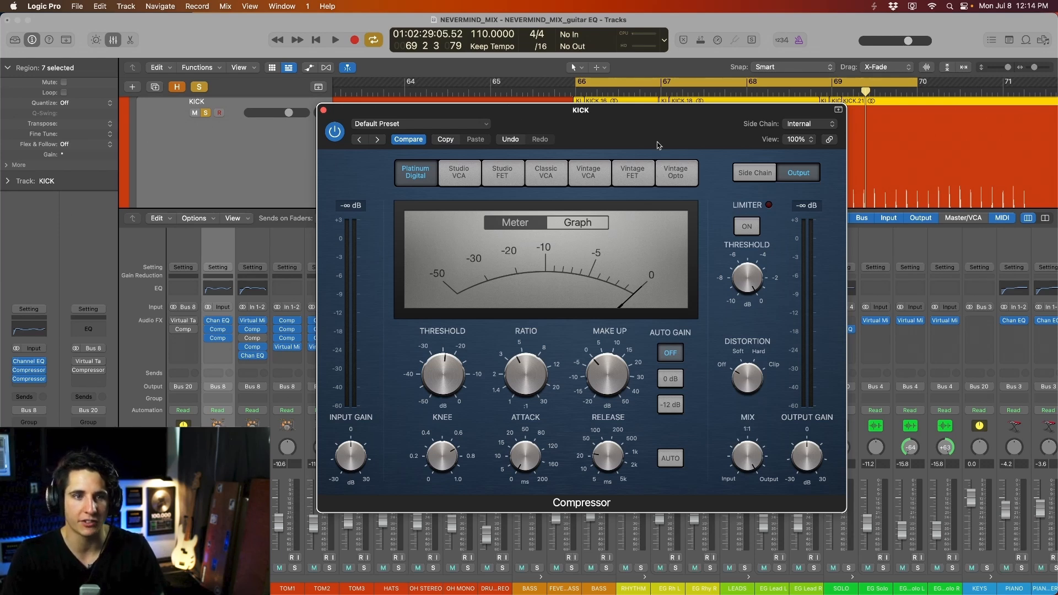
pyautogui.moveTo(636, 117); pyautogui.dragTo(337, 27)
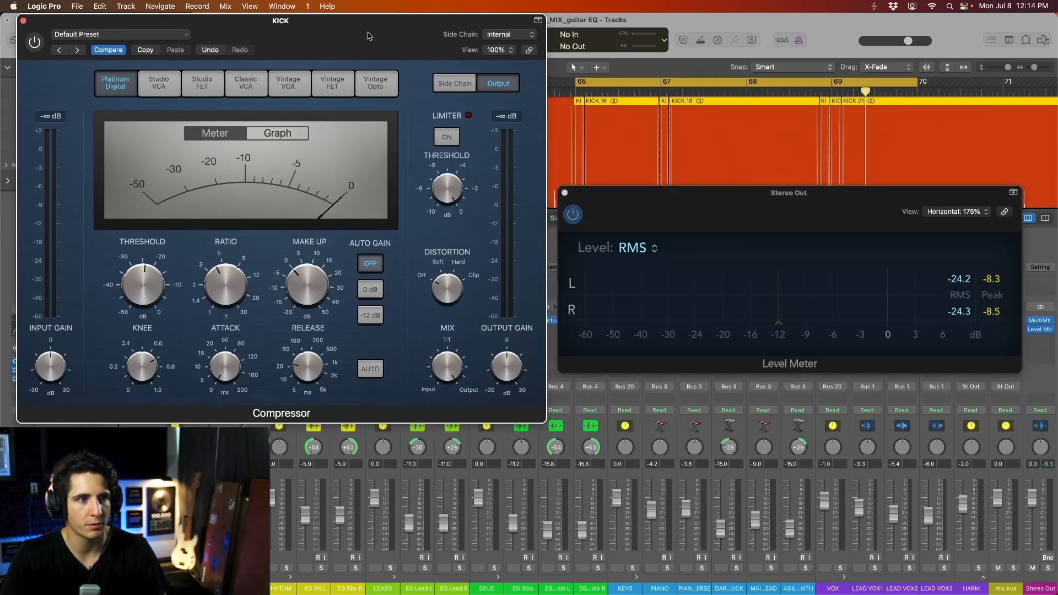
# - Re-enable the second kick compressor and raise its make-up gain to 3.5 dB
pyautogui.press('space')
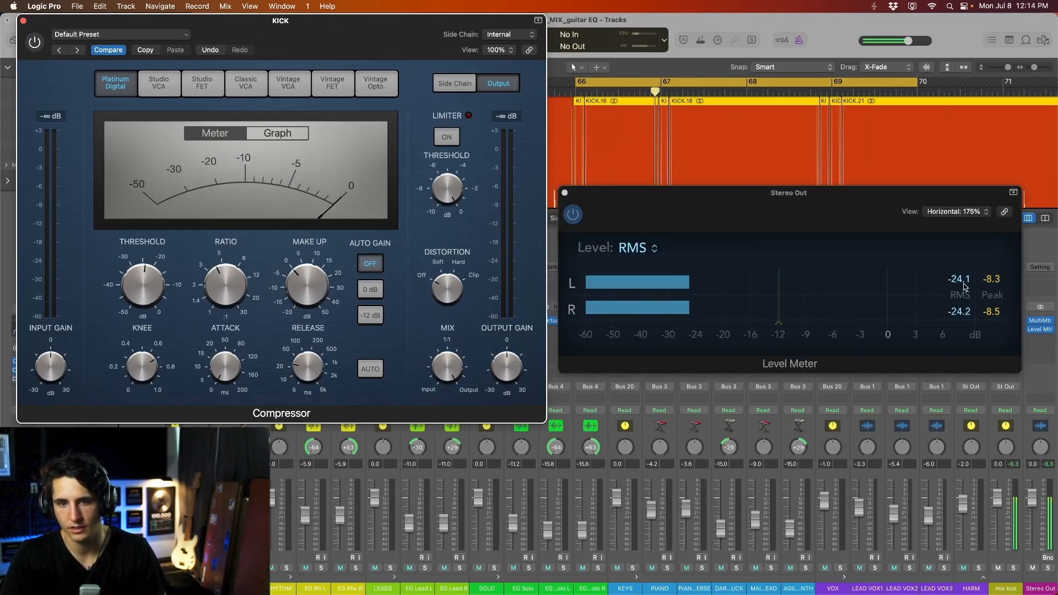
pyautogui.press('space')
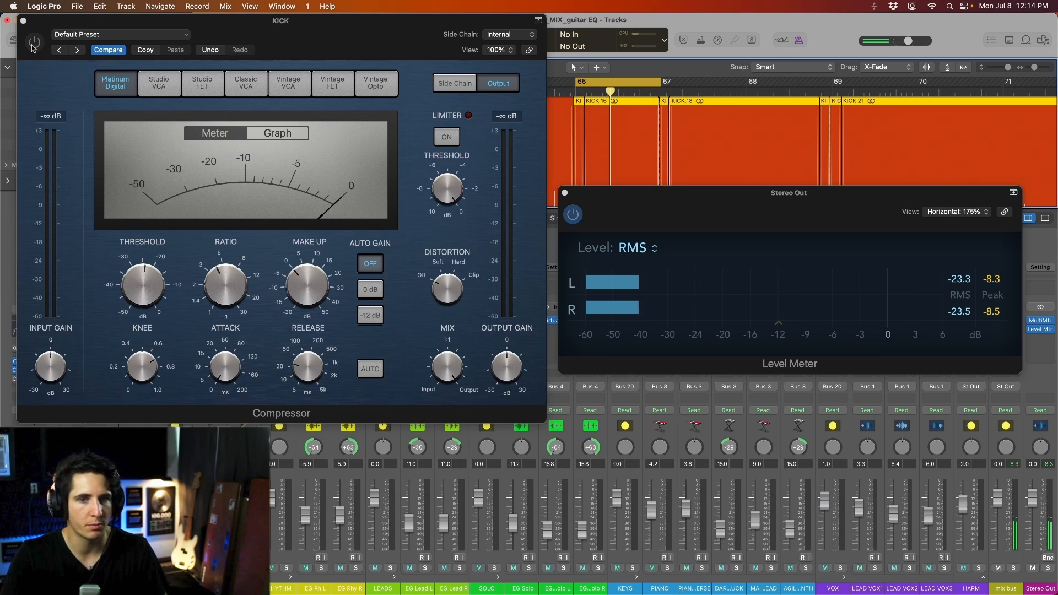
pyautogui.click(34, 42)
pyautogui.press('space')
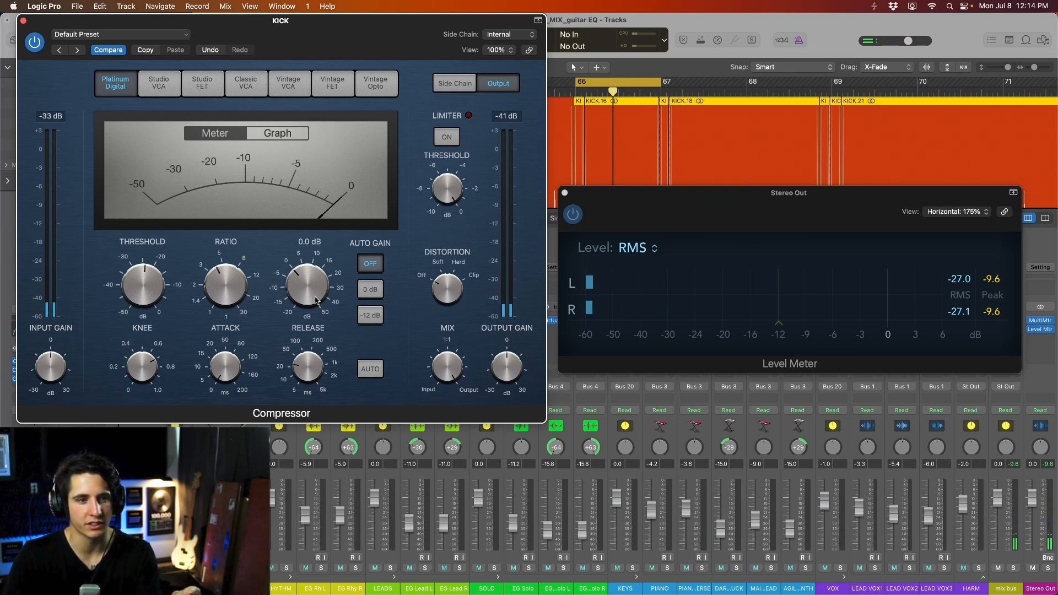
pyautogui.moveTo(307, 289); pyautogui.dragTo(307, 283)
# - Blend the compressor mix down to about 50%, then bypass it to hear the before
pyautogui.press('space')
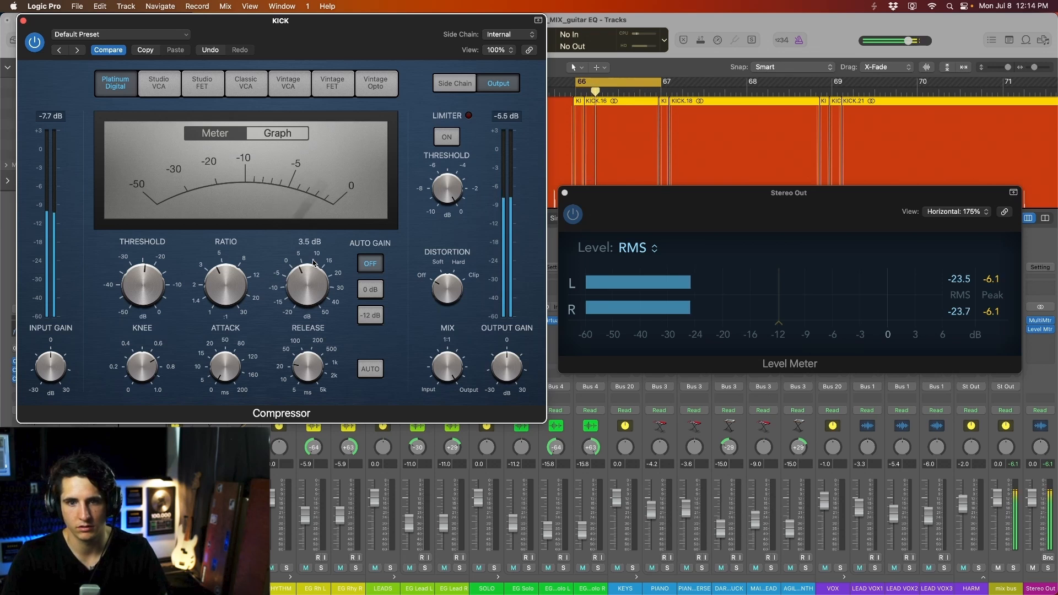
pyautogui.press('space')
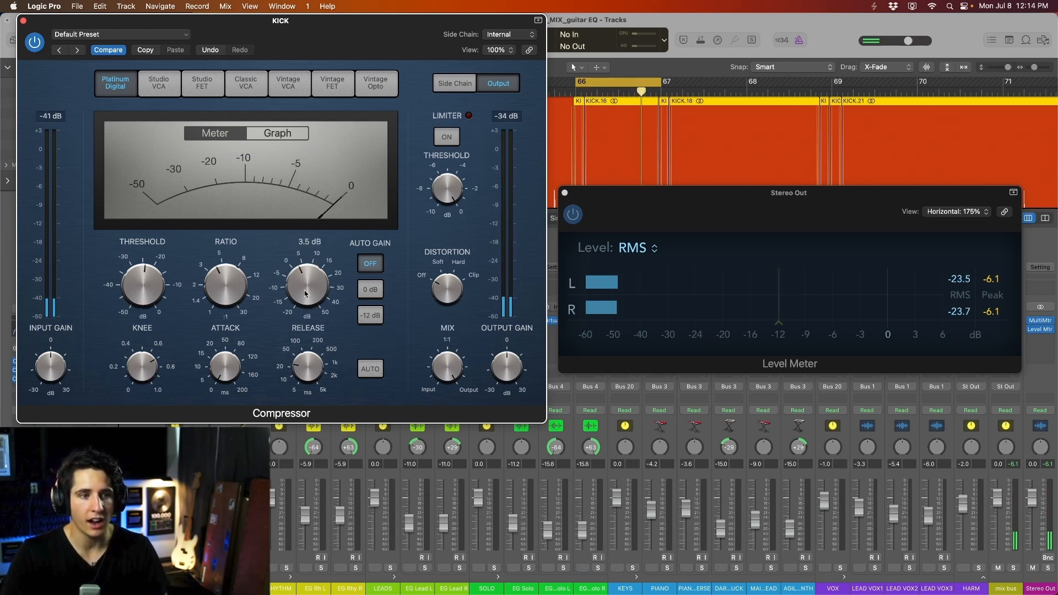
pyautogui.moveTo(448, 407); pyautogui.dragTo(449, 416)
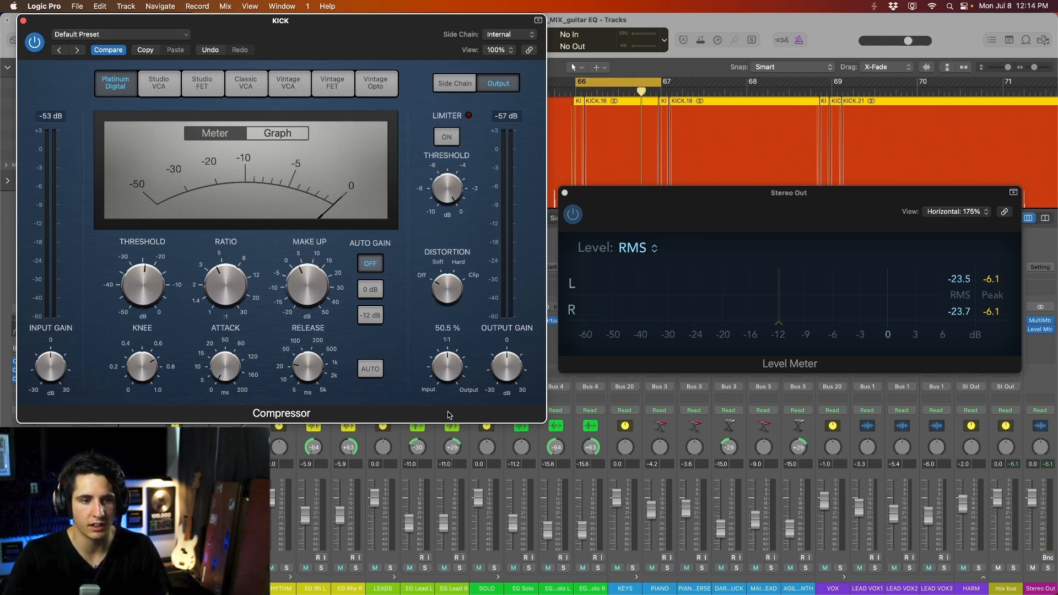
pyautogui.press('space')
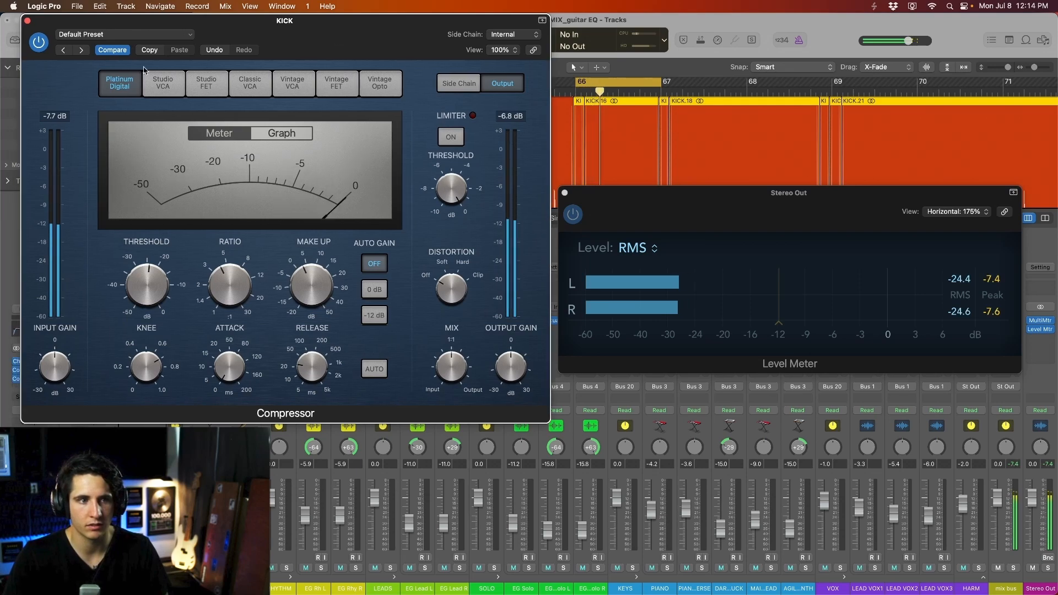
pyautogui.click(34, 41)
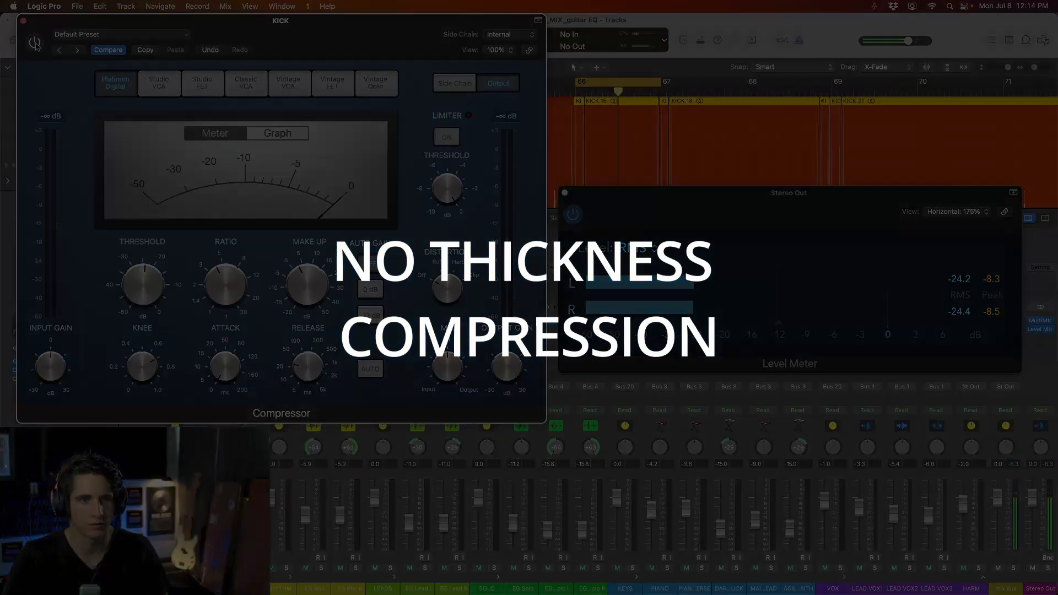
# - Toggle the compressor's bypass to compare before/after, leaving it enabled
pyautogui.click(34, 42)
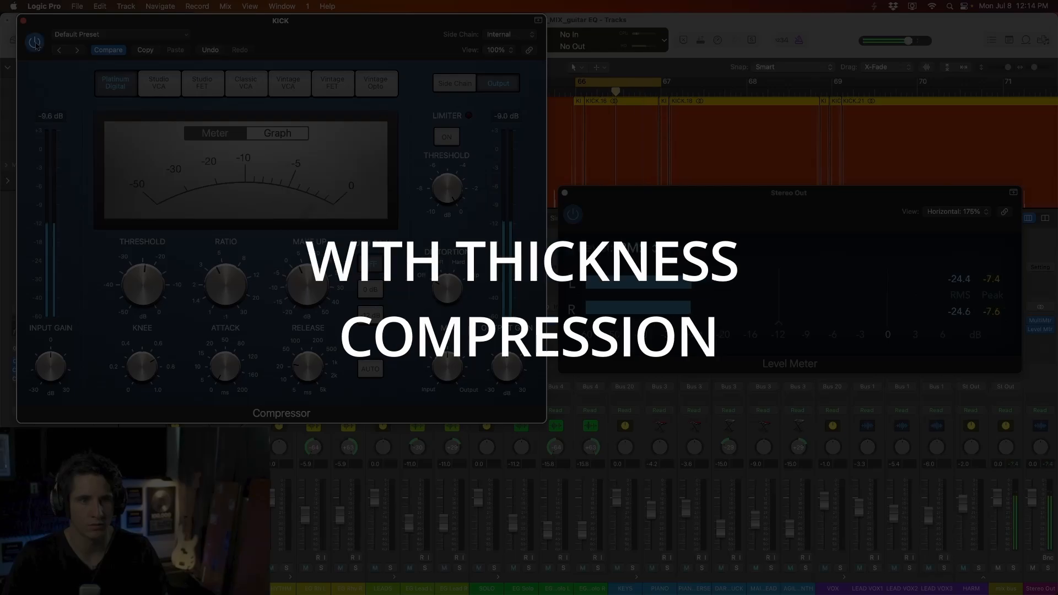
pyautogui.click(34, 42)
pyautogui.click(34, 42)
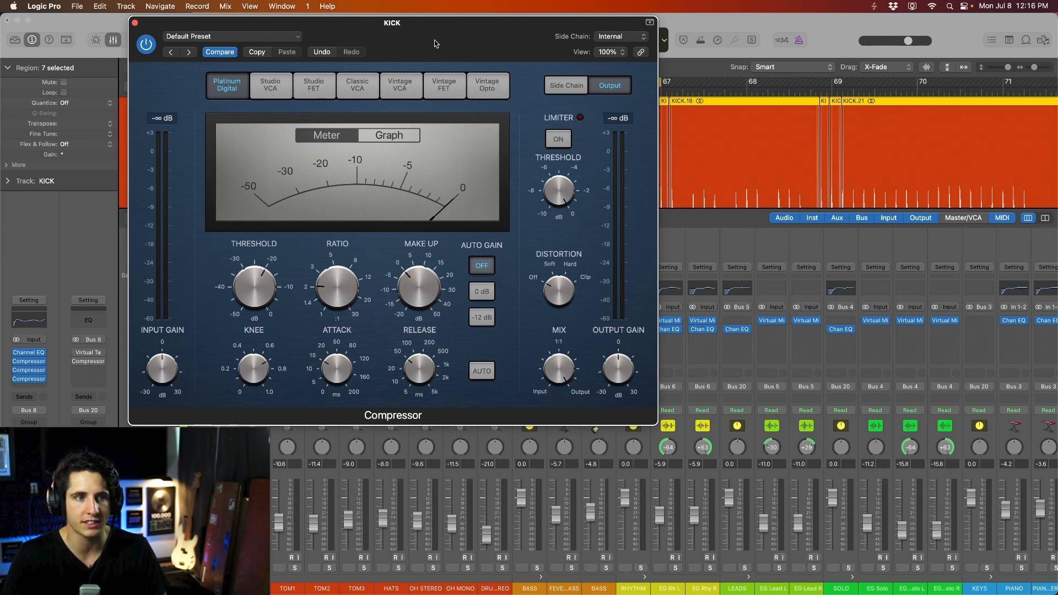
# - Set the third kick compressor's attack to about 29 ms
pyautogui.moveTo(434, 44); pyautogui.dragTo(447, 39)
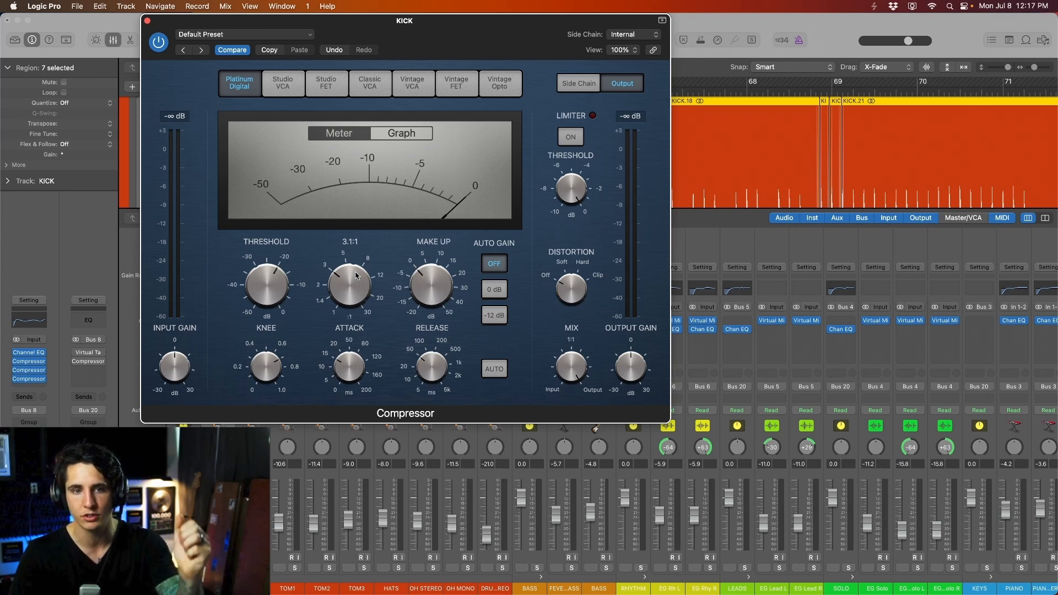
pyautogui.moveTo(352, 384); pyautogui.dragTo(350, 373)
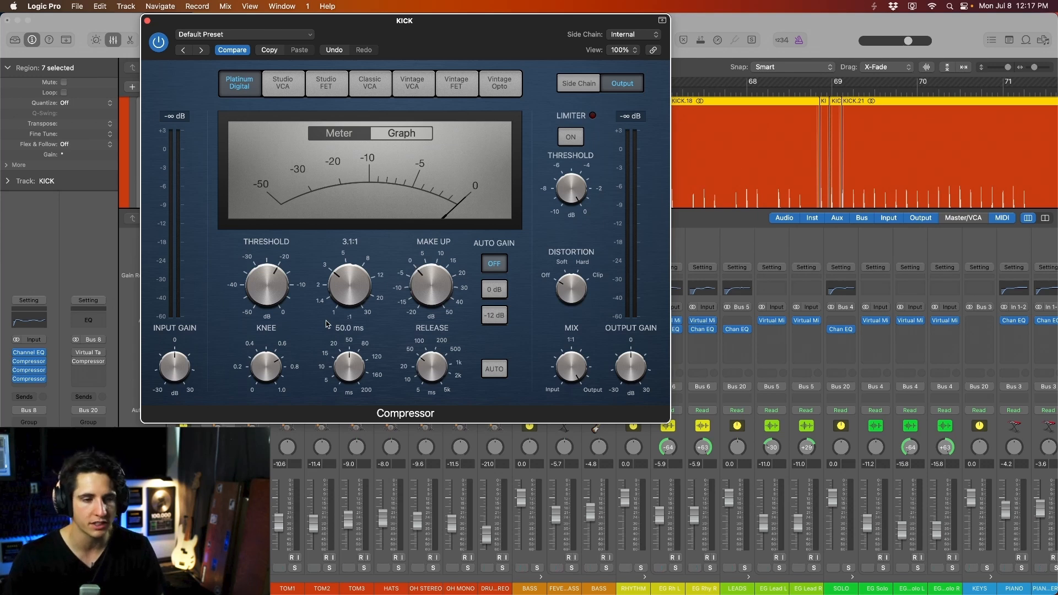
pyautogui.moveTo(347, 351); pyautogui.dragTo(347, 358)
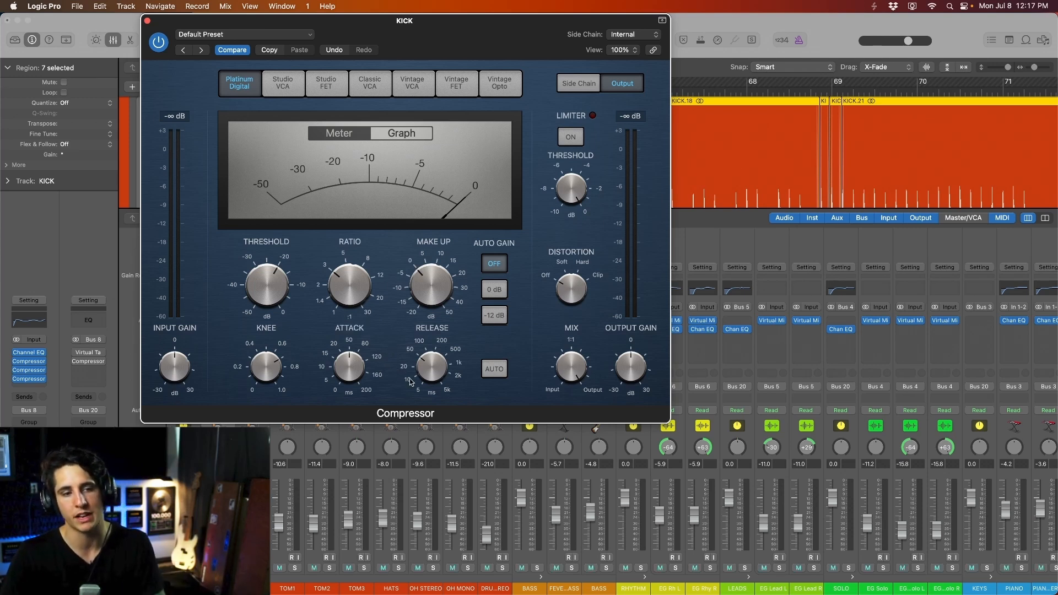
pyautogui.moveTo(439, 375)
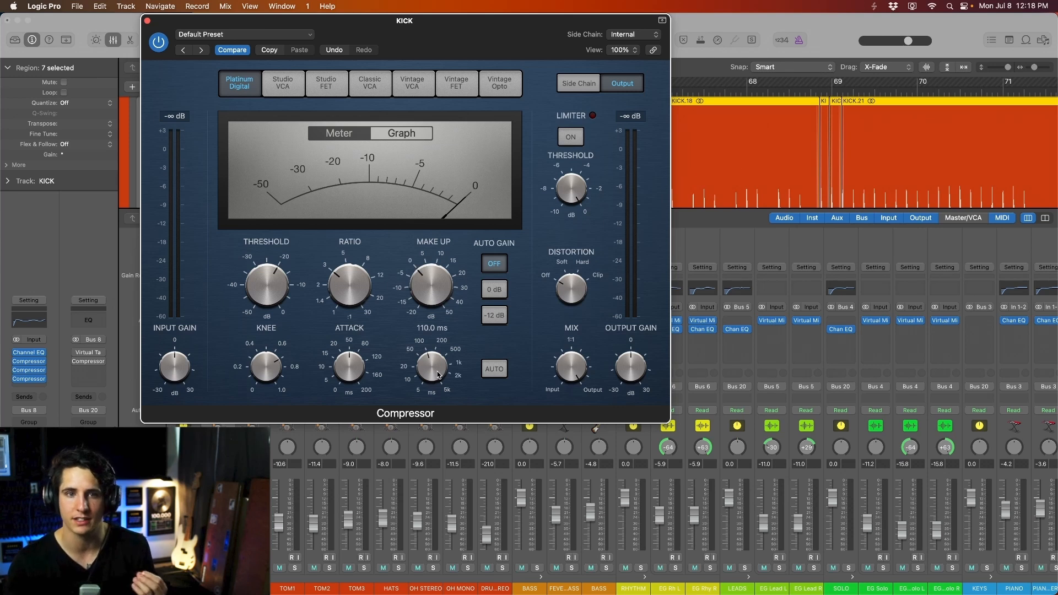
pyautogui.moveTo(337, 278)
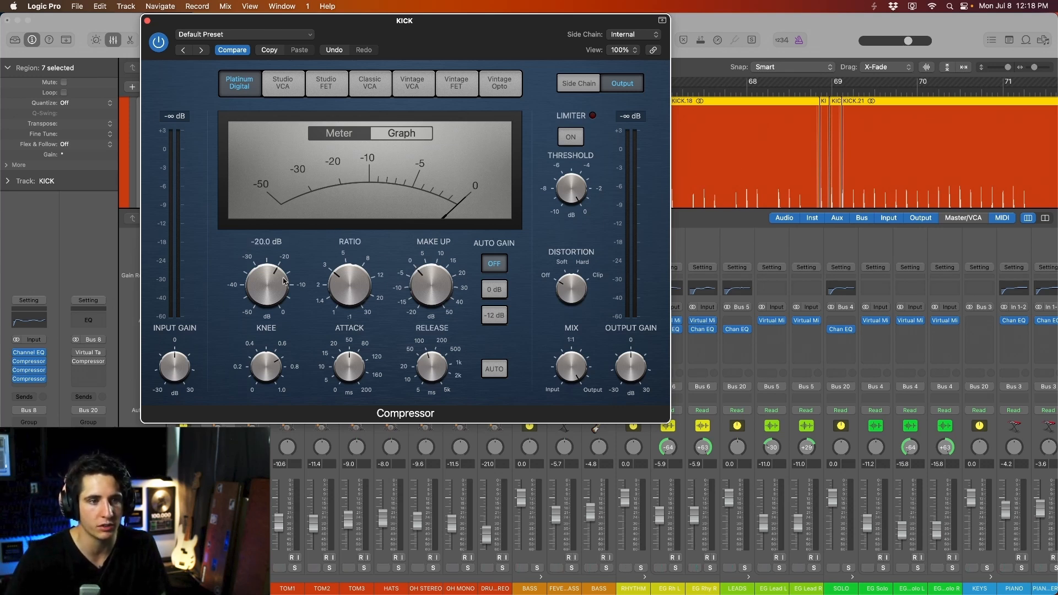
# - Set the compressor to -19.0 dB threshold, 35 ms attack and 240 ms release
pyautogui.moveTo(270, 285); pyautogui.dragTo(265, 332)
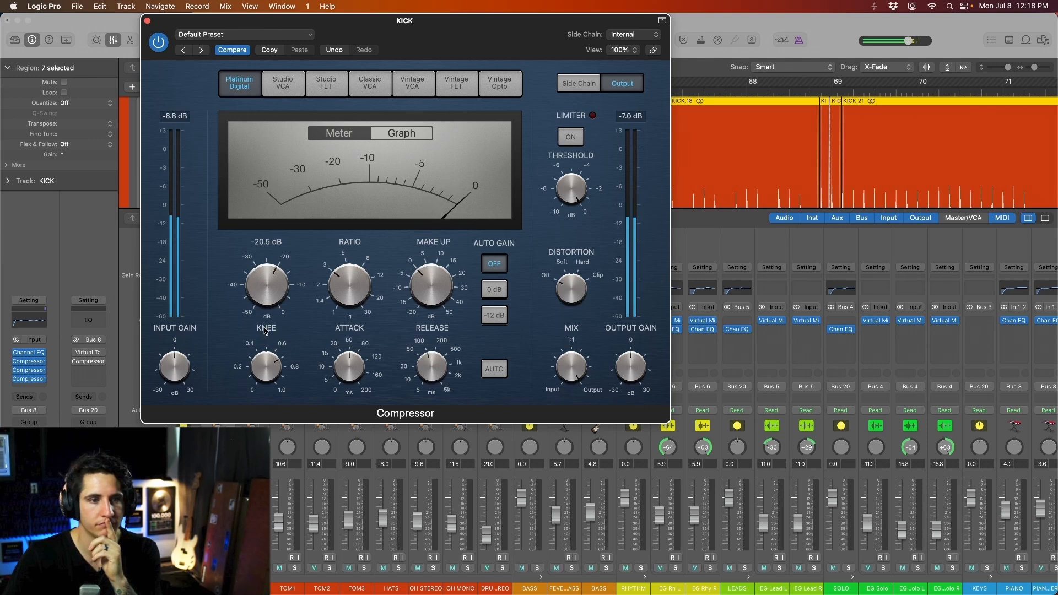
pyautogui.moveTo(268, 303); pyautogui.dragTo(269, 286)
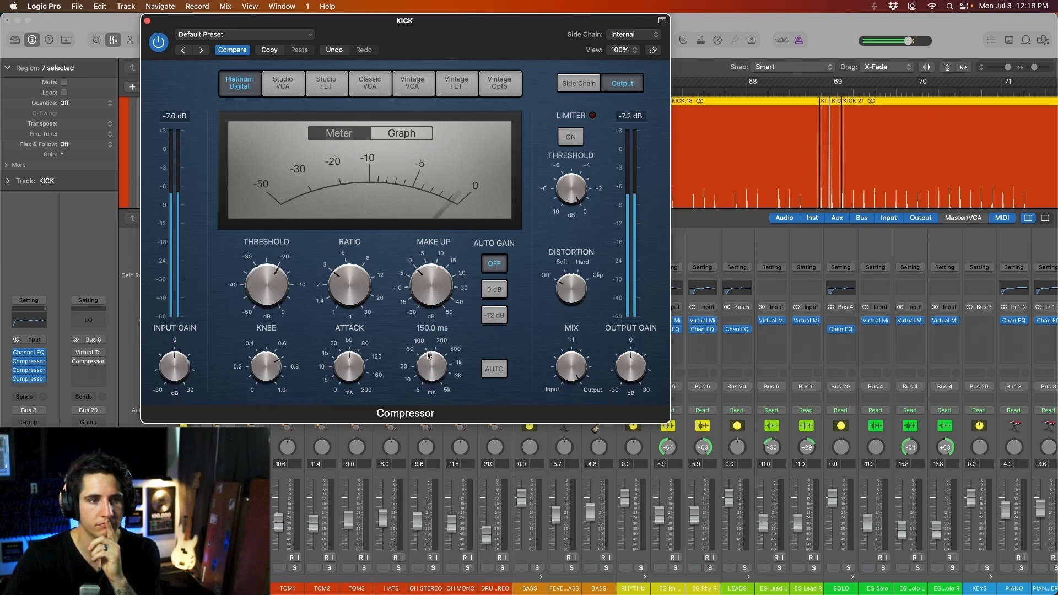
pyautogui.moveTo(259, 299); pyautogui.dragTo(259, 297)
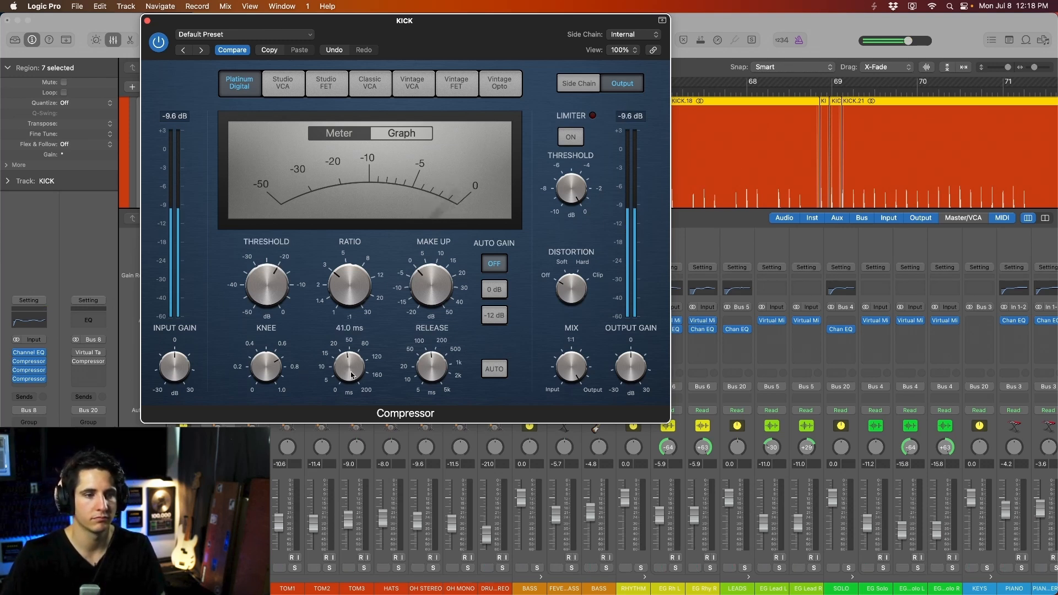
pyautogui.moveTo(351, 375); pyautogui.dragTo(351, 377)
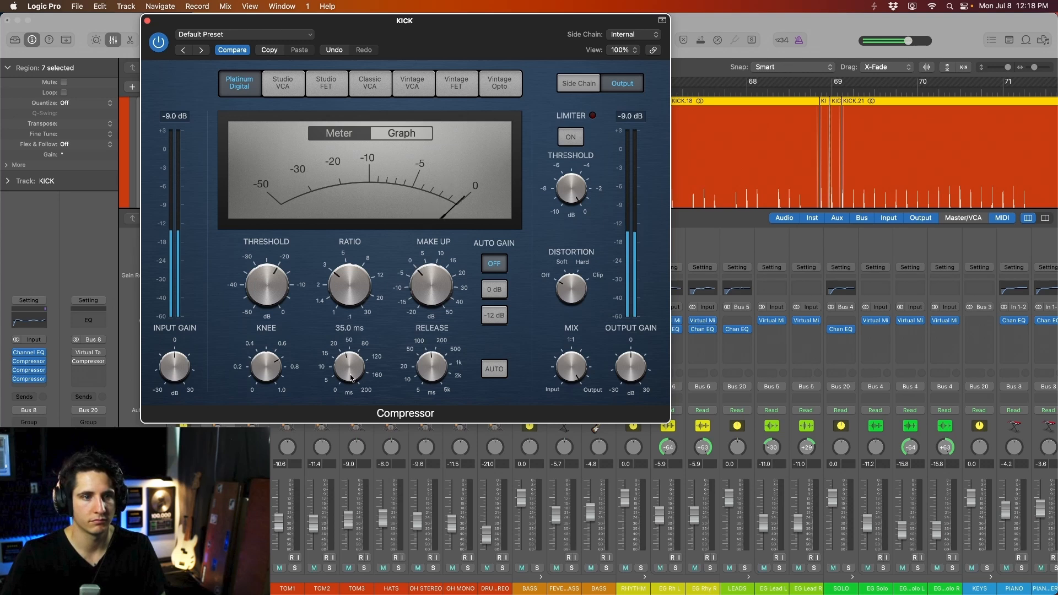
pyautogui.moveTo(424, 376); pyautogui.dragTo(424, 369)
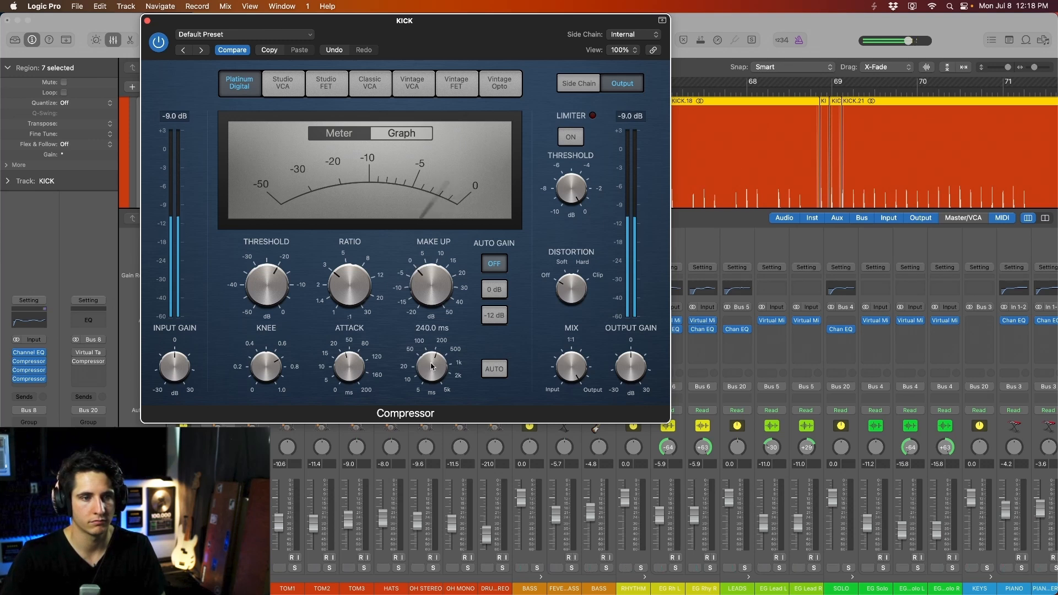
pyautogui.press('space')
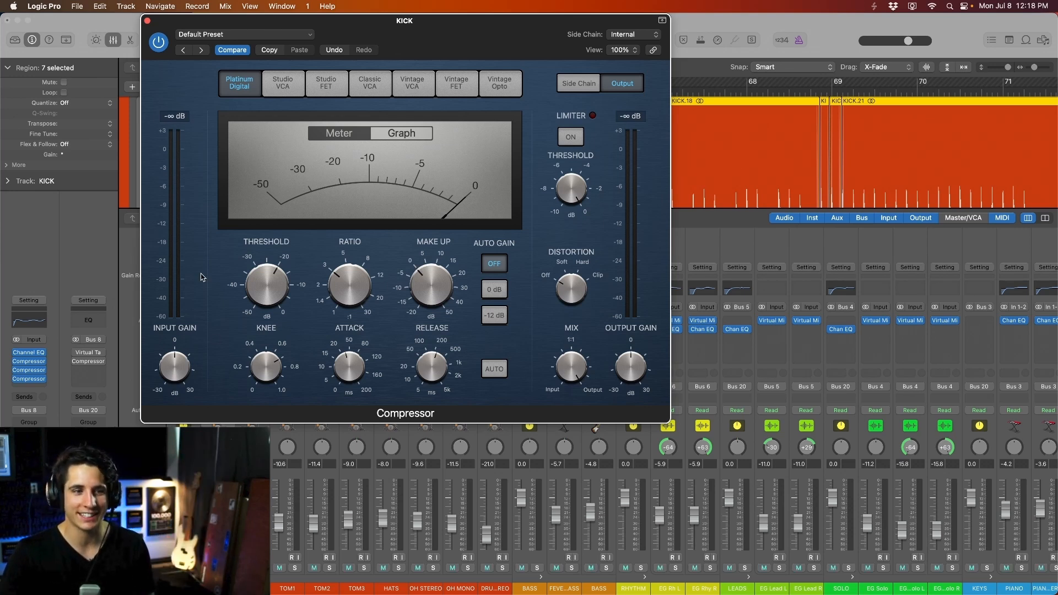
# - Open the Stereo Out level meter over the mixer and play to read the output
pyautogui.moveTo(431, 369)
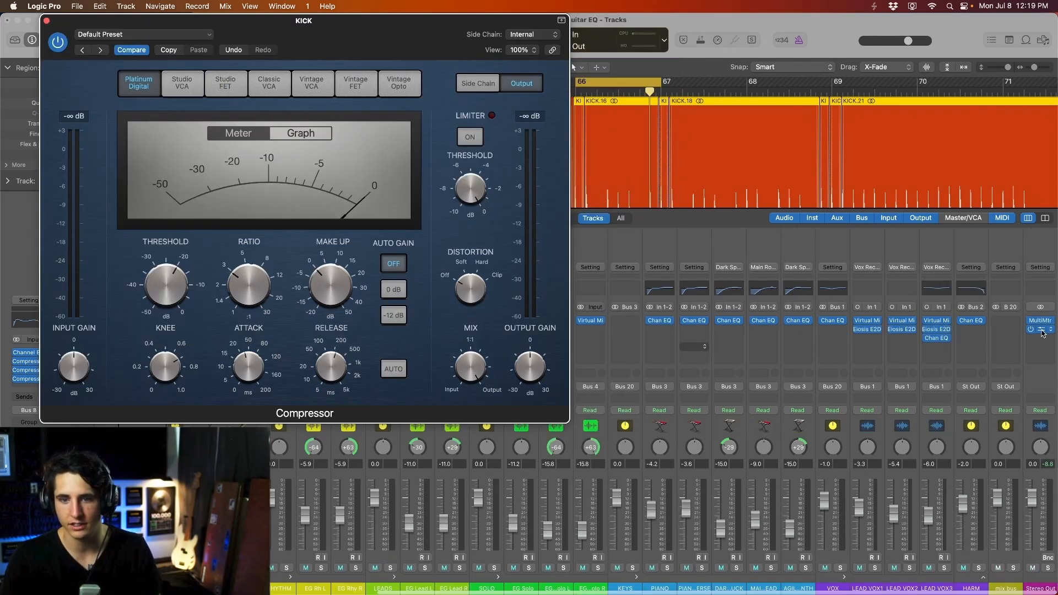
pyautogui.click(1039, 329)
pyautogui.moveTo(712, 236); pyautogui.dragTo(636, 415)
pyautogui.click(80, 61)
pyautogui.moveTo(694, 382); pyautogui.dragTo(683, 233)
pyautogui.press('space')
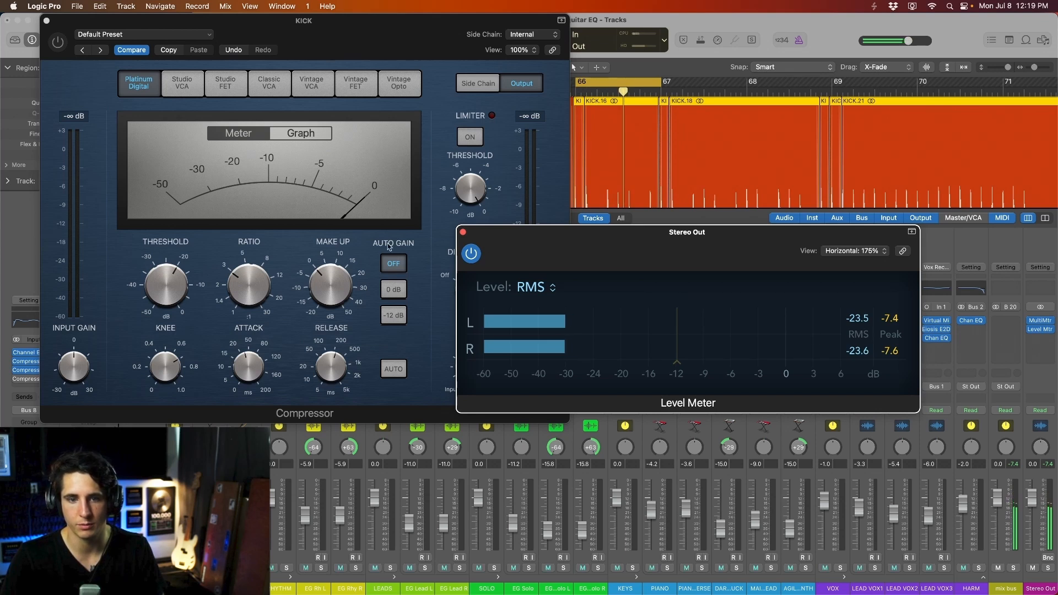
# - Raise the kick compressor's make-up gain to 1.5 dB to match levels
pyautogui.click(102, 51)
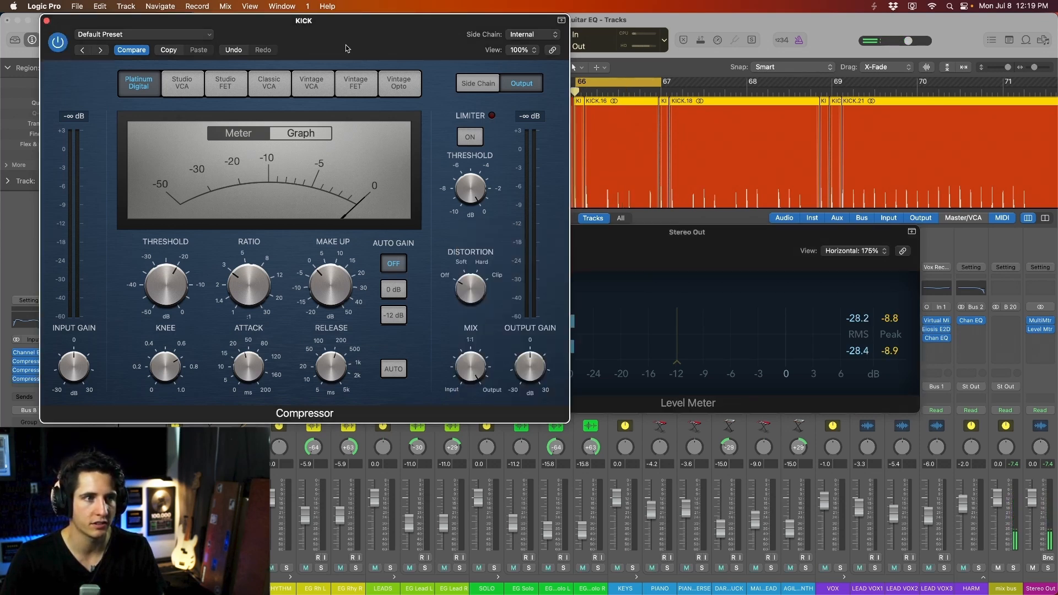
pyautogui.moveTo(291, 47); pyautogui.dragTo(258, 46)
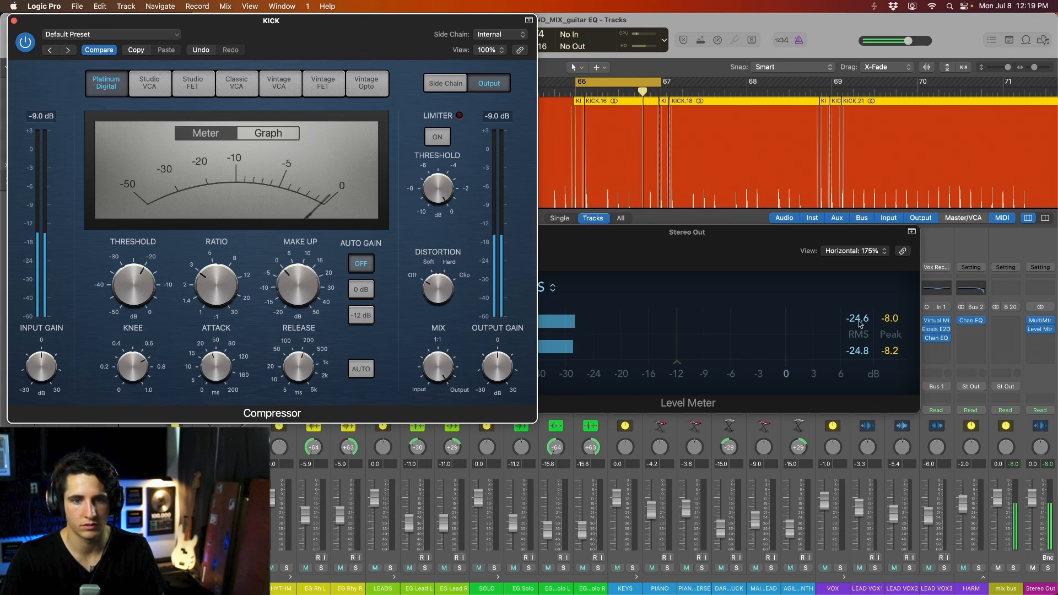
pyautogui.moveTo(300, 286); pyautogui.dragTo(301, 283)
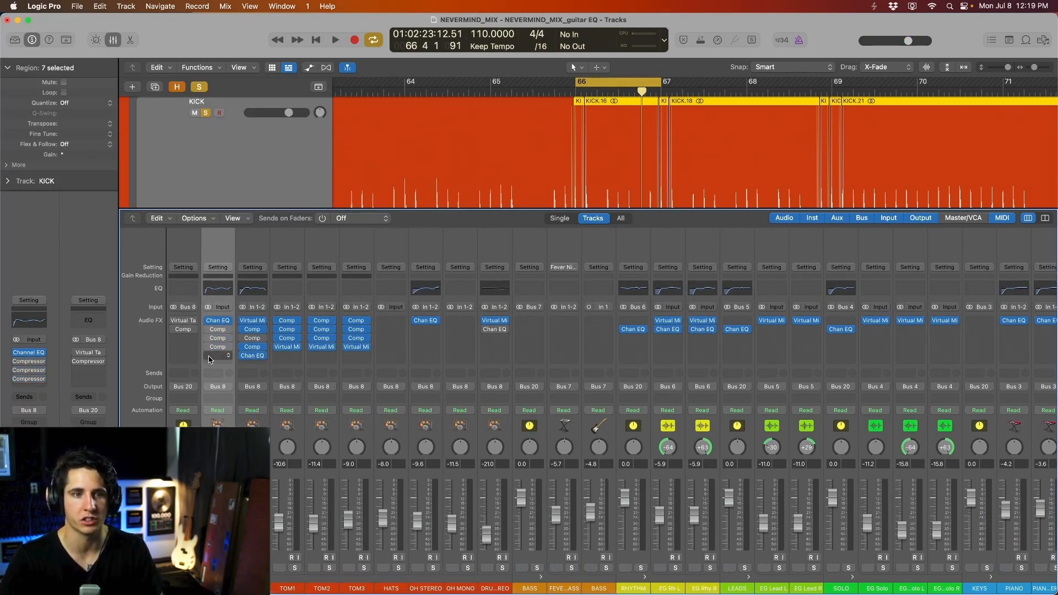
# - Play the soloed kick with its compressors switched back on to compare, then stop playback
pyautogui.press('space')
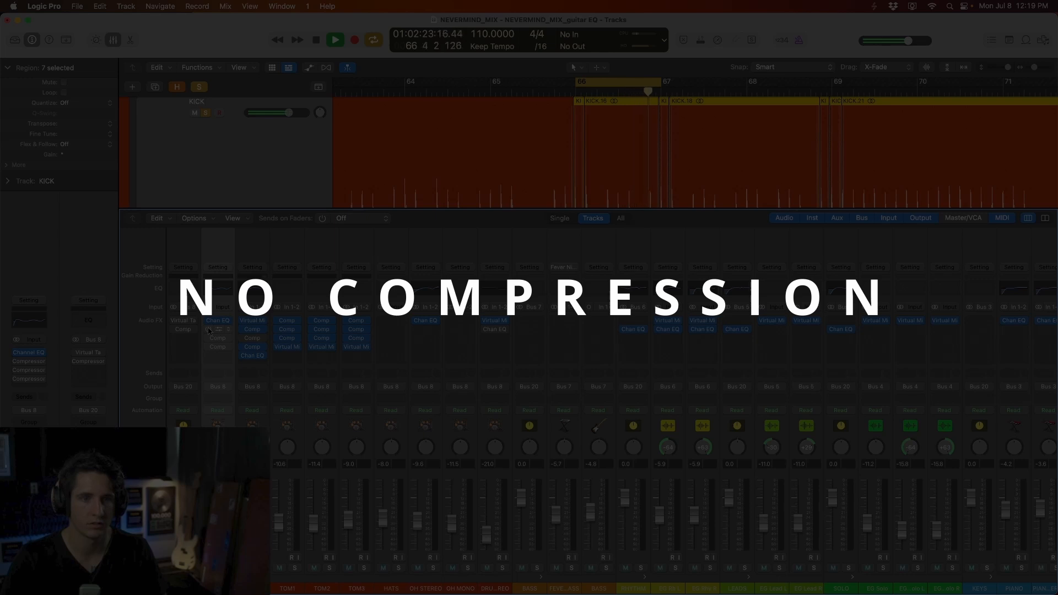
pyautogui.click(209, 329)
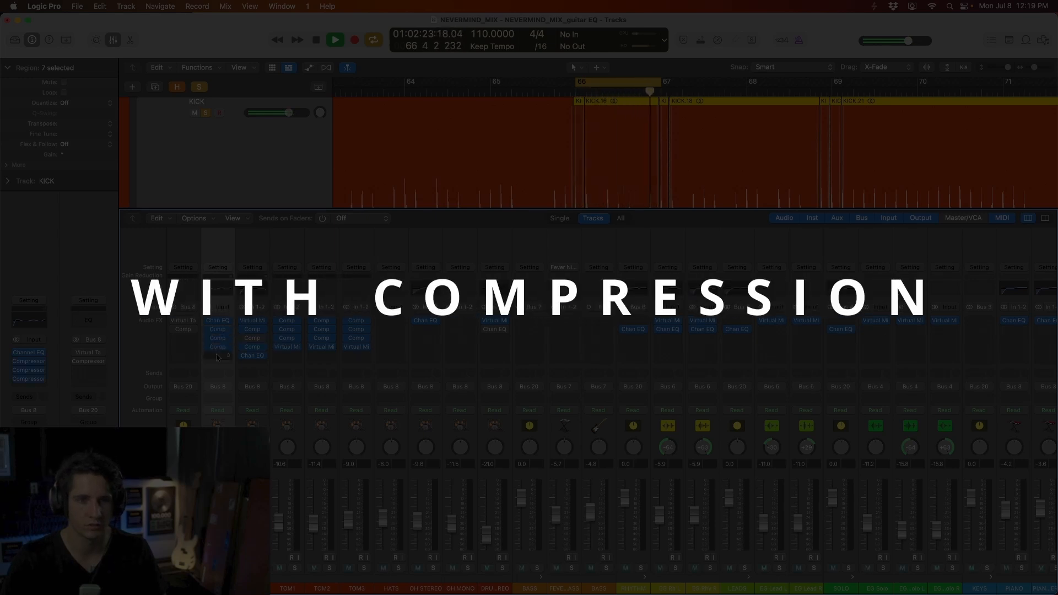
pyautogui.press('space')
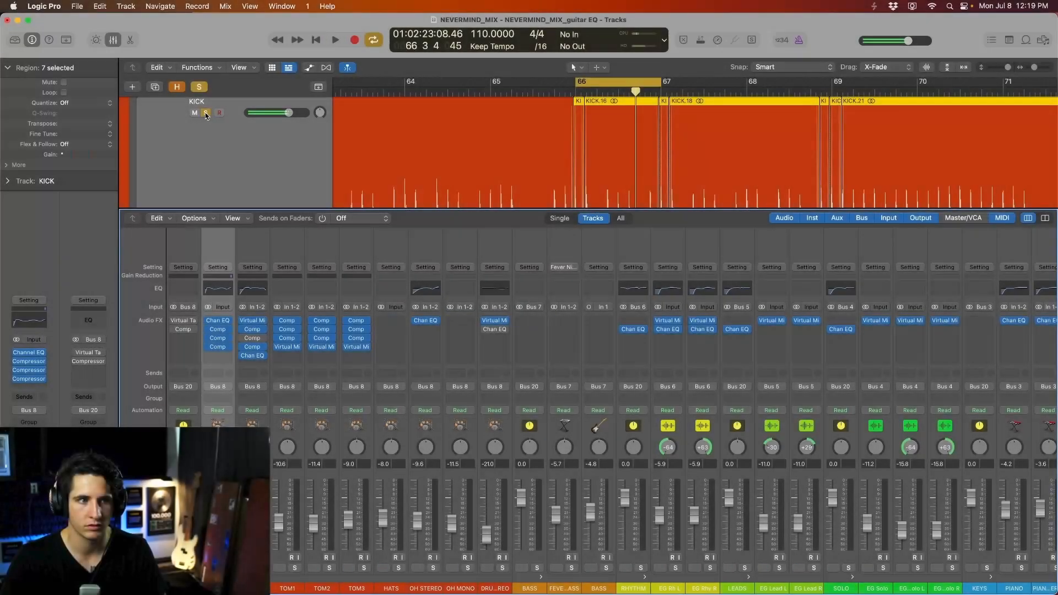
# - Unsolo KICK, bypass its three compressors, and play the full mix cycling bars 65 to about 72
pyautogui.click(205, 112)
pyautogui.moveTo(209, 330); pyautogui.dragTo(209, 362)
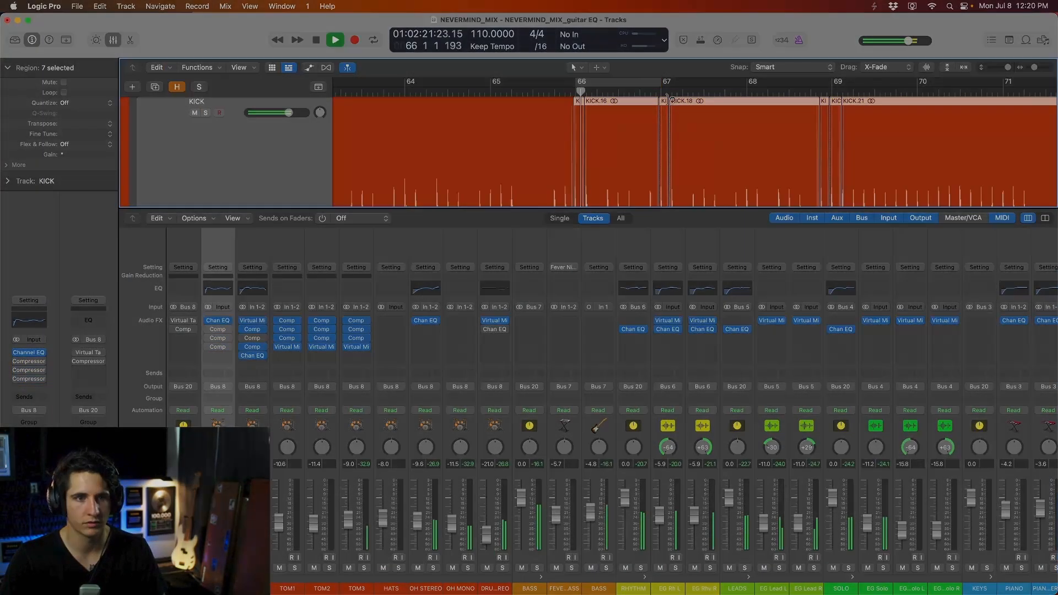
pyautogui.press('super+Left')
pyautogui.press('super+Left')
pyautogui.press('super+Left')
pyautogui.press('super+Left')
pyautogui.press('super+Left')
pyautogui.press('super+Left')
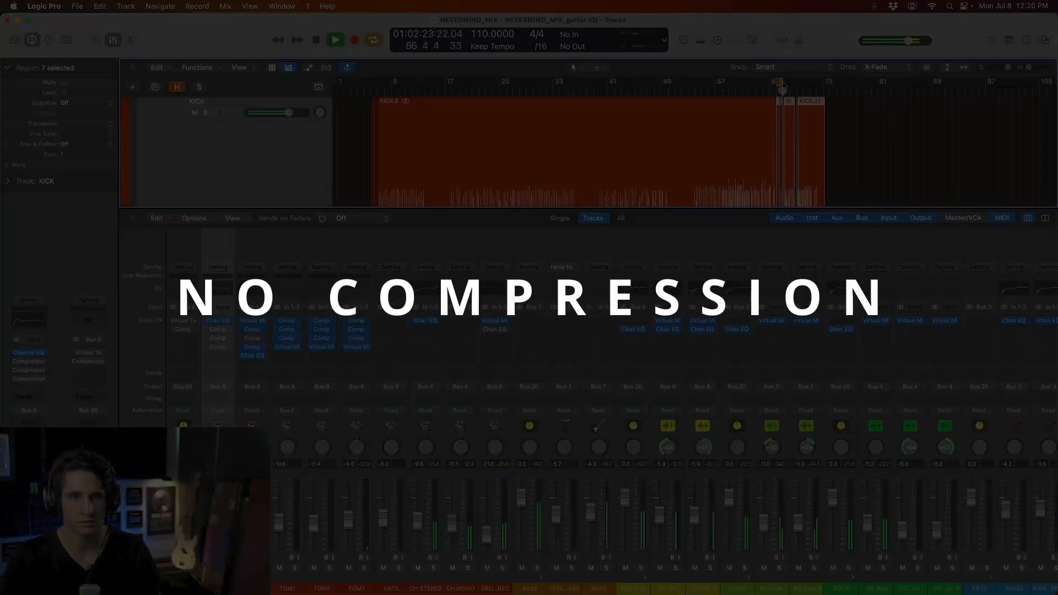
pyautogui.moveTo(782, 84); pyautogui.dragTo(816, 83)
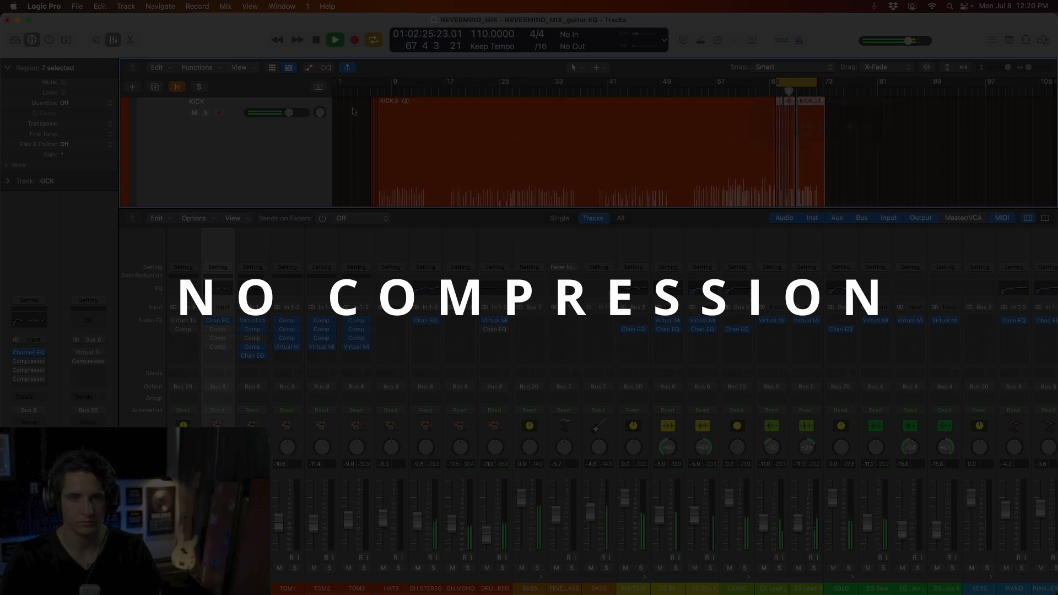
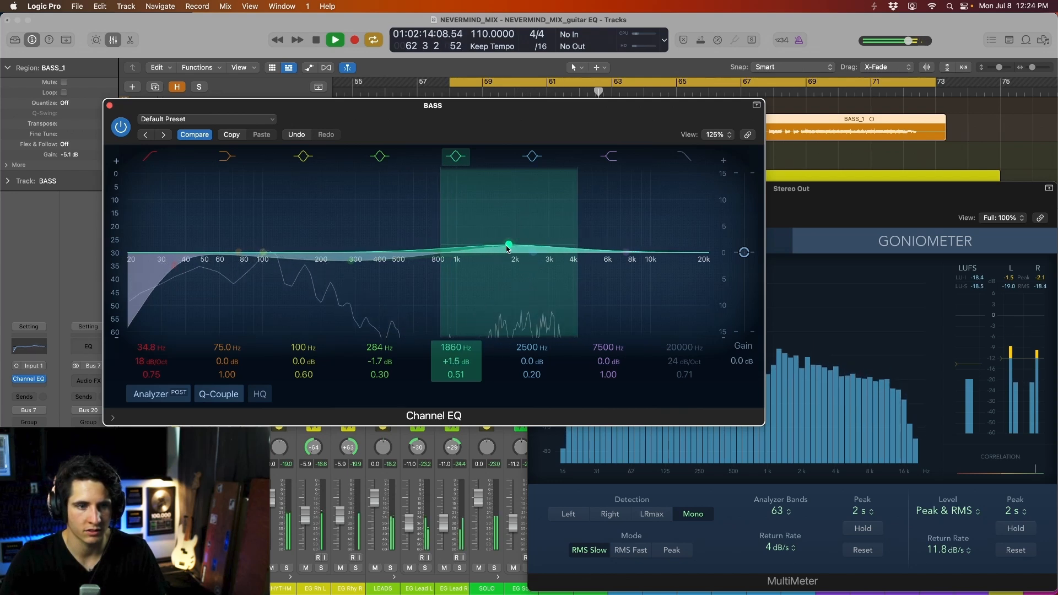
# - Settle the 1860 Hz band at +1.5 dB, move the 7500 Hz shelf to 5350 Hz at +18.9 dB, and play
pyautogui.moveTo(563, 135); pyautogui.dragTo(562, 141)
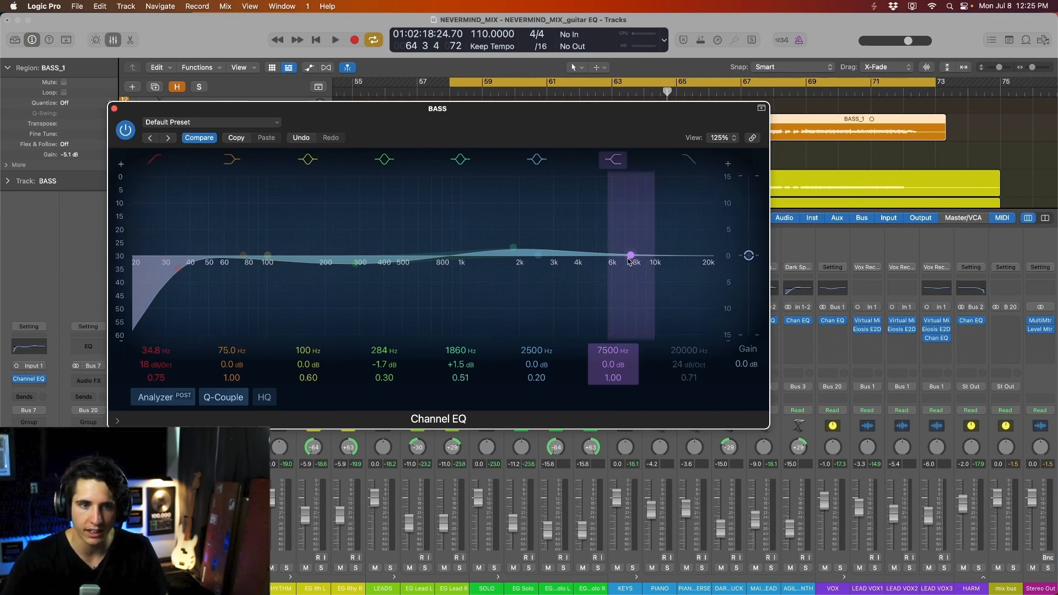
pyautogui.moveTo(630, 258); pyautogui.dragTo(602, 156)
pyautogui.press('space')
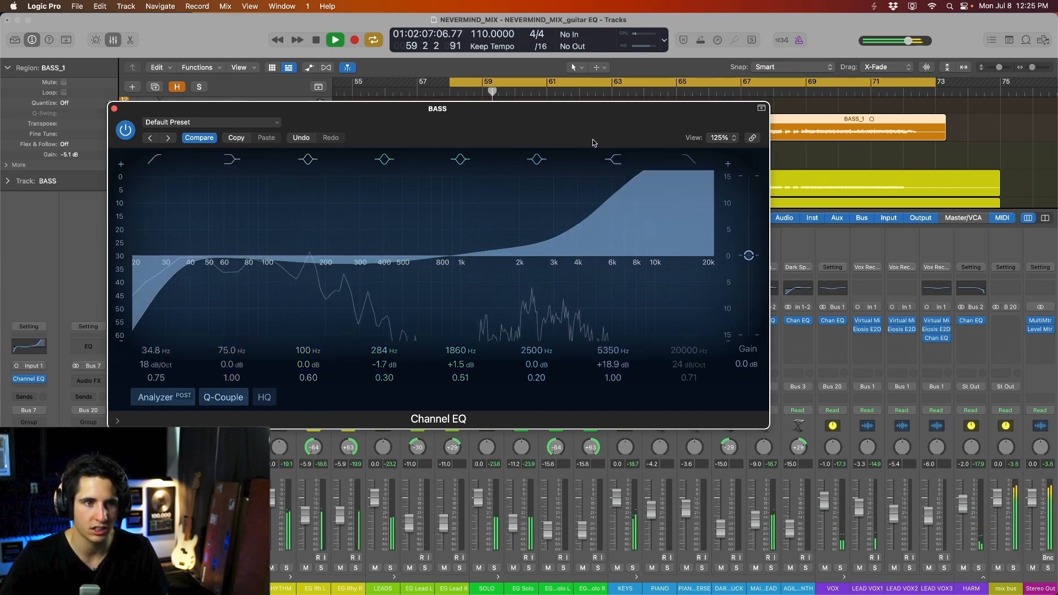
# - Solo the bass, briefly push the high shelf to +24 dB, then pull it down to +2.7 dB
pyautogui.press('s')
pyautogui.moveTo(549, 126); pyautogui.dragTo(558, 138)
pyautogui.moveTo(614, 213); pyautogui.dragTo(619, 256)
pyautogui.press('space')
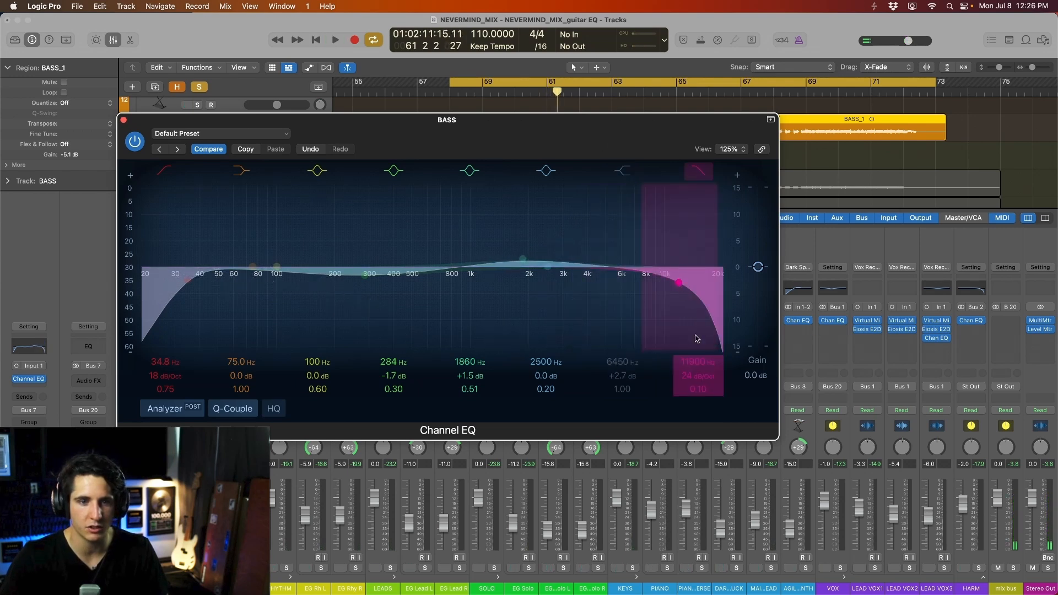
pyautogui.moveTo(697, 375); pyautogui.dragTo(697, 386)
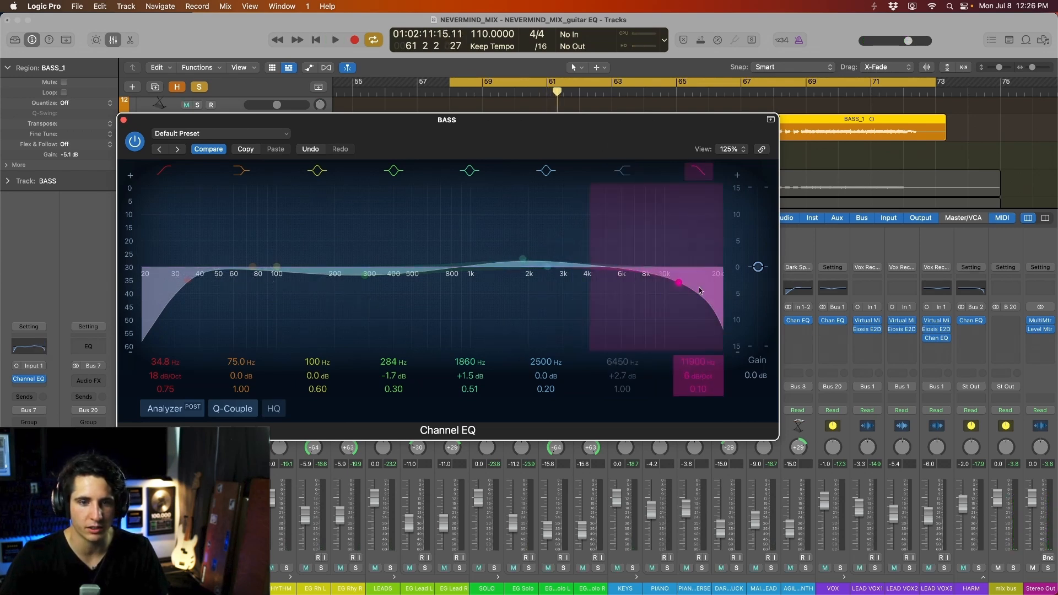
# - Set the low-pass to a 12 dB/Oct slope and sweep its cutoff from 11000 Hz down toward 7700 Hz
pyautogui.moveTo(683, 285); pyautogui.dragTo(667, 286)
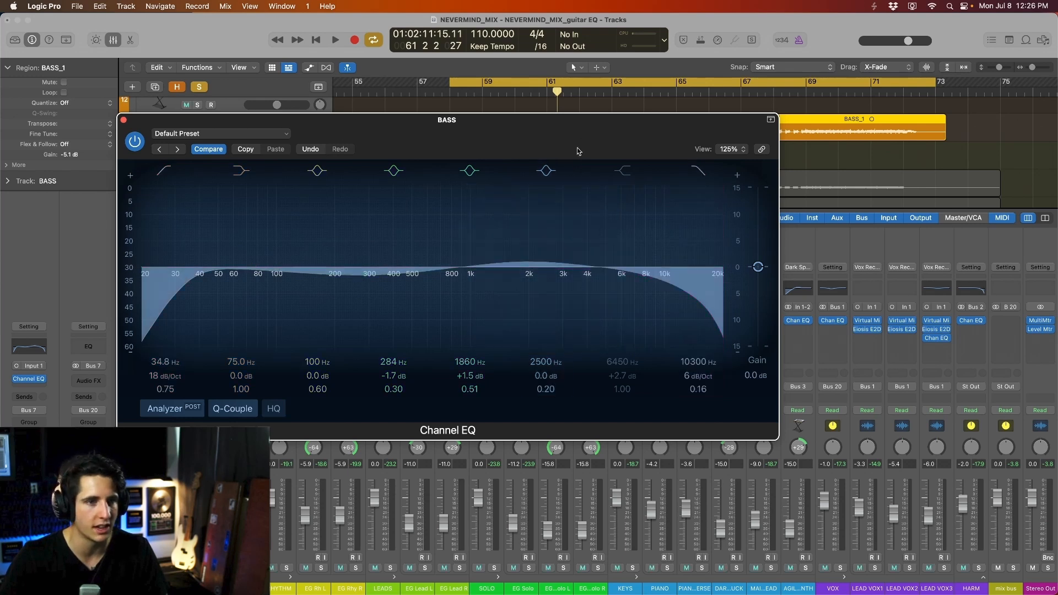
pyautogui.press('space')
pyautogui.moveTo(586, 141); pyautogui.dragTo(596, 137)
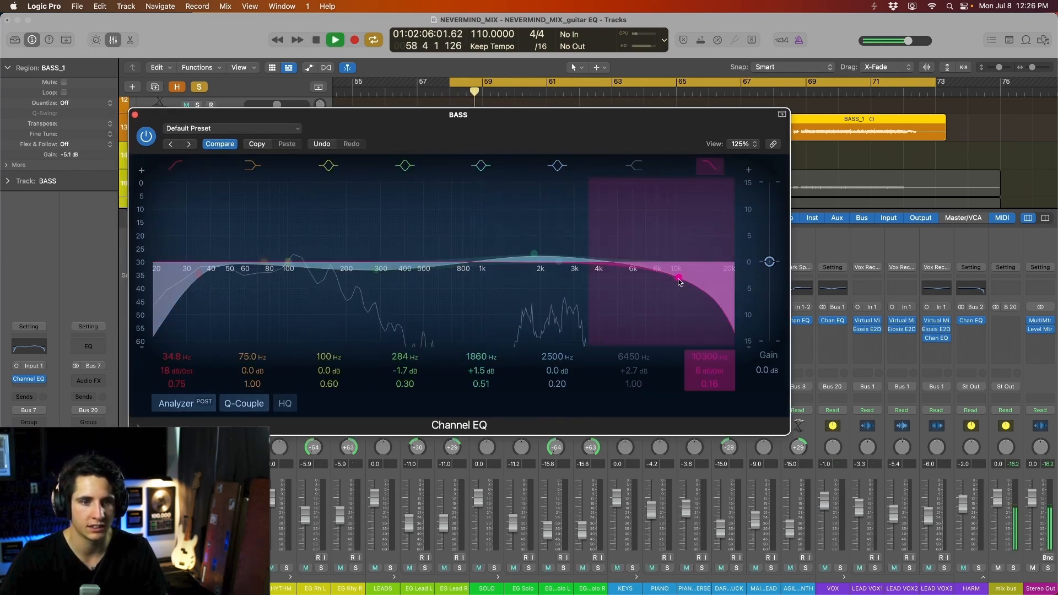
pyautogui.moveTo(679, 282); pyautogui.dragTo(682, 285)
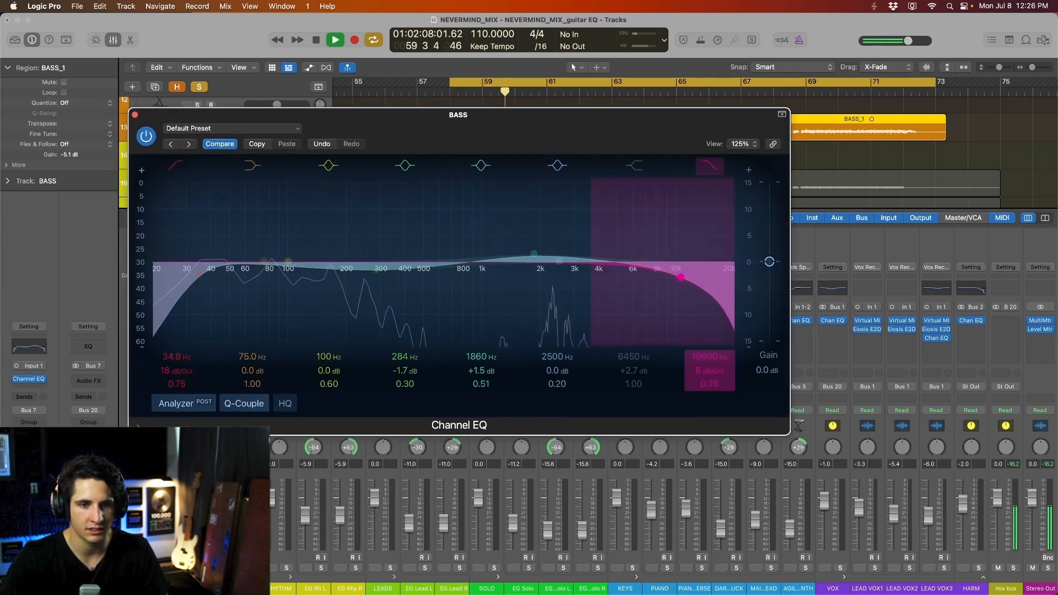
pyautogui.moveTo(701, 372); pyautogui.dragTo(701, 367)
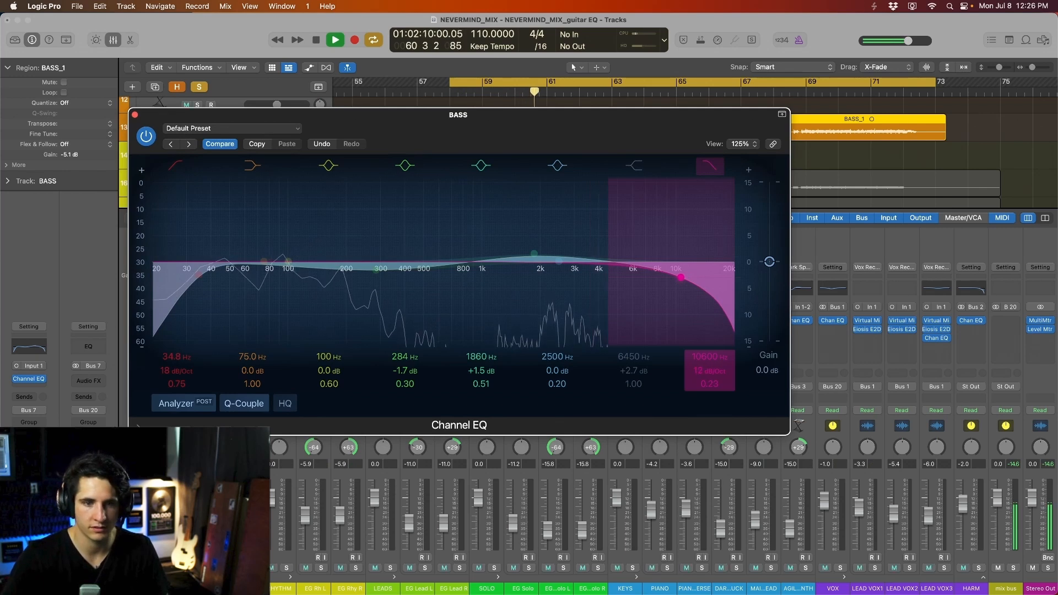
pyautogui.moveTo(680, 274); pyautogui.dragTo(654, 264)
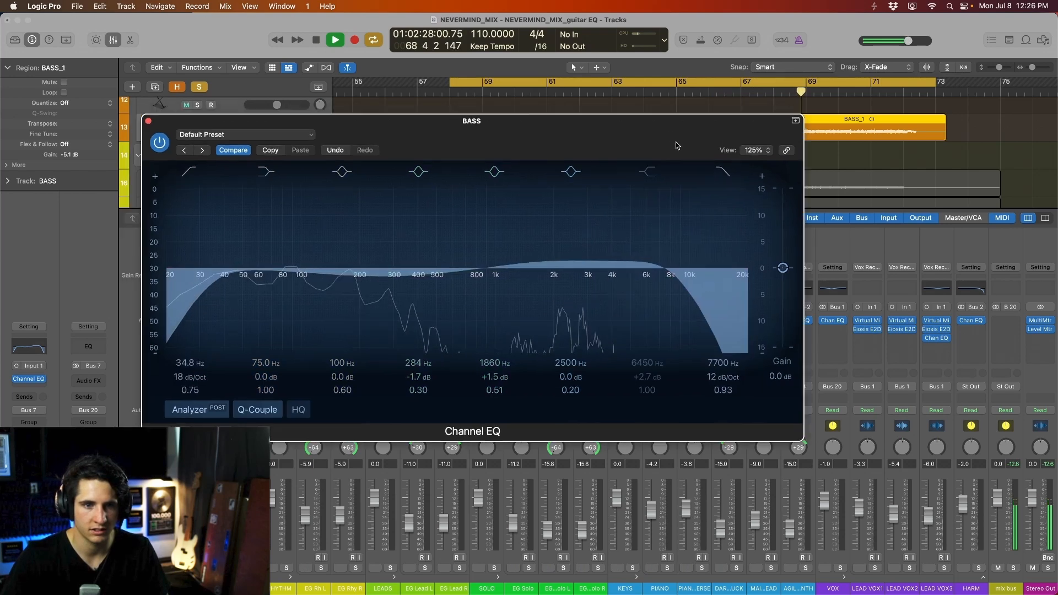
# - Close the EQ window and advance through the Bass Guitar Dynamic Goals slides to the compression chain points
pyautogui.press('super+w')
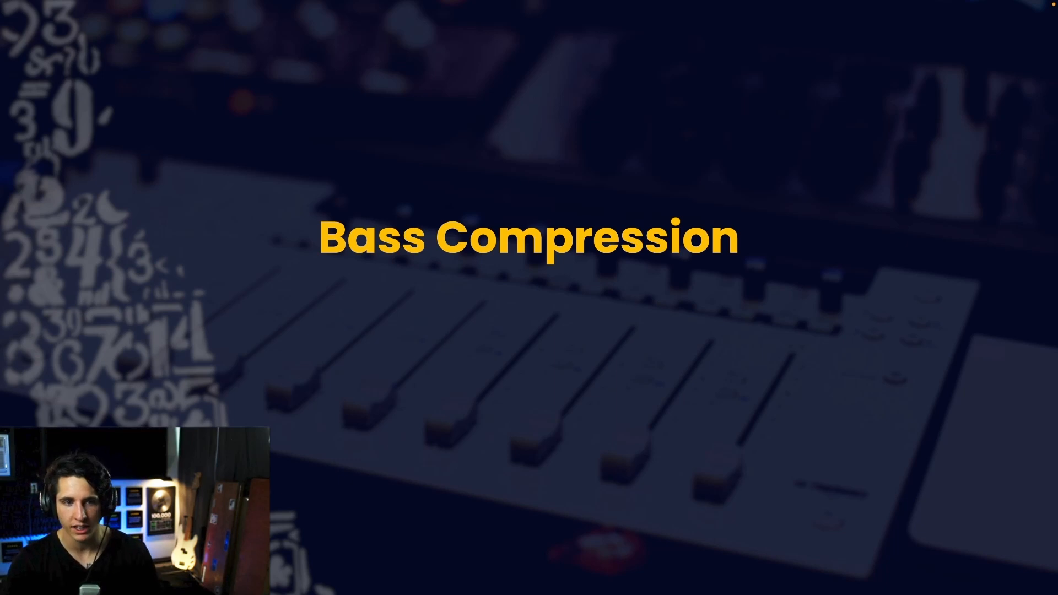
pyautogui.press('Right')
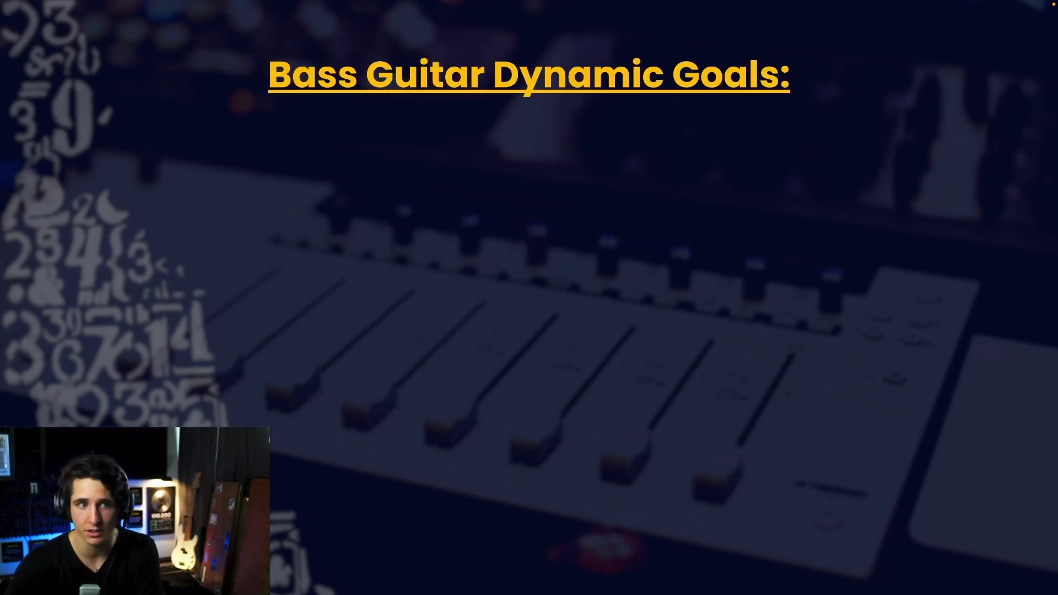
pyautogui.press('Right')
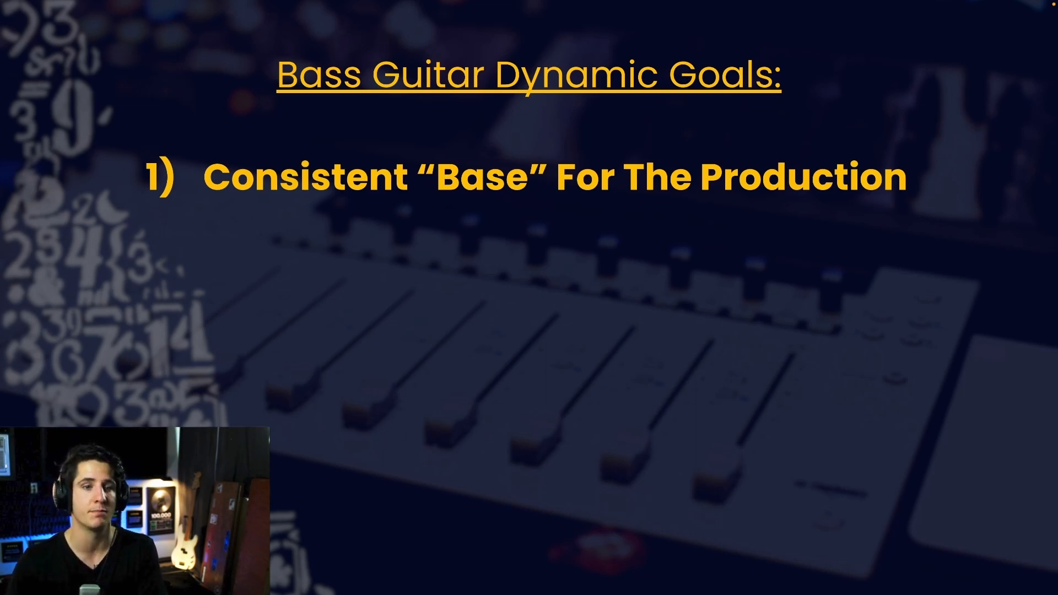
pyautogui.press('Right')
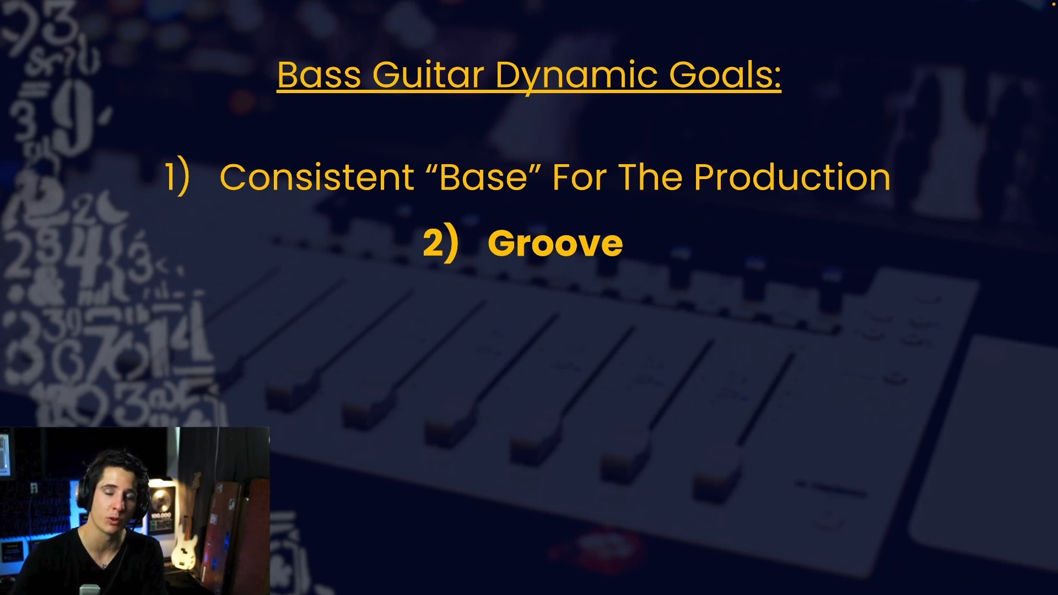
pyautogui.press('Right')
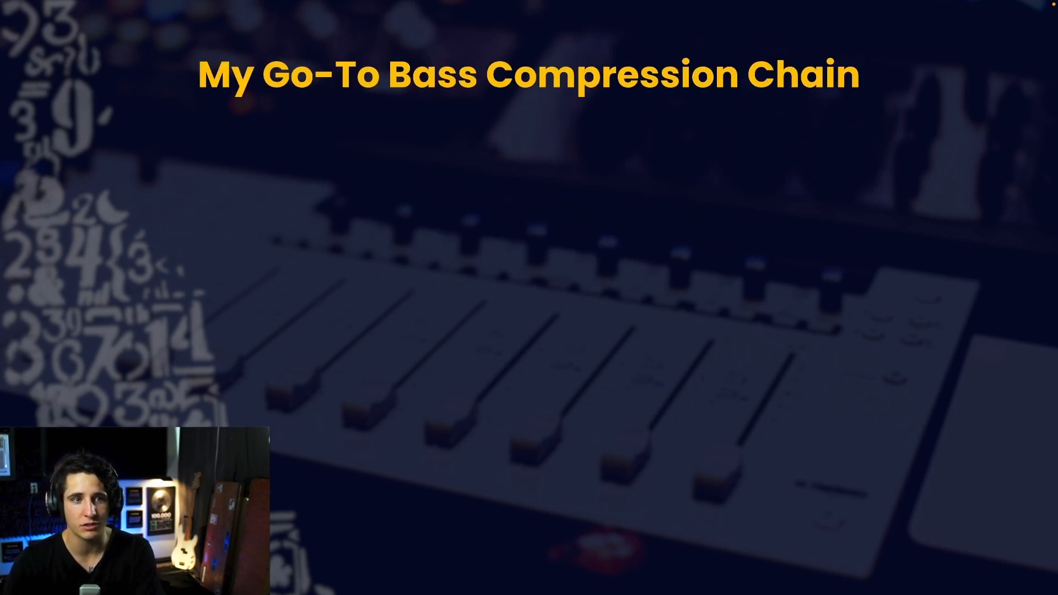
pyautogui.press('Right')
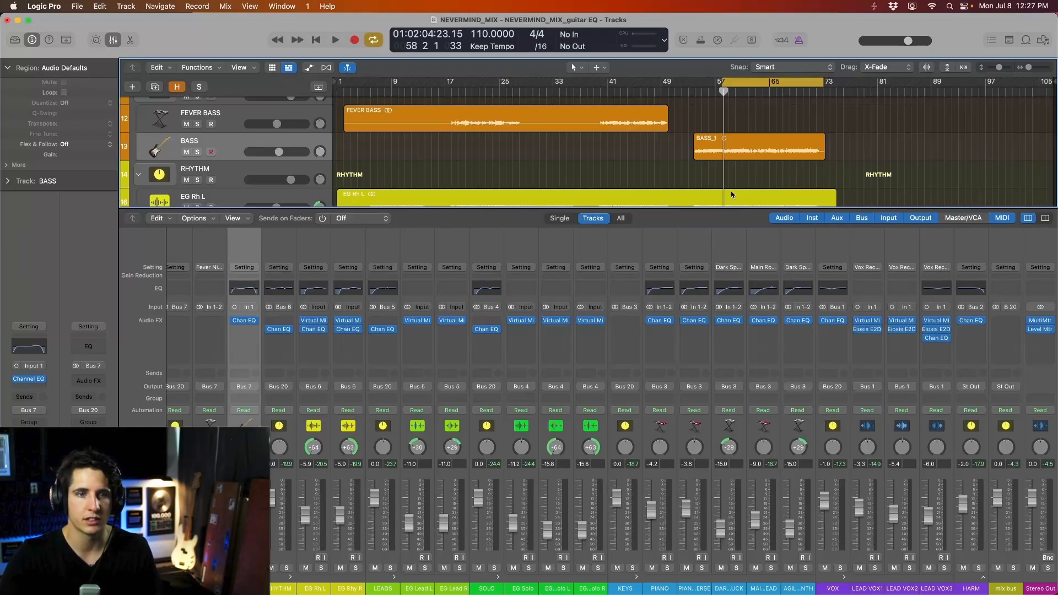
# - Insert a Dynamics > Compressor into the empty Audio FX slot above the BASS strip's Chan EQ
pyautogui.scroll(3, 768, 172)
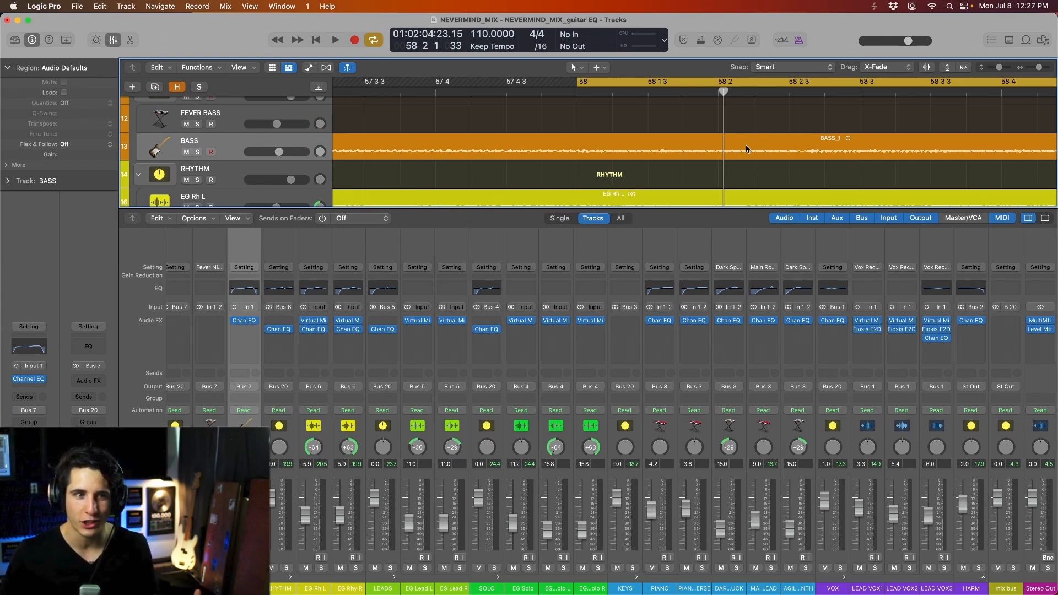
pyautogui.scroll(-5, 746, 149)
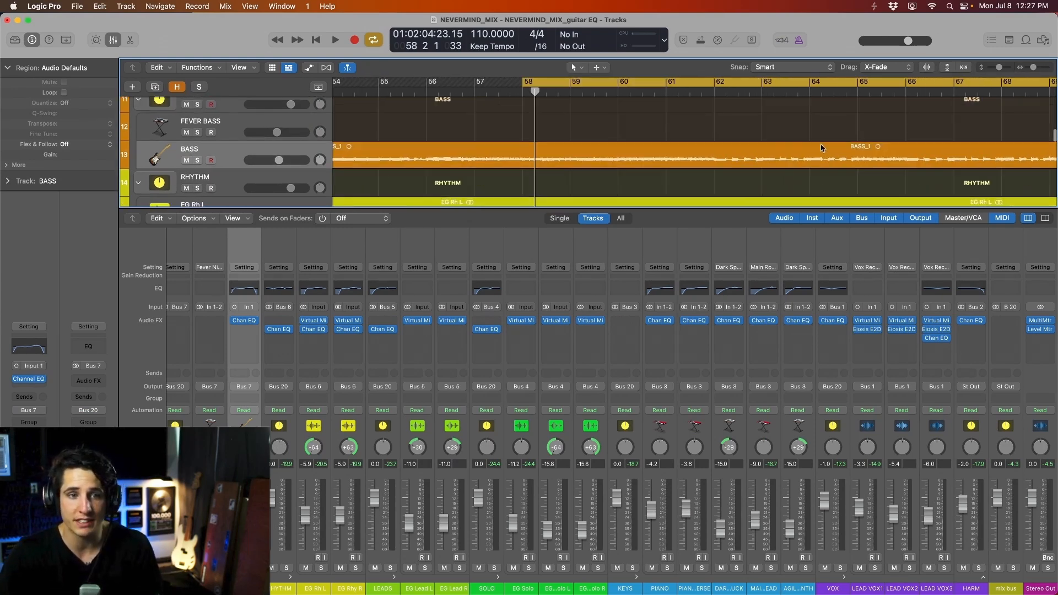
pyautogui.click(244, 329)
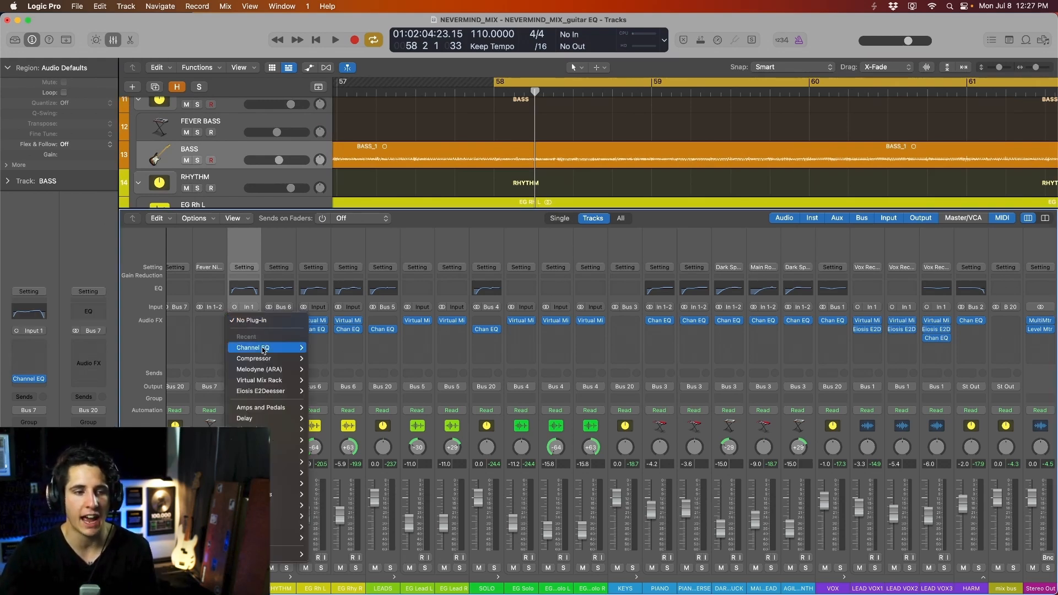
pyautogui.click(322, 358)
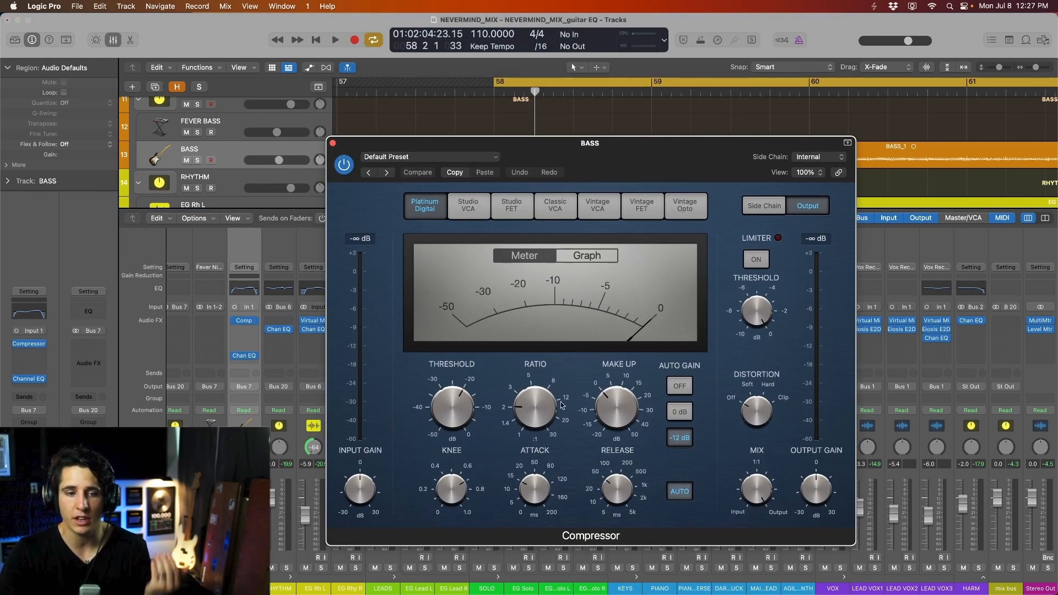
# - Set Attack to 0 ms and Release to 270 ms, turn Auto Gain off, and lower the threshold to about -17.5 dB
pyautogui.moveTo(531, 489); pyautogui.dragTo(534, 501)
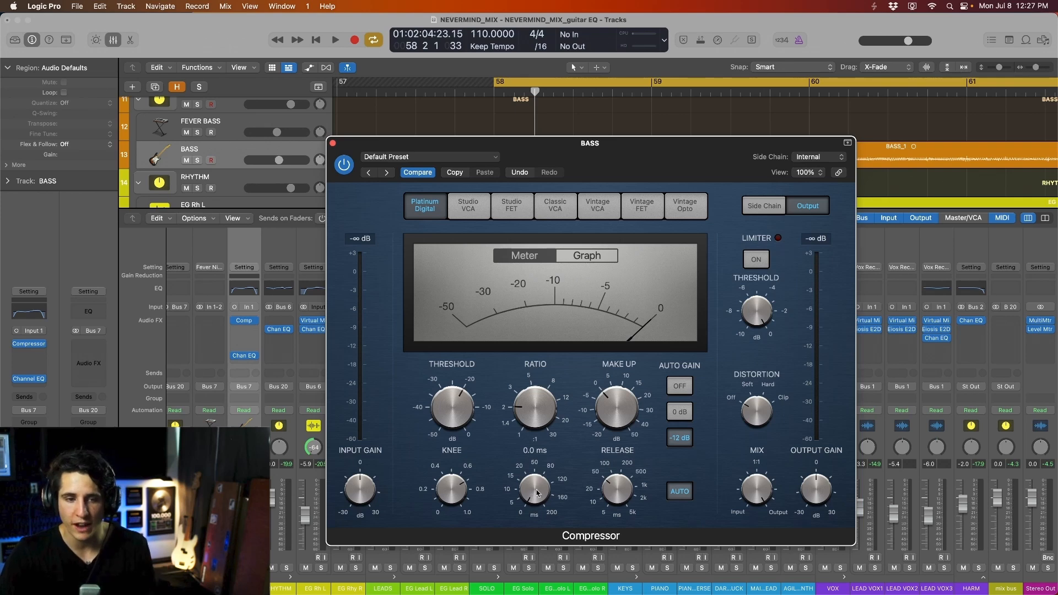
pyautogui.moveTo(622, 493)
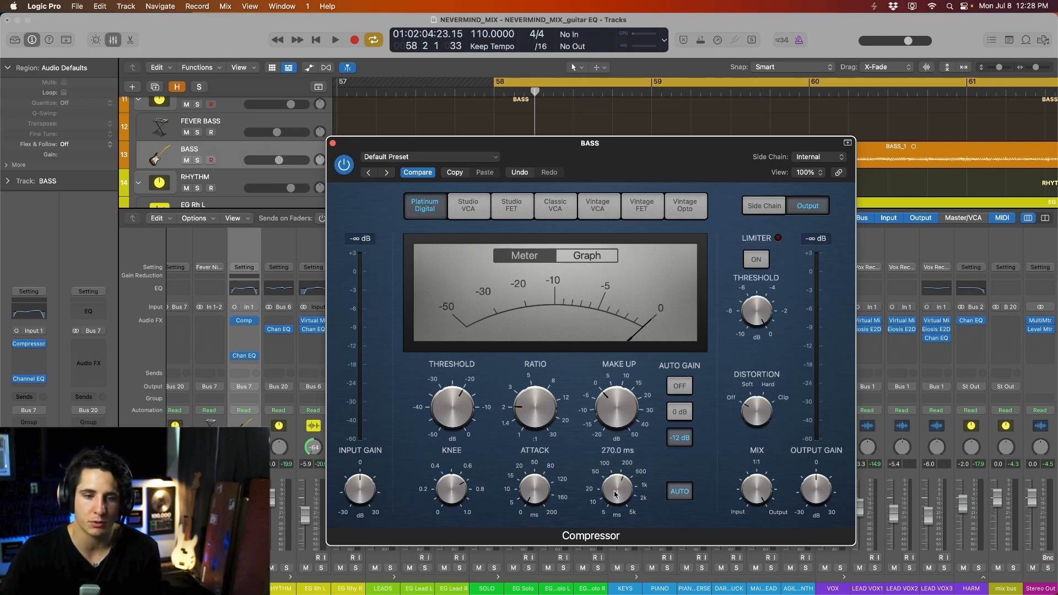
pyautogui.moveTo(654, 164); pyautogui.dragTo(702, 98)
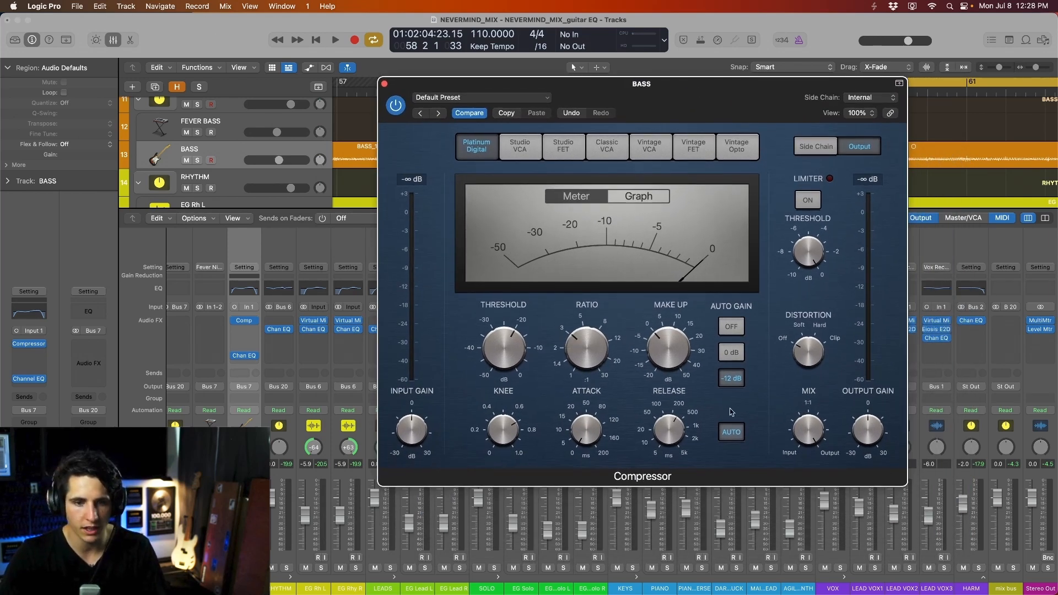
pyautogui.click(731, 326)
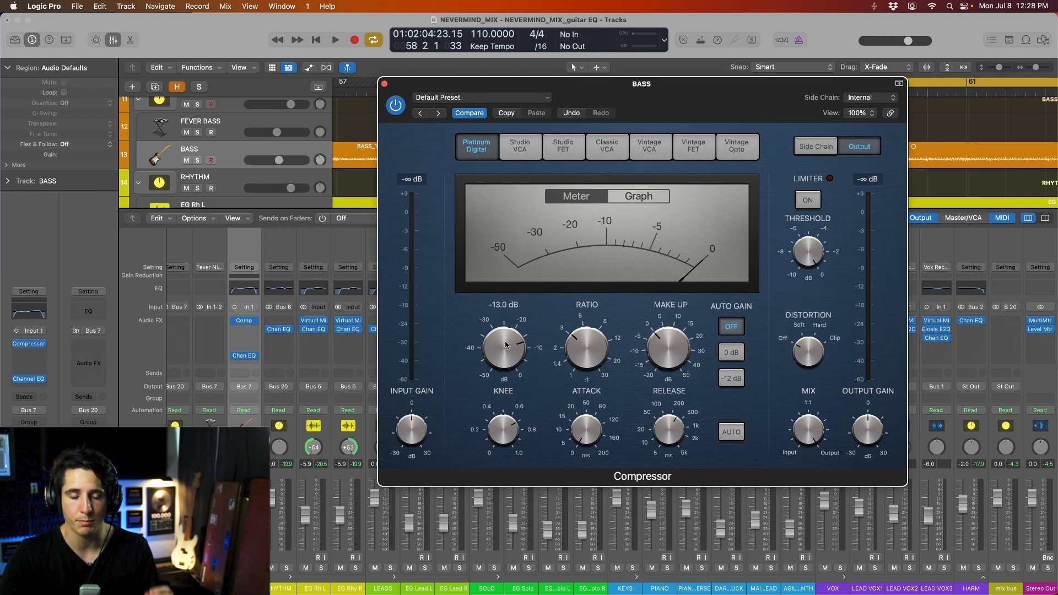
pyautogui.press('space')
pyautogui.moveTo(505, 349)
pyautogui.mouseDown()
pyautogui.moveTo(506, 362)
pyautogui.moveTo(512, 349)
pyautogui.mouseUp()
pyautogui.press('space')
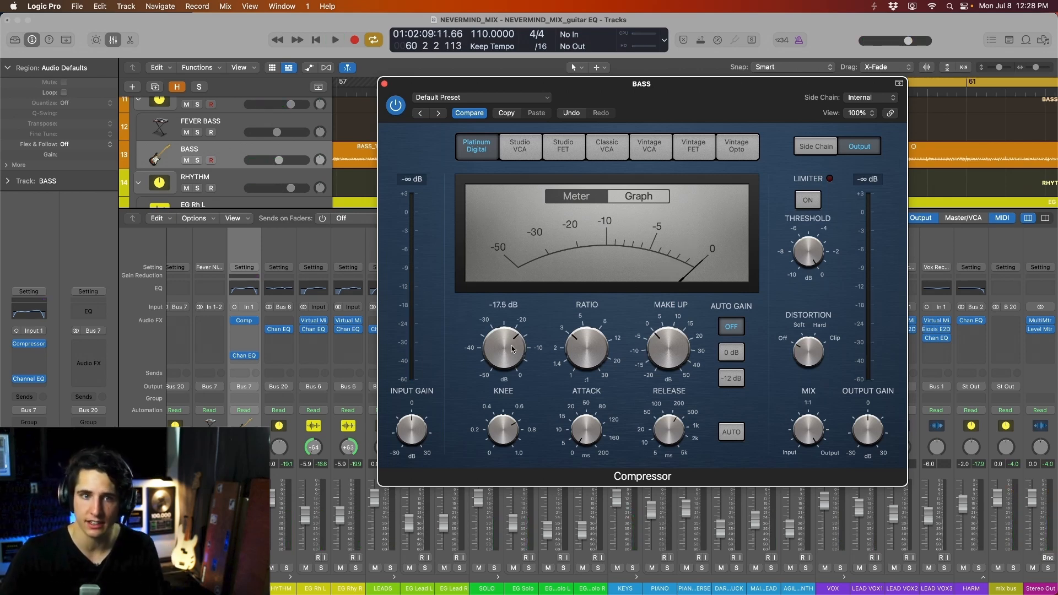
# - Add a Level Meter to the Stereo Out and place its window over the mixer
pyautogui.click(385, 85)
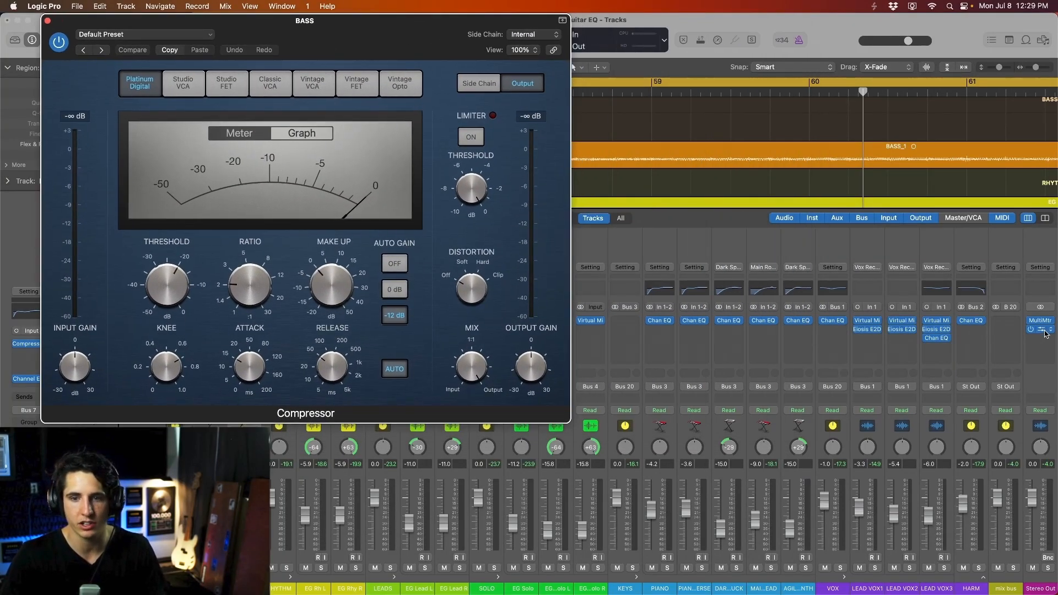
pyautogui.click(1045, 333)
pyautogui.moveTo(906, 279); pyautogui.dragTo(859, 412)
# - Set the compressor to about 3.9:1 ratio, knee 0.0, and threshold -27.0 dB
pyautogui.moveTo(421, 50); pyautogui.dragTo(427, 49)
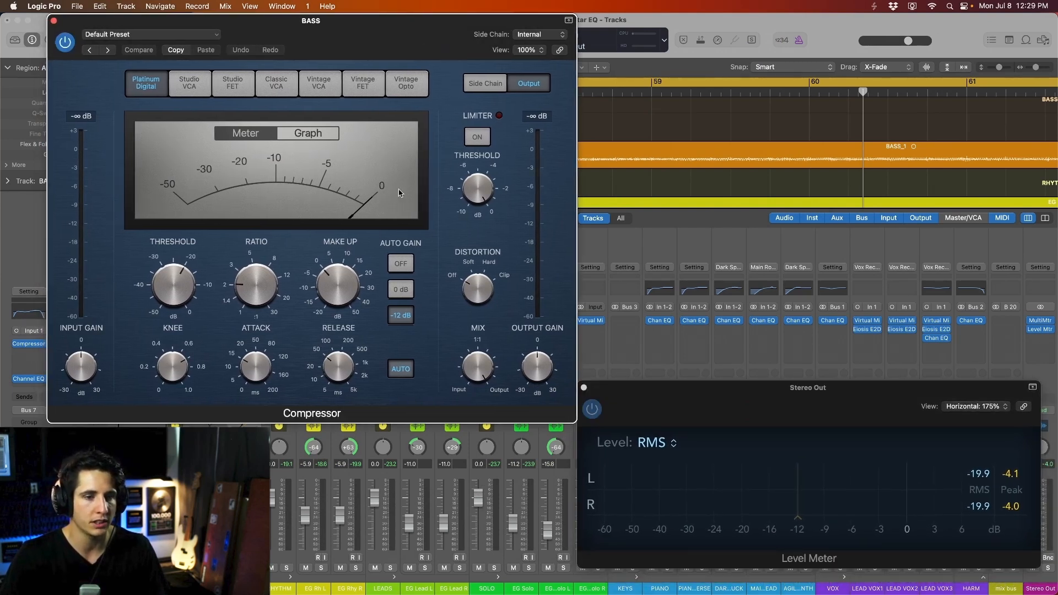
pyautogui.moveTo(246, 282); pyautogui.dragTo(248, 275)
pyautogui.moveTo(183, 345); pyautogui.dragTo(184, 354)
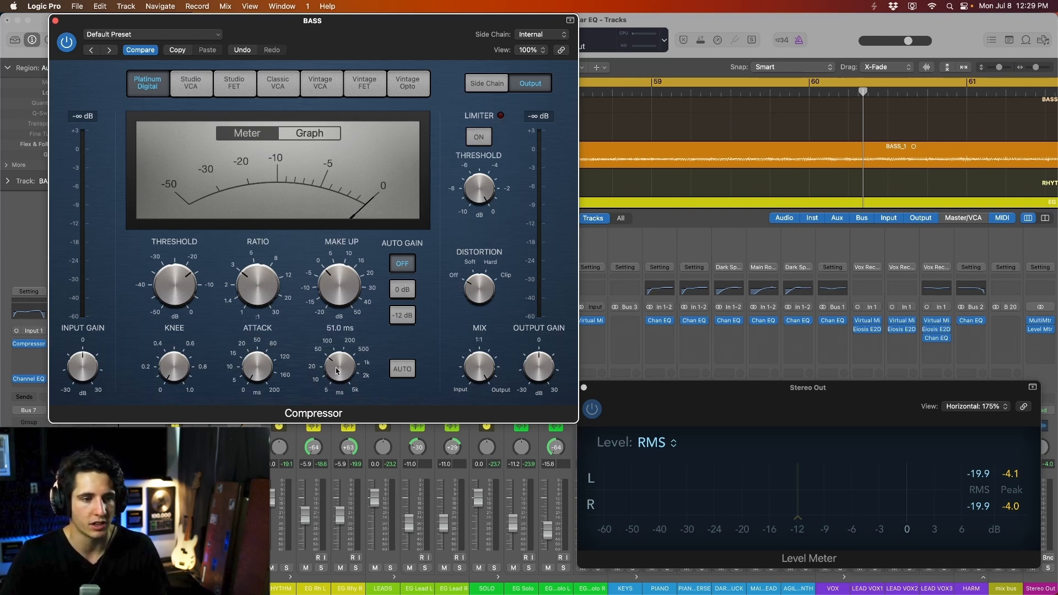
pyautogui.moveTo(367, 26); pyautogui.dragTo(378, 26)
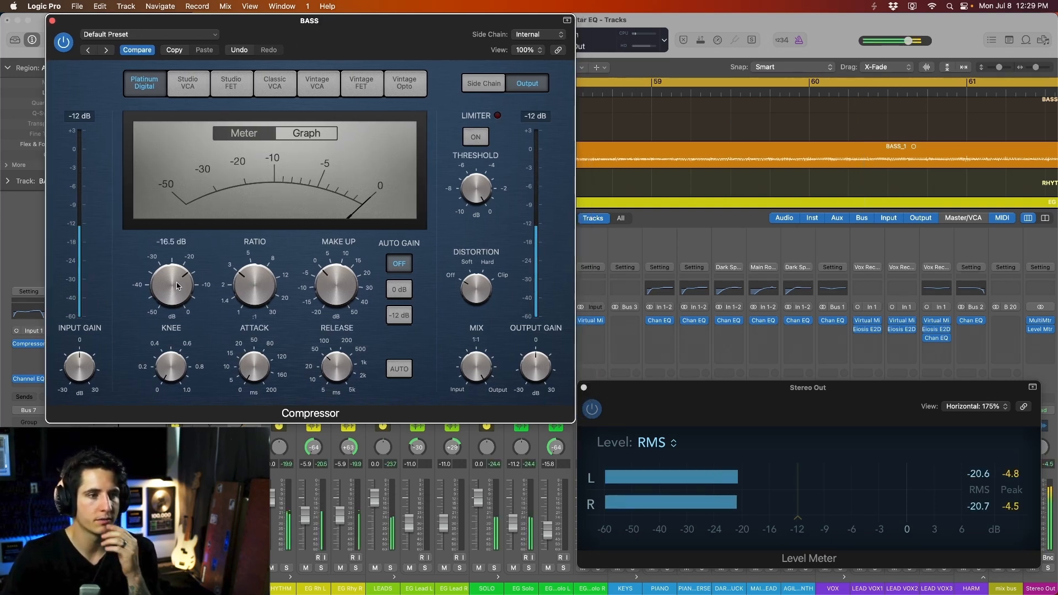
pyautogui.moveTo(179, 292); pyautogui.dragTo(178, 304)
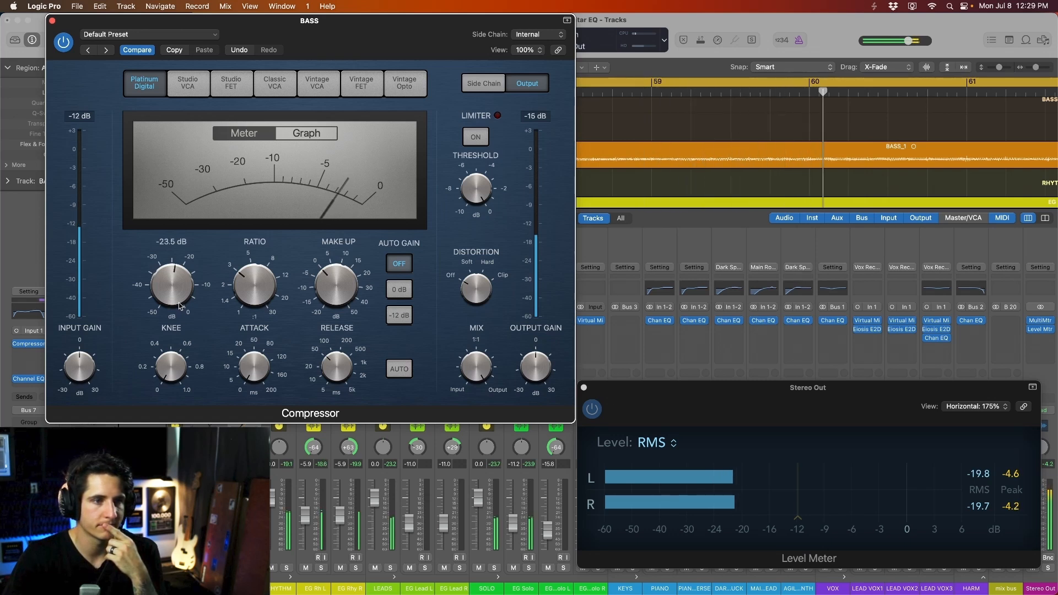
pyautogui.moveTo(179, 307); pyautogui.dragTo(181, 316)
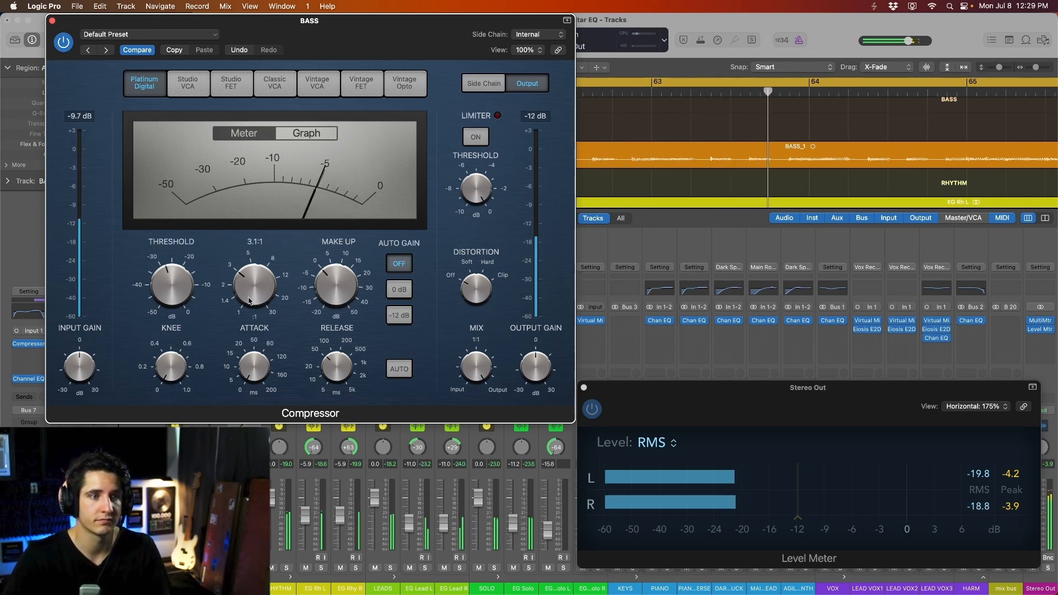
pyautogui.moveTo(257, 297); pyautogui.dragTo(259, 273)
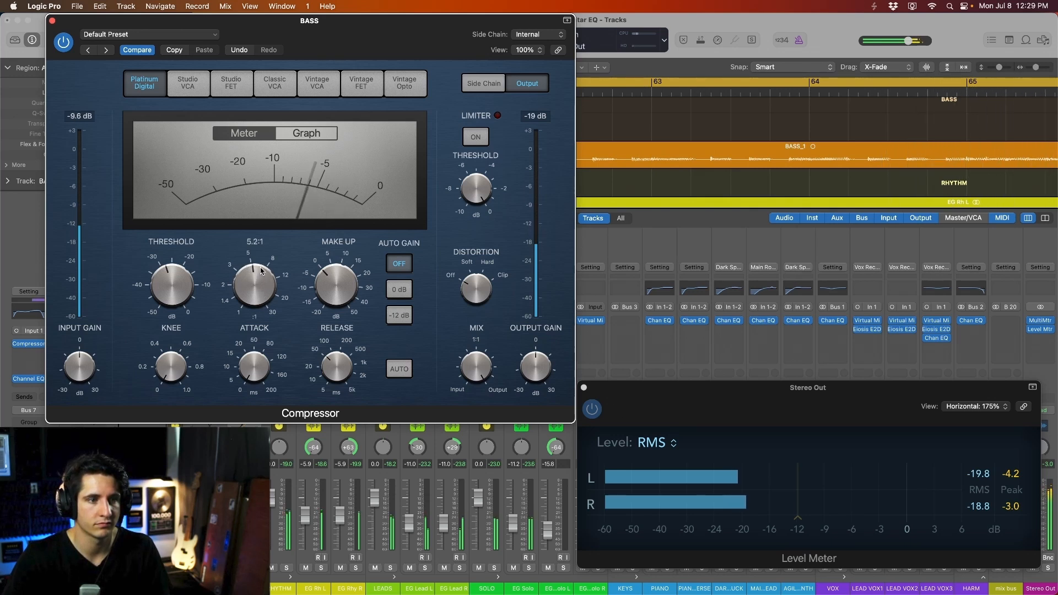
pyautogui.moveTo(167, 298); pyautogui.dragTo(167, 295)
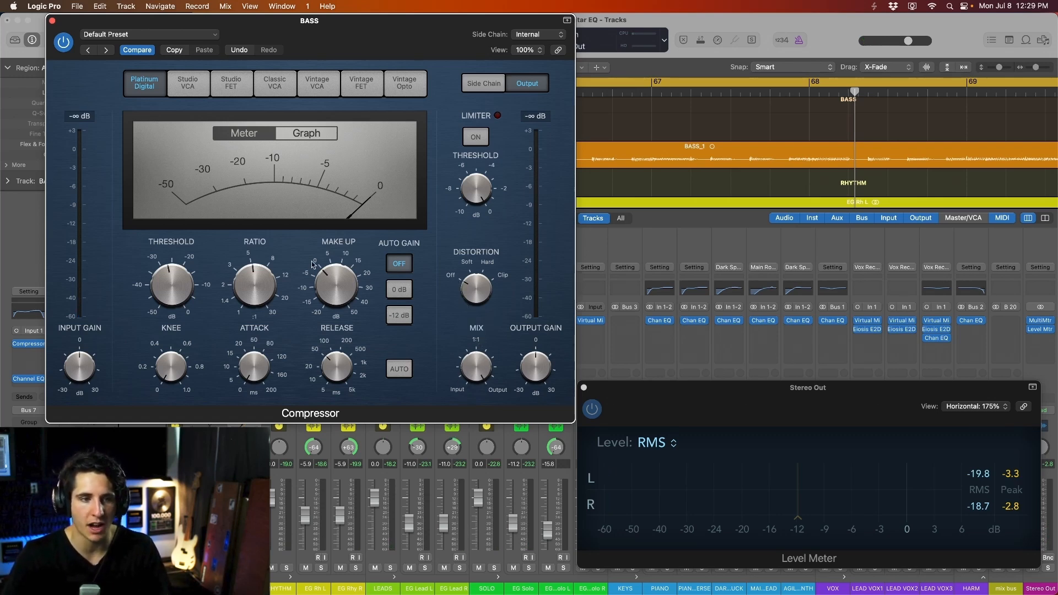
# - Raise make-up gain to 2.5 dB and set the mix to about 51.5 %, comparing on the meter
pyautogui.moveTo(768, 396); pyautogui.dragTo(766, 29)
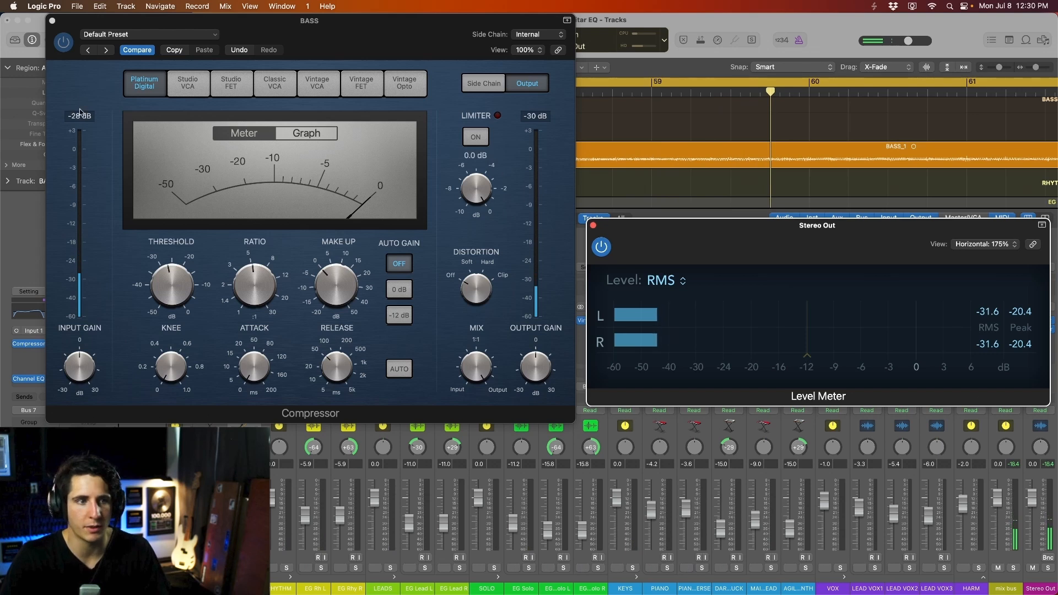
pyautogui.click(443, 84)
pyautogui.moveTo(754, 248); pyautogui.dragTo(752, 233)
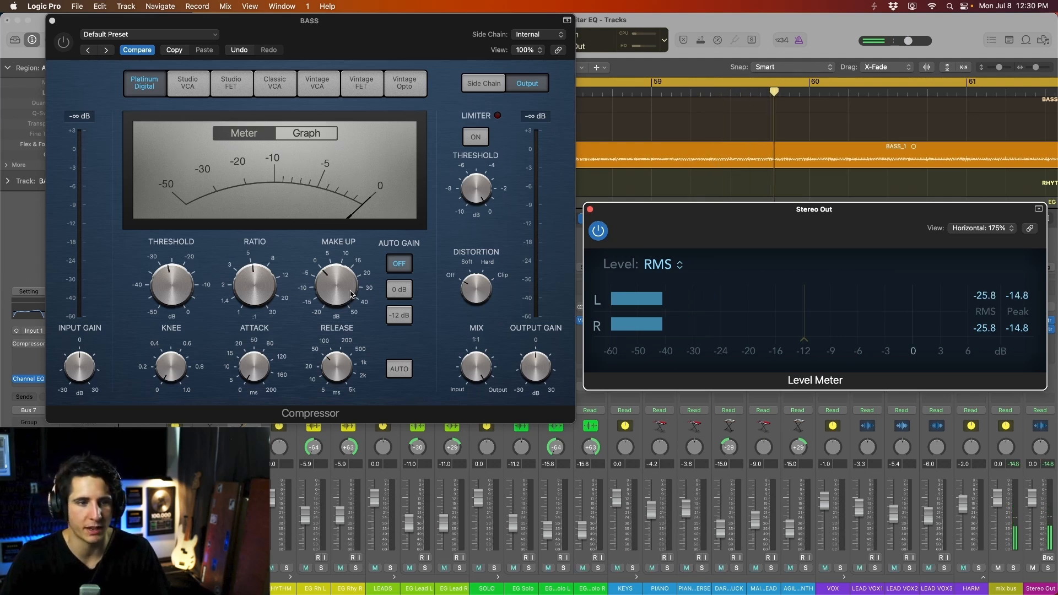
pyautogui.moveTo(340, 293)
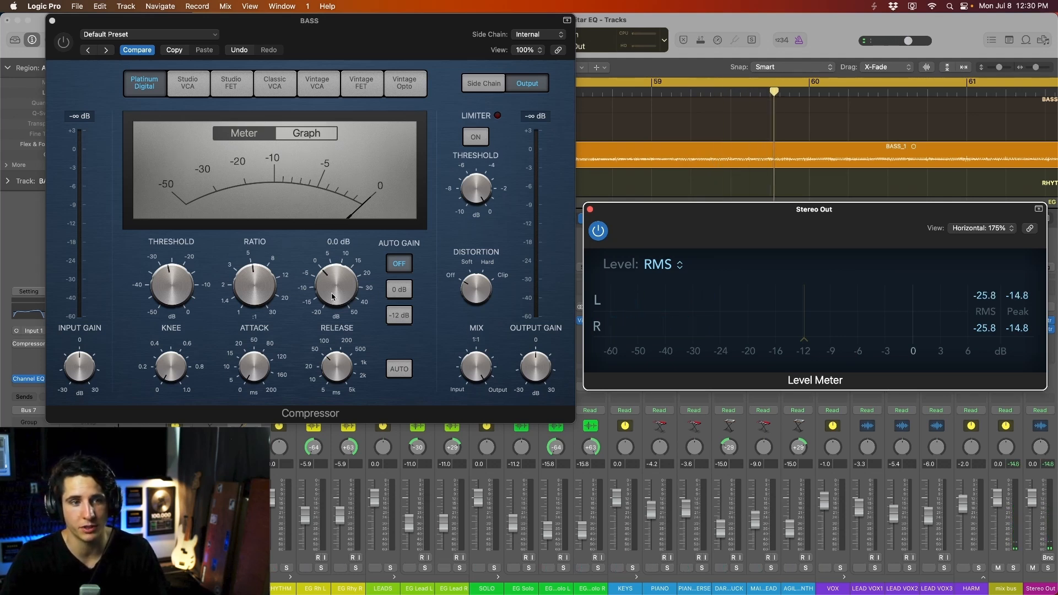
pyautogui.moveTo(340, 293); pyautogui.dragTo(339, 293)
pyautogui.moveTo(898, 212); pyautogui.dragTo(898, 200)
pyautogui.press('space')
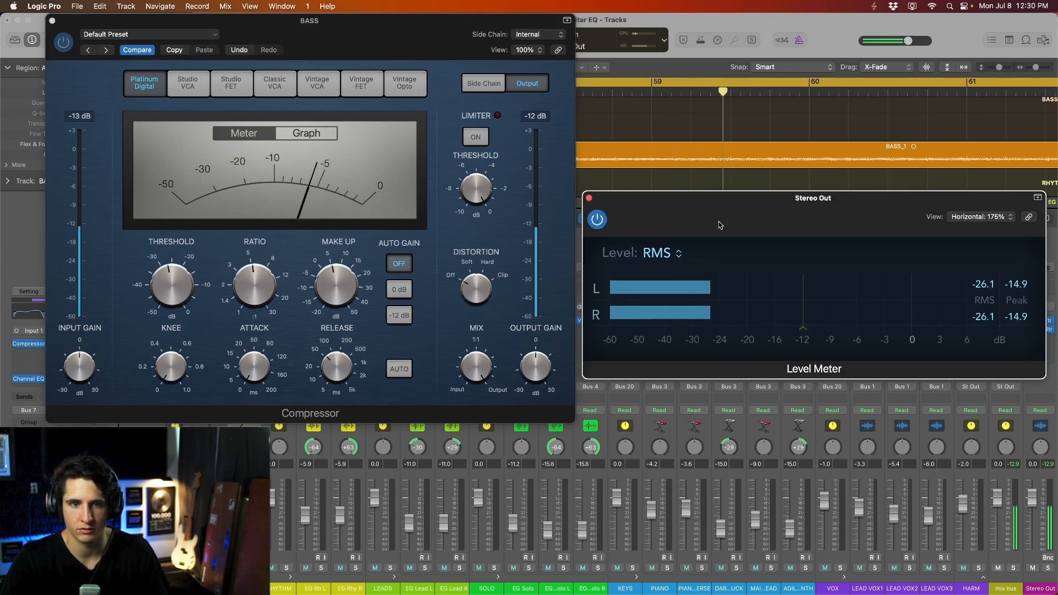
pyautogui.click(477, 366)
pyautogui.moveTo(479, 420); pyautogui.dragTo(479, 419)
pyautogui.press('space')
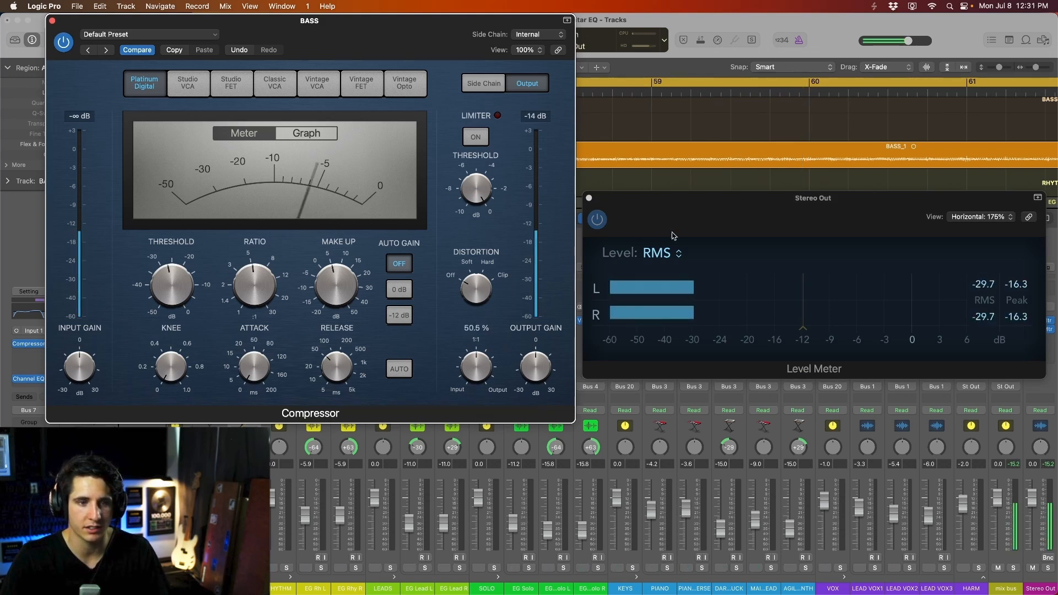
pyautogui.moveTo(710, 218); pyautogui.dragTo(706, 212)
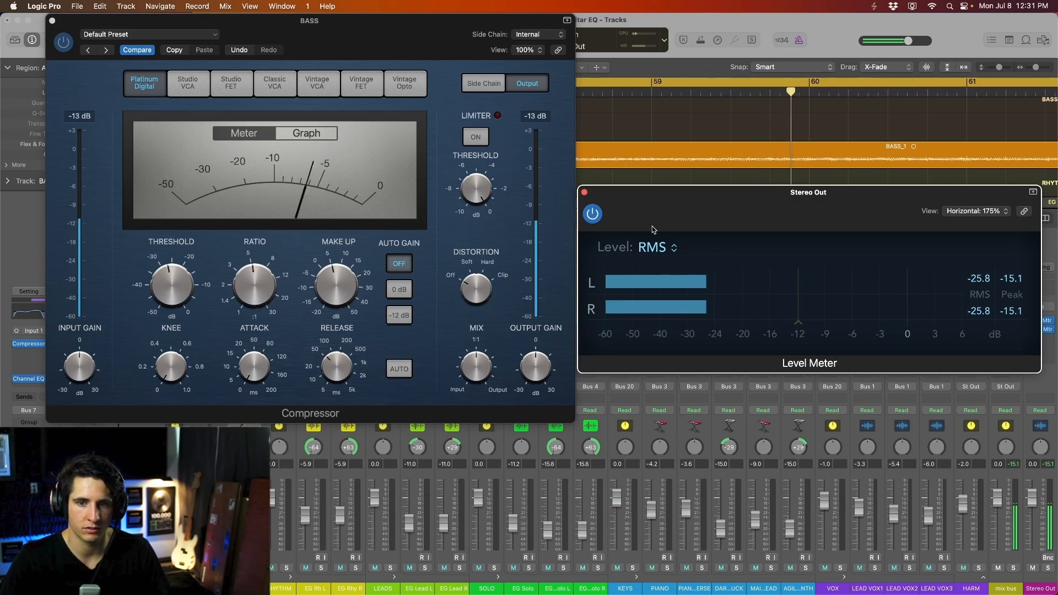
pyautogui.moveTo(485, 371)
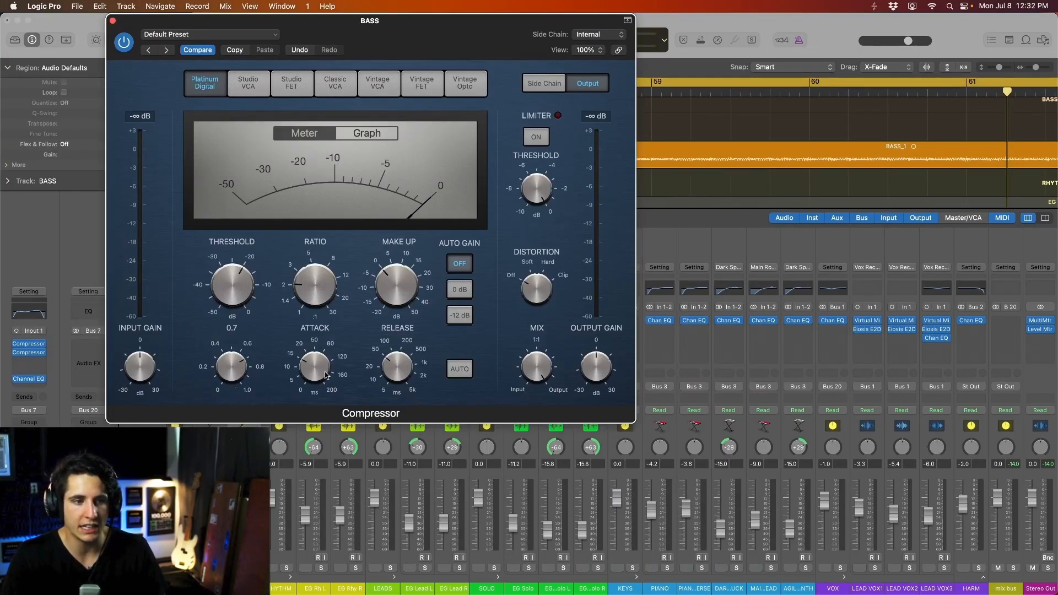
# - Set attack to about 100 ms, lengthen the release, ratio 3.2:1, and threshold -19.5 dB while playing
pyautogui.moveTo(317, 367); pyautogui.dragTo(314, 379)
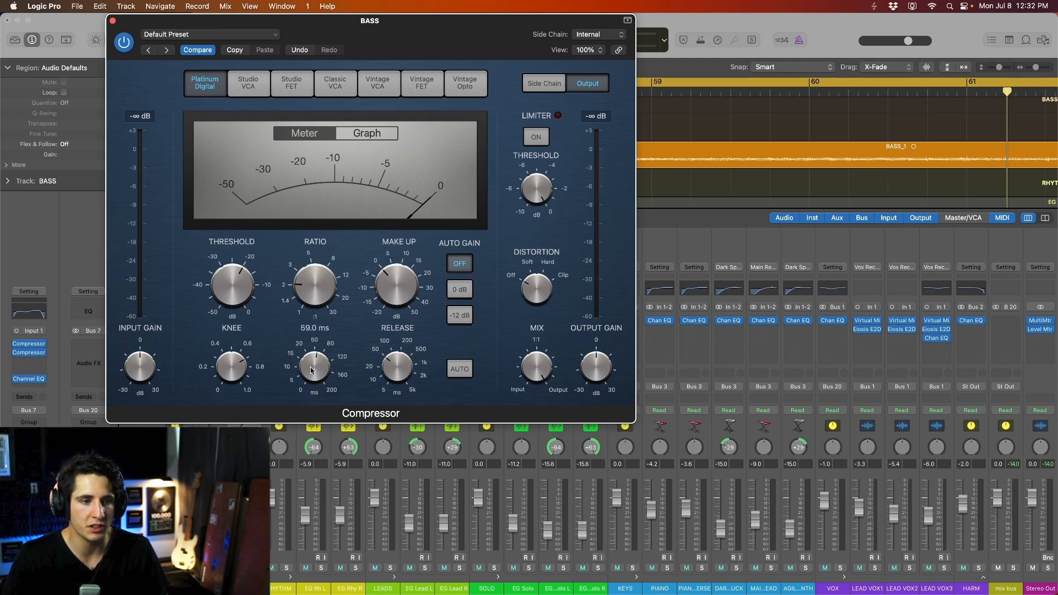
pyautogui.moveTo(311, 367); pyautogui.dragTo(317, 367)
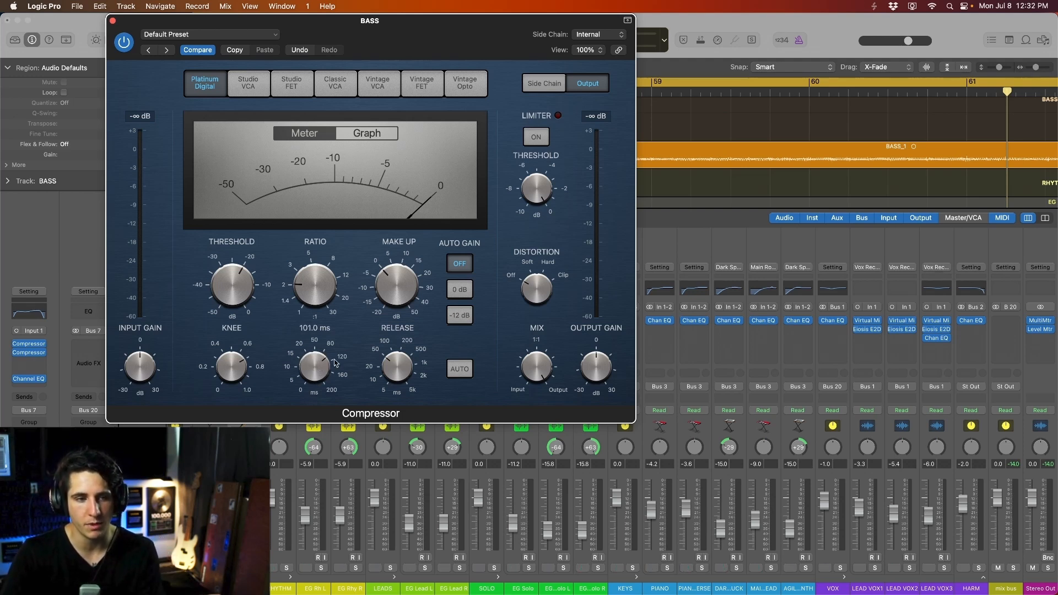
pyautogui.click(396, 361)
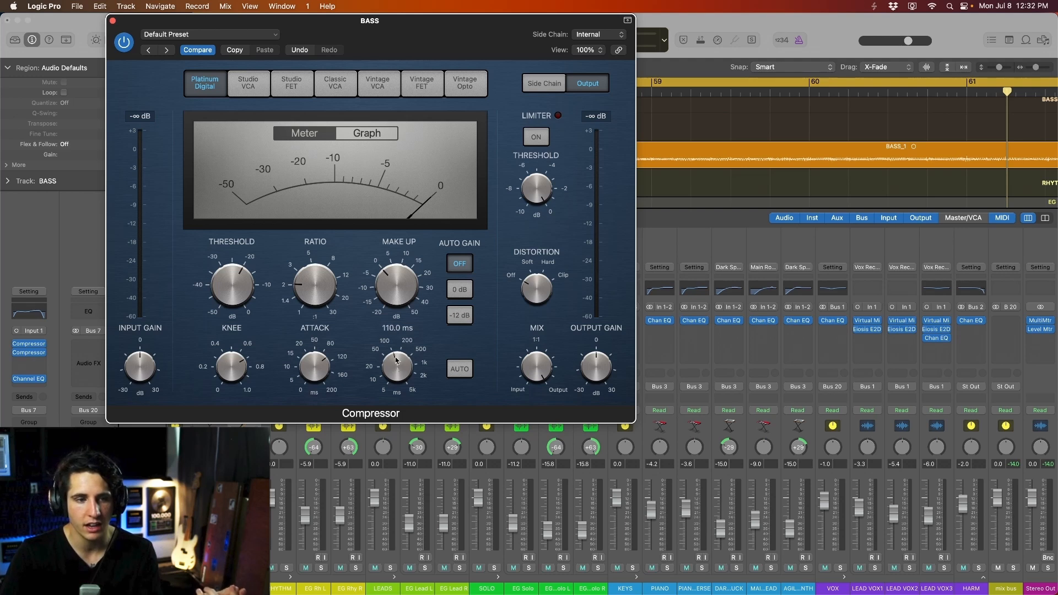
pyautogui.moveTo(396, 361); pyautogui.dragTo(401, 364)
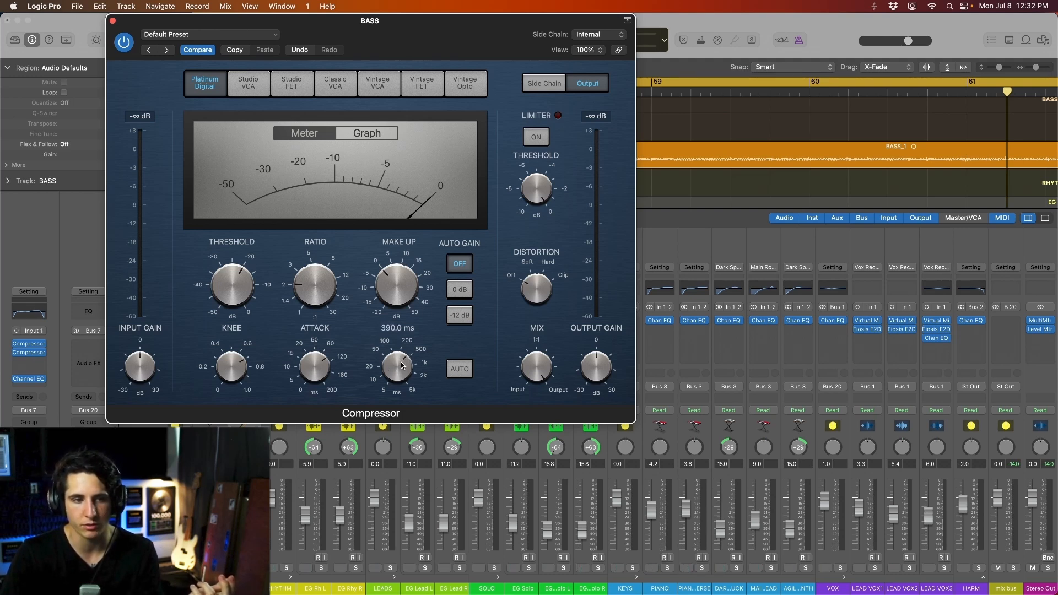
pyautogui.moveTo(336, 304); pyautogui.dragTo(383, 239)
pyautogui.moveTo(464, 57); pyautogui.dragTo(480, 57)
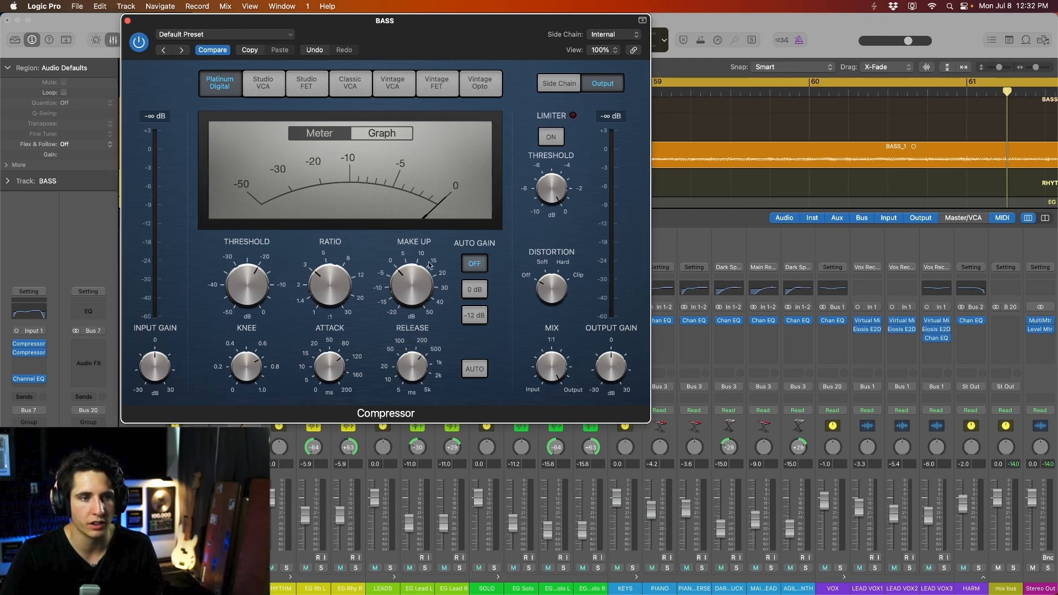
pyautogui.press('space')
pyautogui.moveTo(241, 287); pyautogui.dragTo(251, 346)
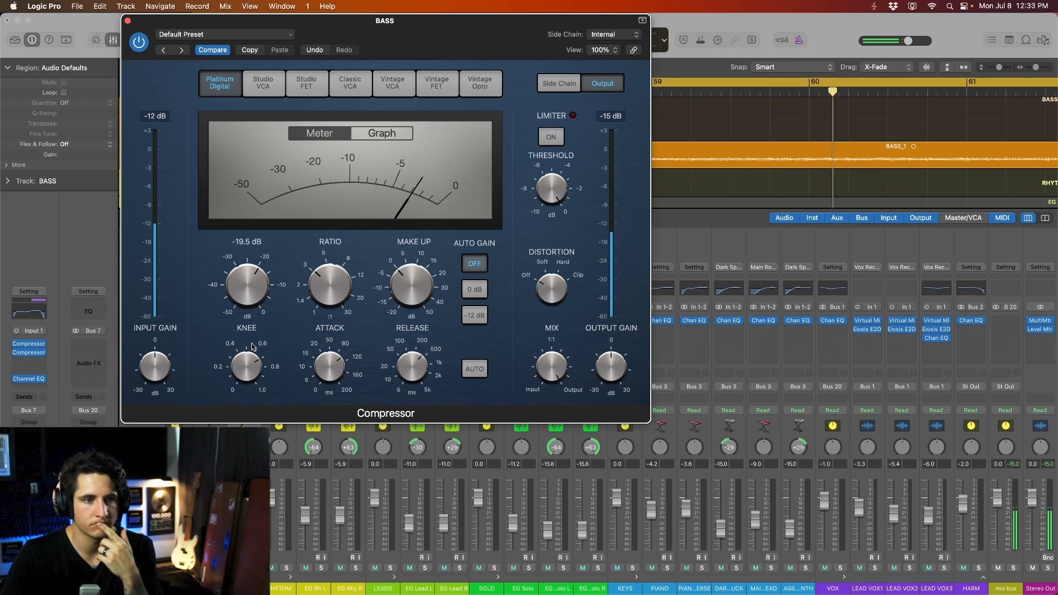
# - Start the cycle range at bar 61 and trim the compressor's release to 190 ms and threshold to -20.5 dB
pyautogui.scroll(-10, 829, 136)
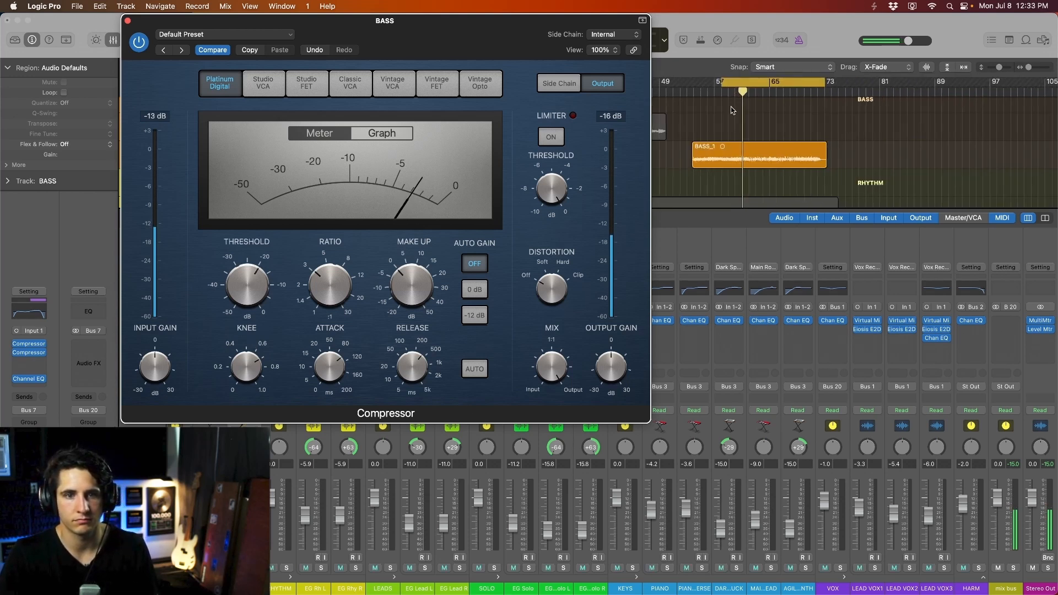
pyautogui.scroll(10, 732, 110)
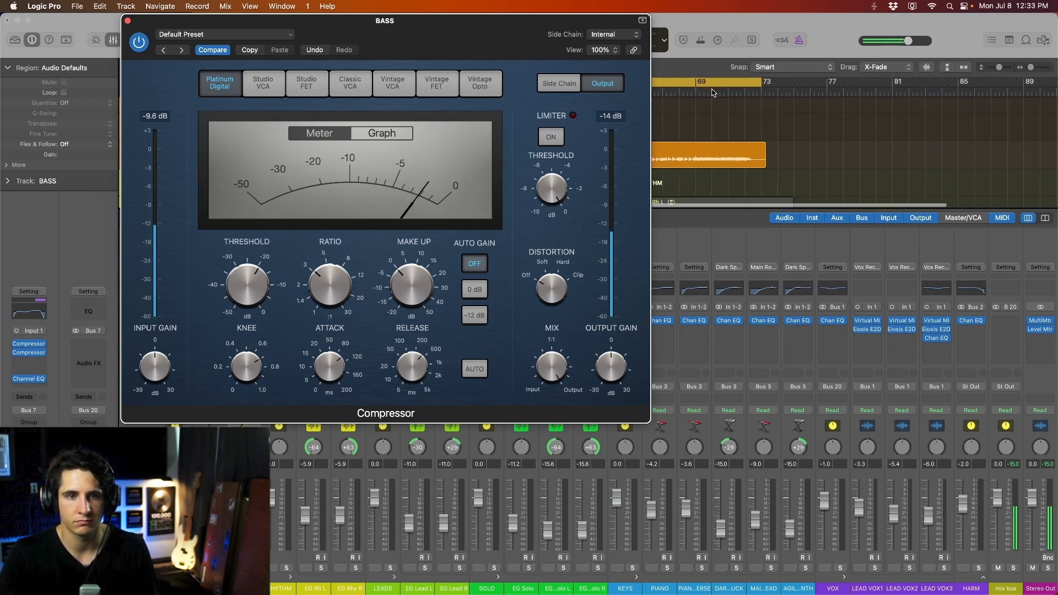
pyautogui.moveTo(700, 85); pyautogui.dragTo(762, 88)
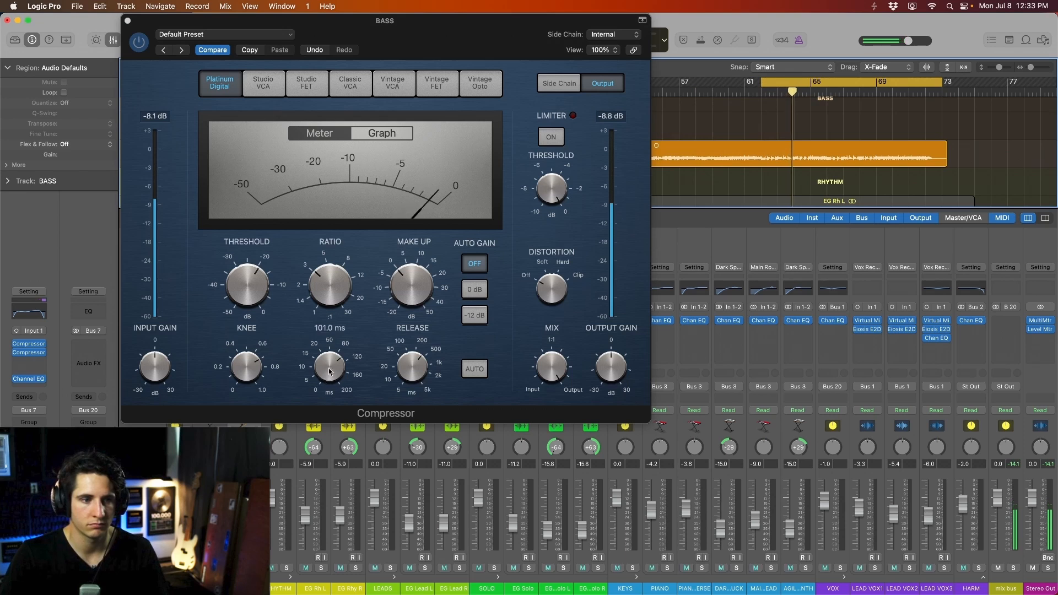
pyautogui.click(412, 375)
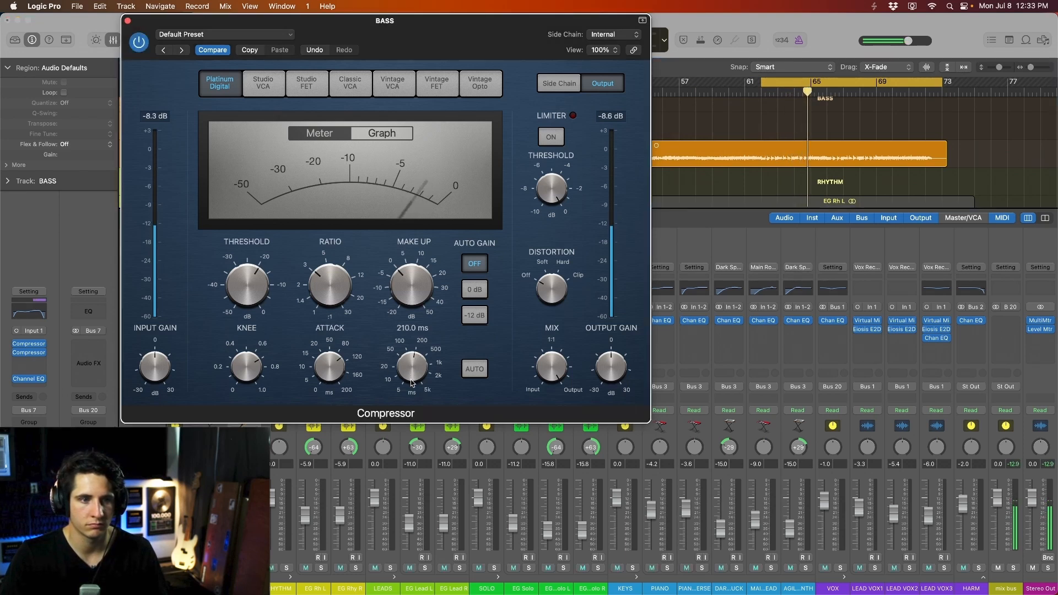
pyautogui.moveTo(411, 381); pyautogui.dragTo(416, 360)
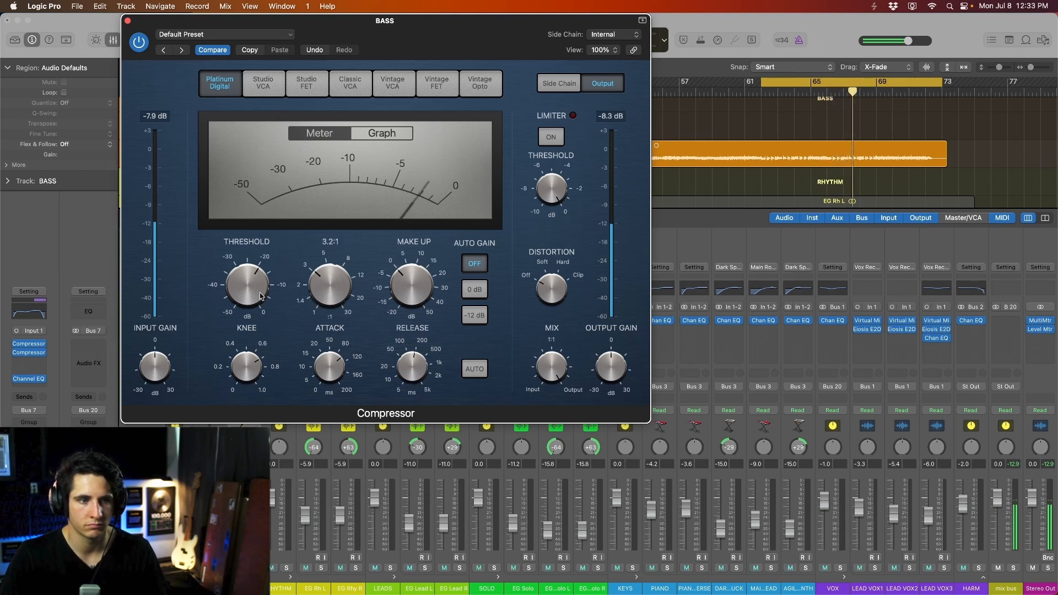
pyautogui.moveTo(262, 297)
pyautogui.moveTo(261, 297); pyautogui.dragTo(261, 299)
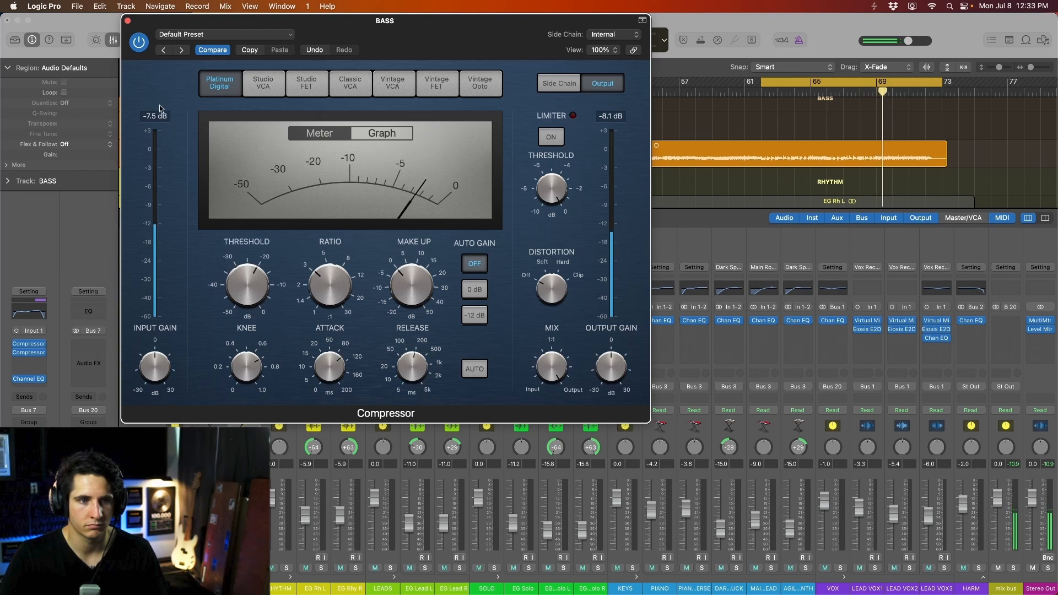
# - Replay the loop with the compressor switched back on and the Stereo Out meter in view
pyautogui.press('super+Right')
pyautogui.press('super+Right')
pyautogui.press('super+Right')
pyautogui.press('super+Right')
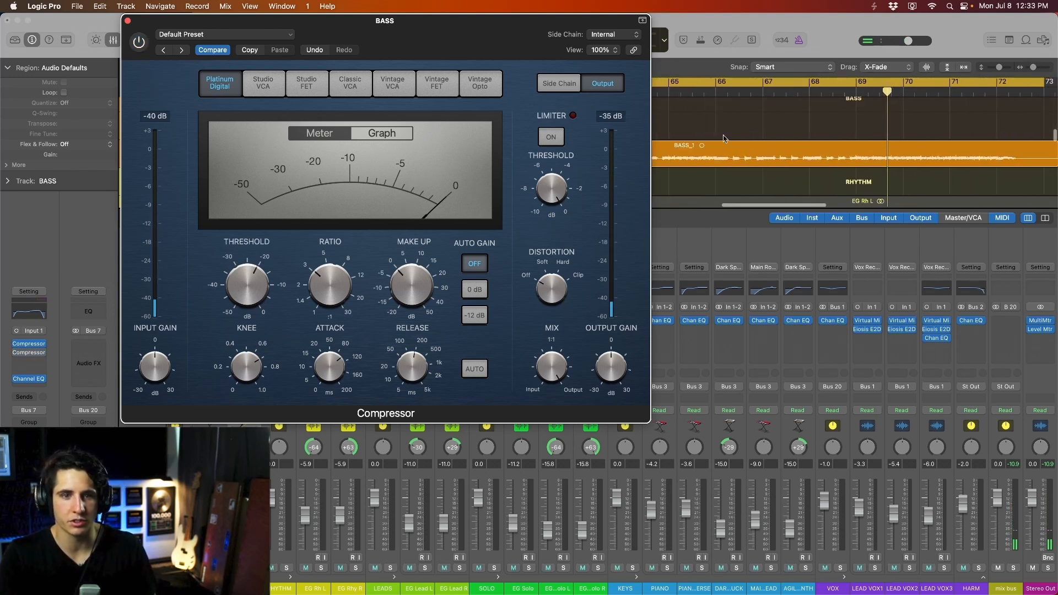
pyautogui.hscroll(-6, 699, 137)
pyautogui.press('space')
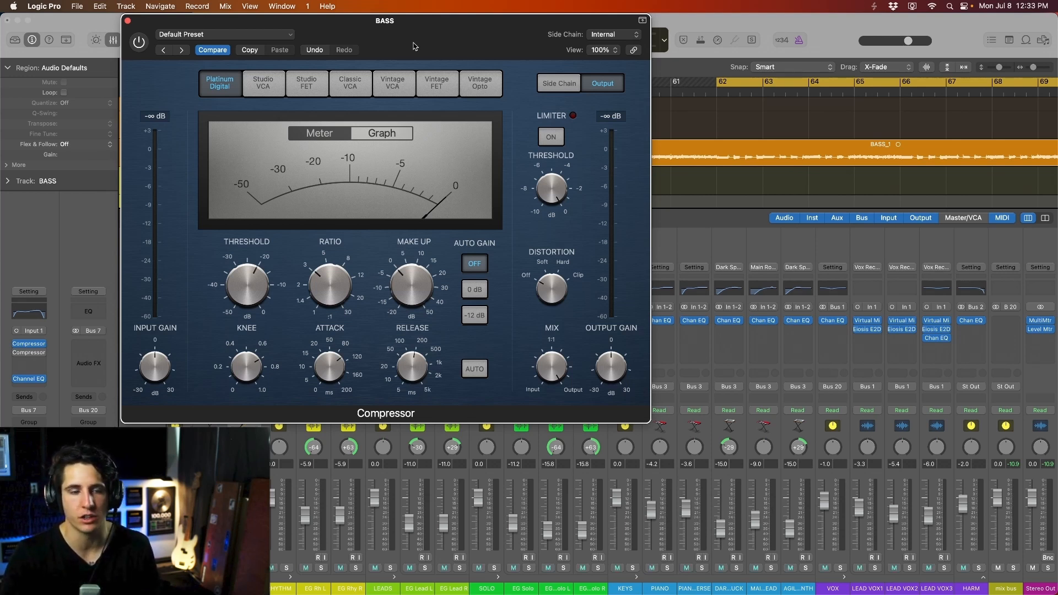
pyautogui.press('space')
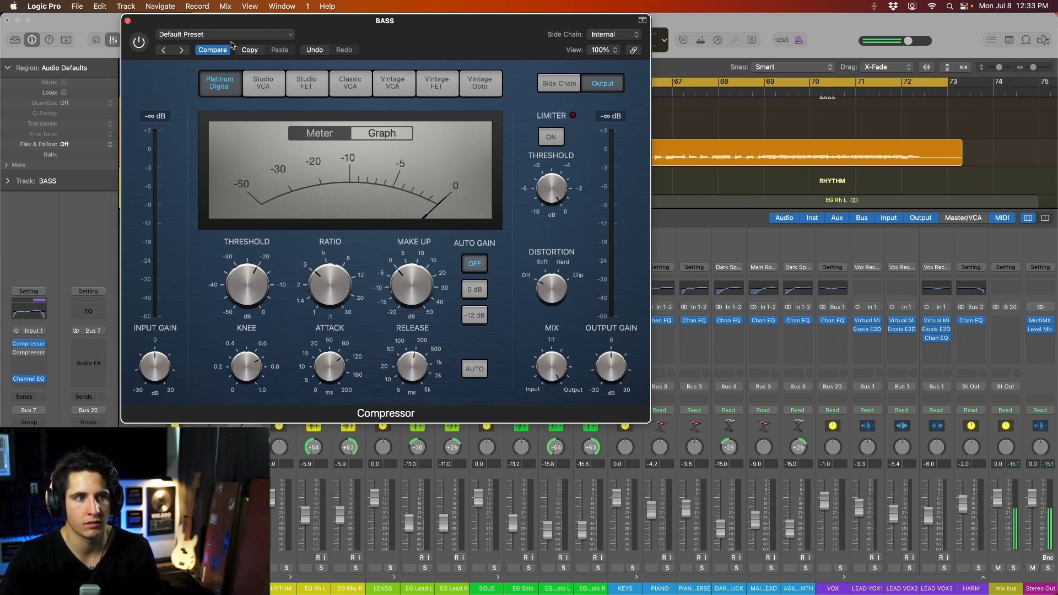
pyautogui.click(139, 47)
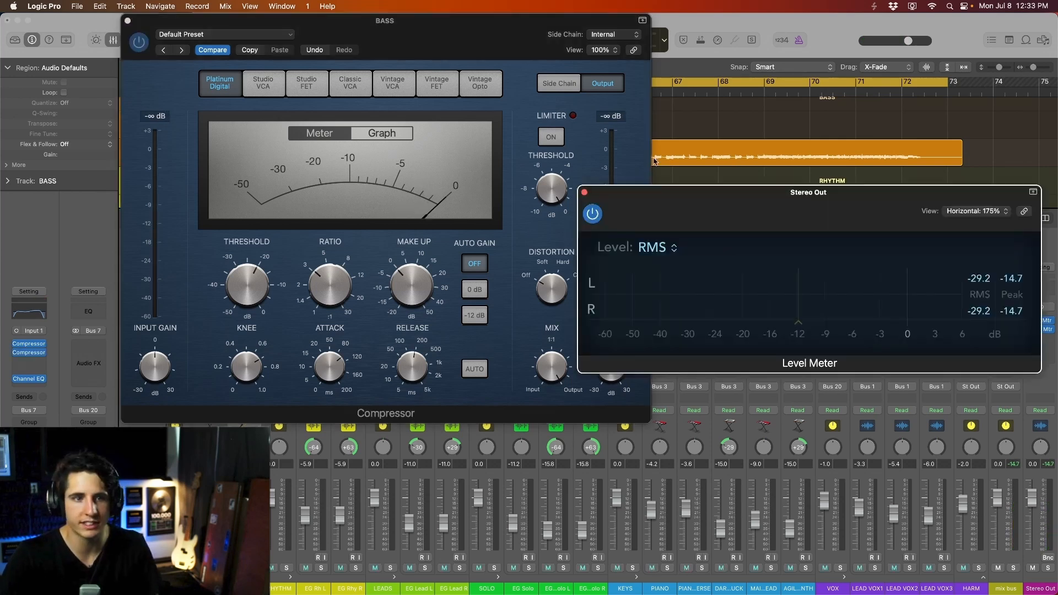
pyautogui.moveTo(737, 206); pyautogui.dragTo(745, 265)
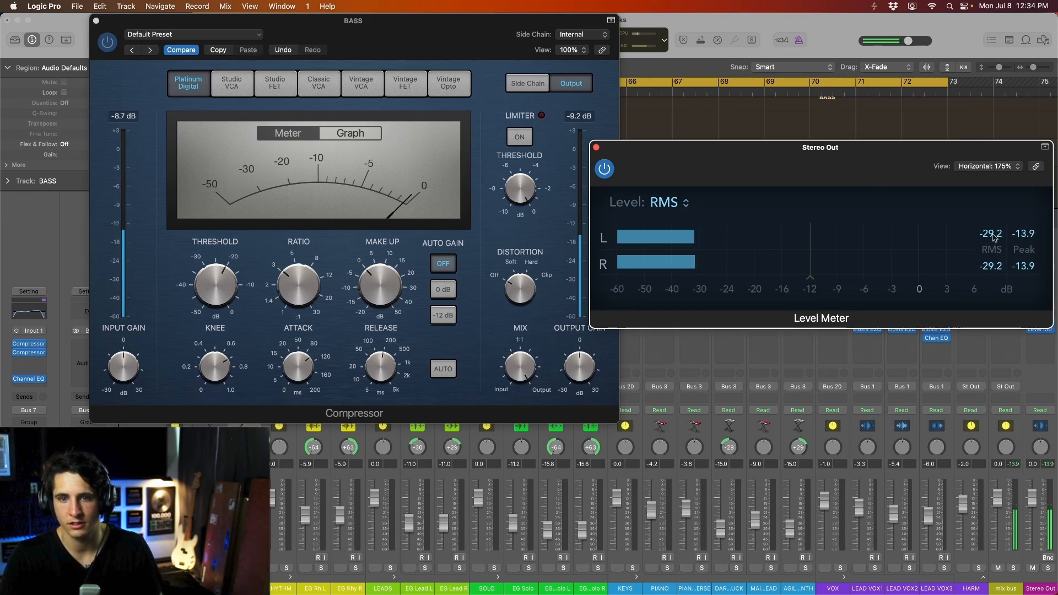
# - Compare bypassed and active compressor levels on the meter and set make-up gain to 2 dB
pyautogui.click(108, 42)
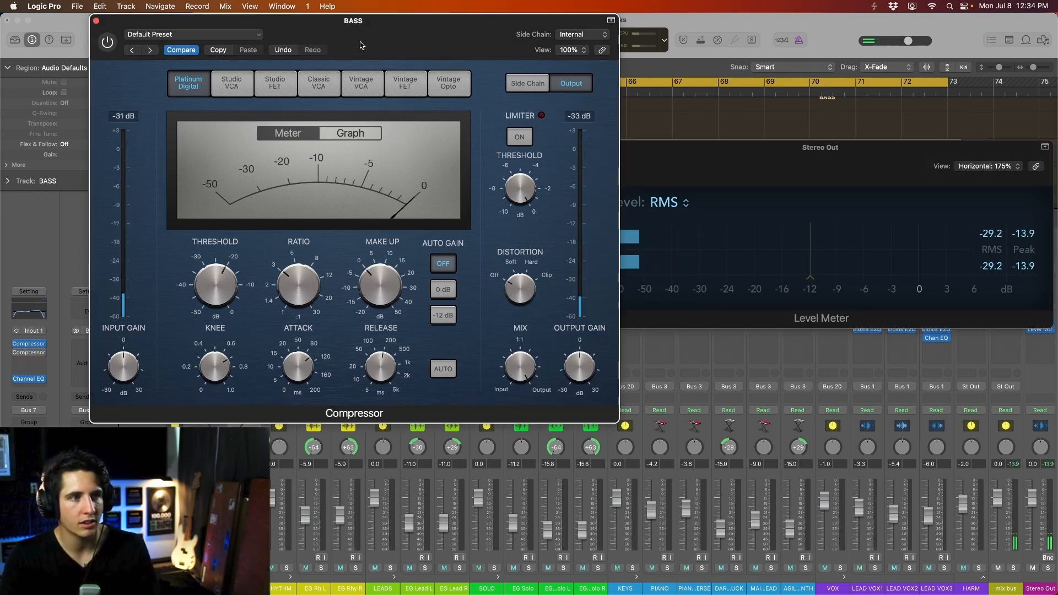
pyautogui.click(897, 184)
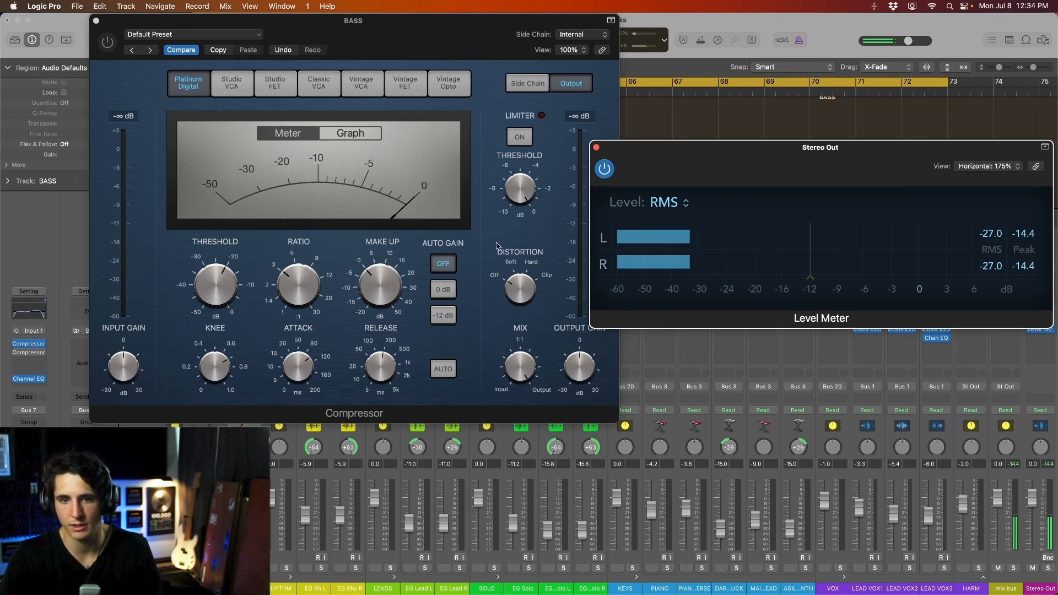
pyautogui.click(373, 289)
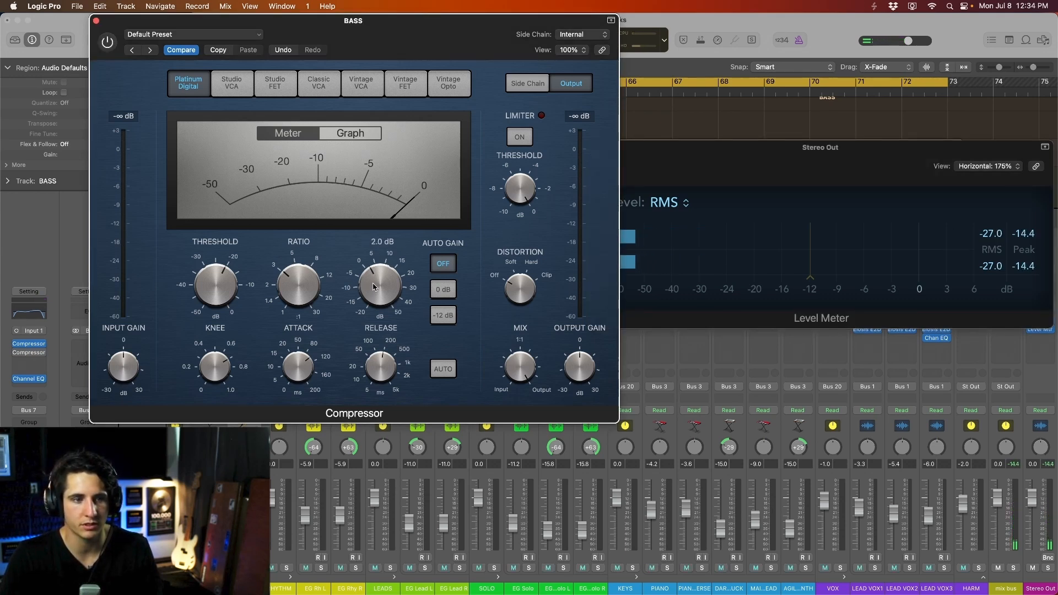
pyautogui.press('space')
pyautogui.click(108, 42)
# - Stop playback and close the compressor and Stereo Out meter windows
pyautogui.moveTo(348, 29); pyautogui.dragTo(303, 30)
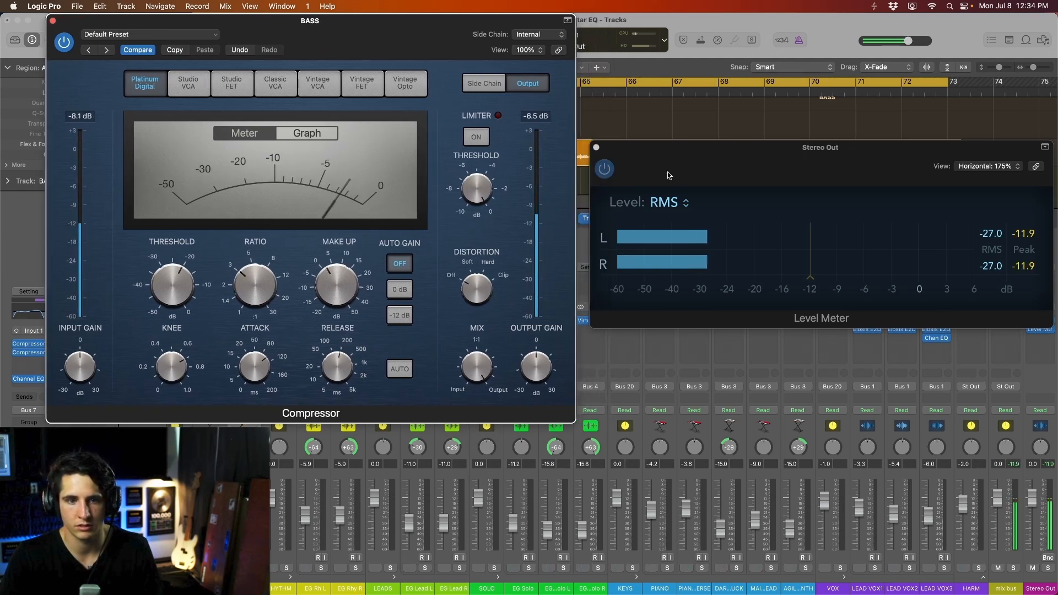
pyautogui.press('space')
pyautogui.click(53, 21)
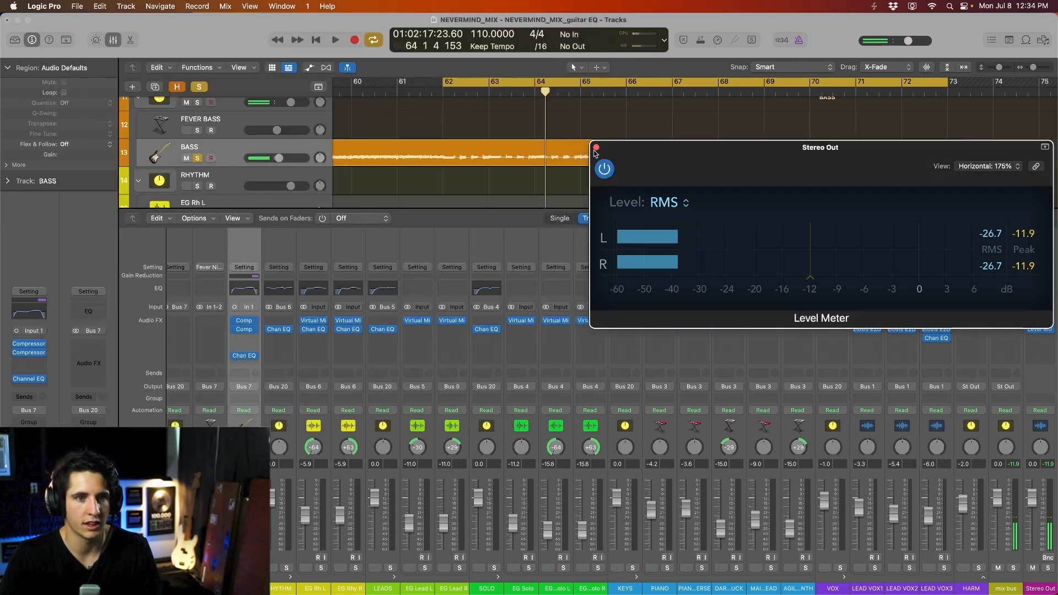
pyautogui.click(596, 148)
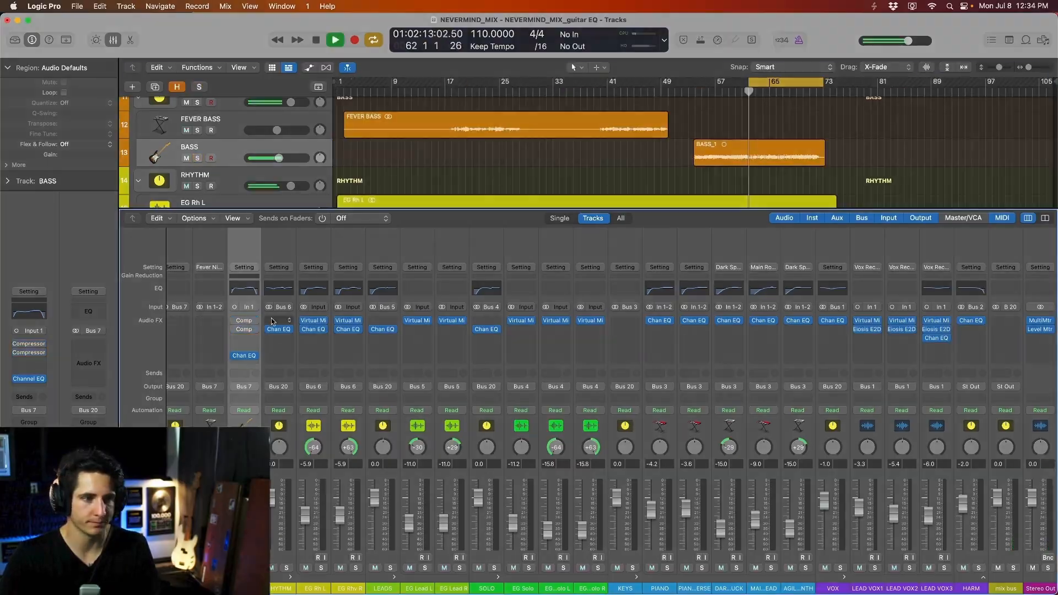